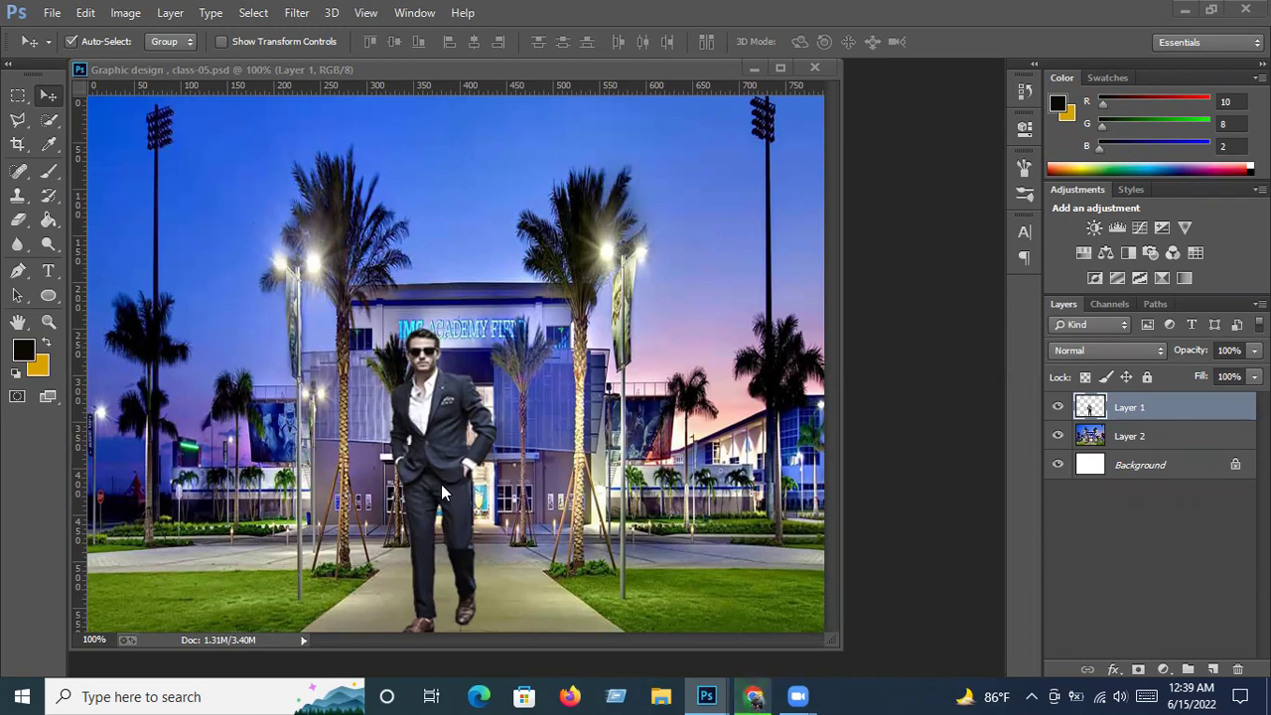
left_click(50, 120)
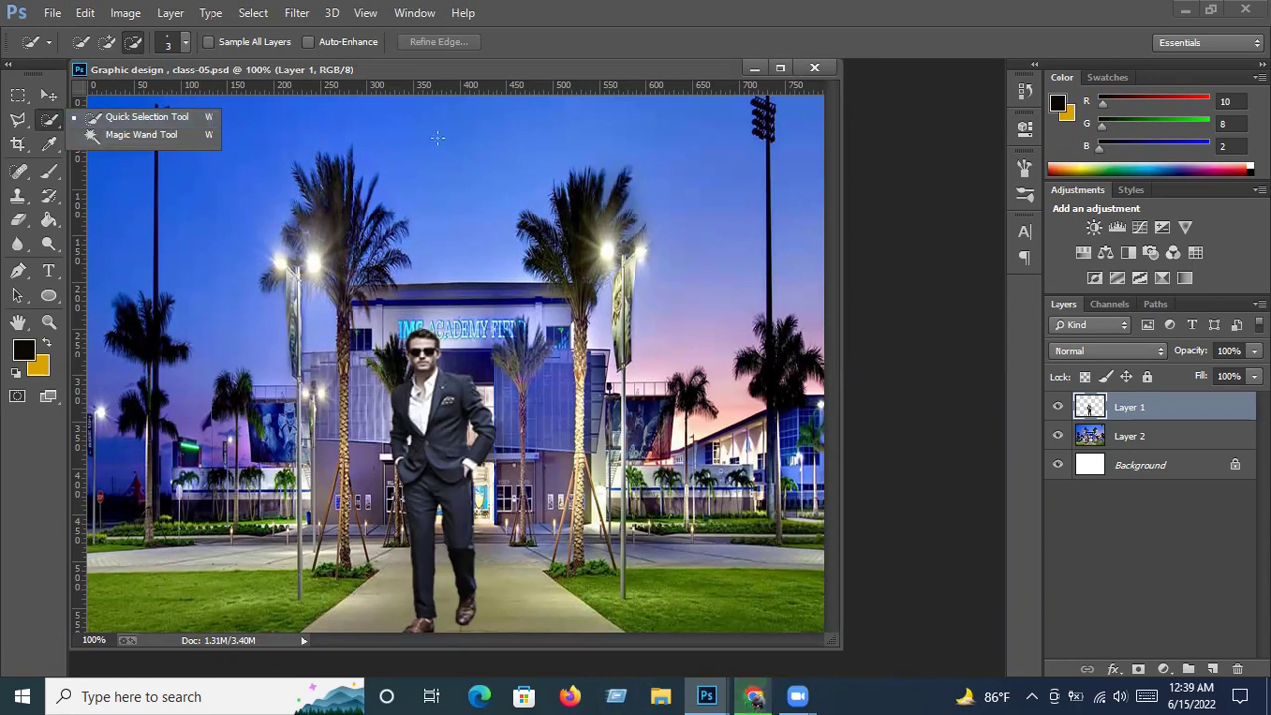
left_click(830, 69)
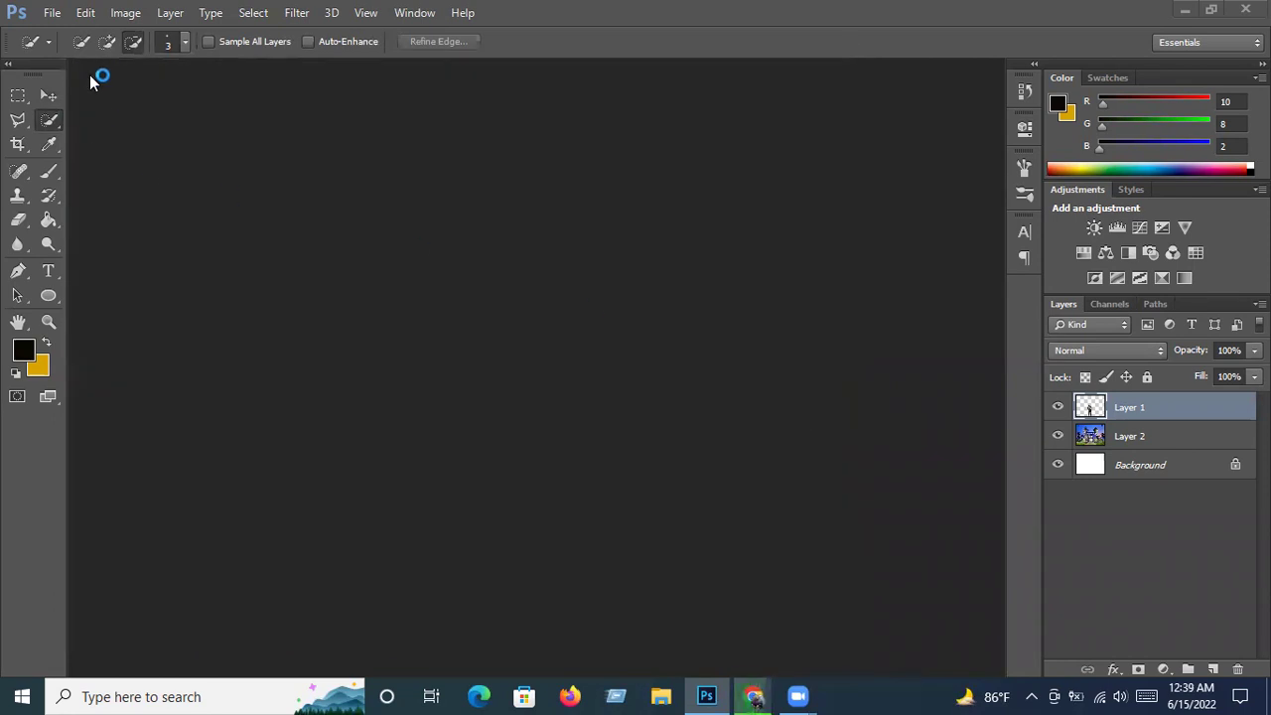
Start a new document named 'graphic design , class no-06'.
left_click(53, 14)
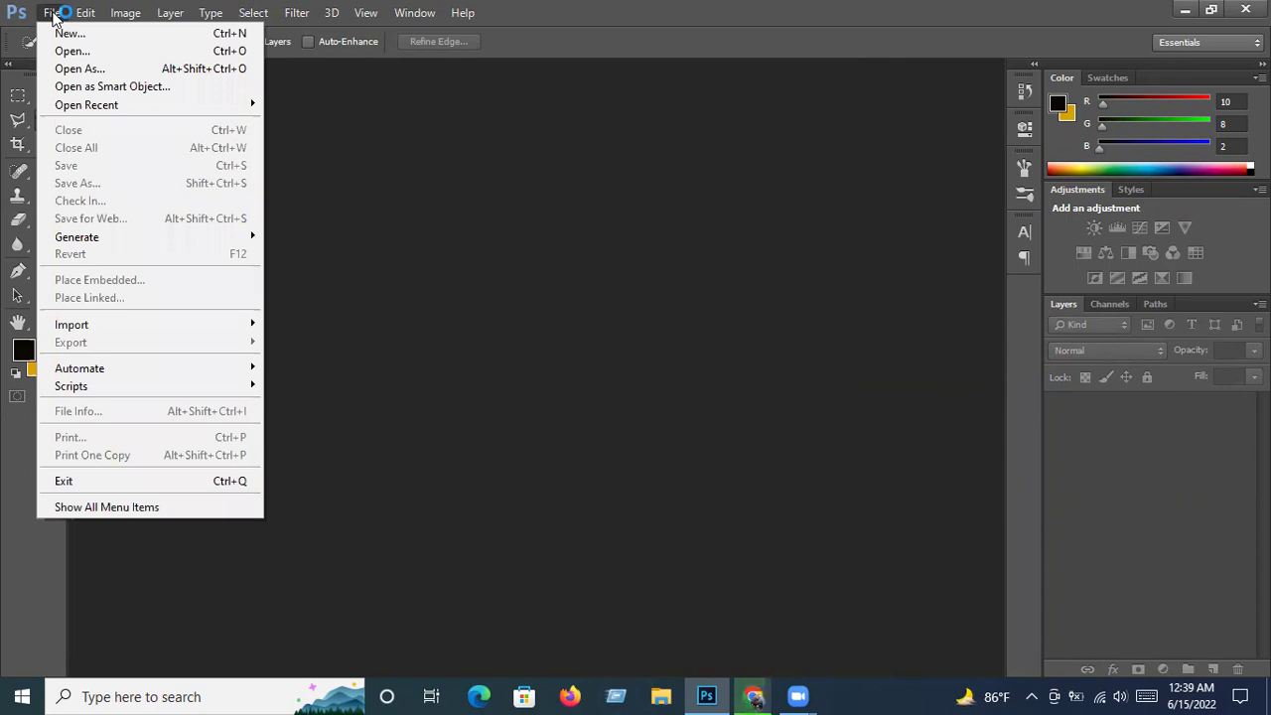
left_click(65, 34)
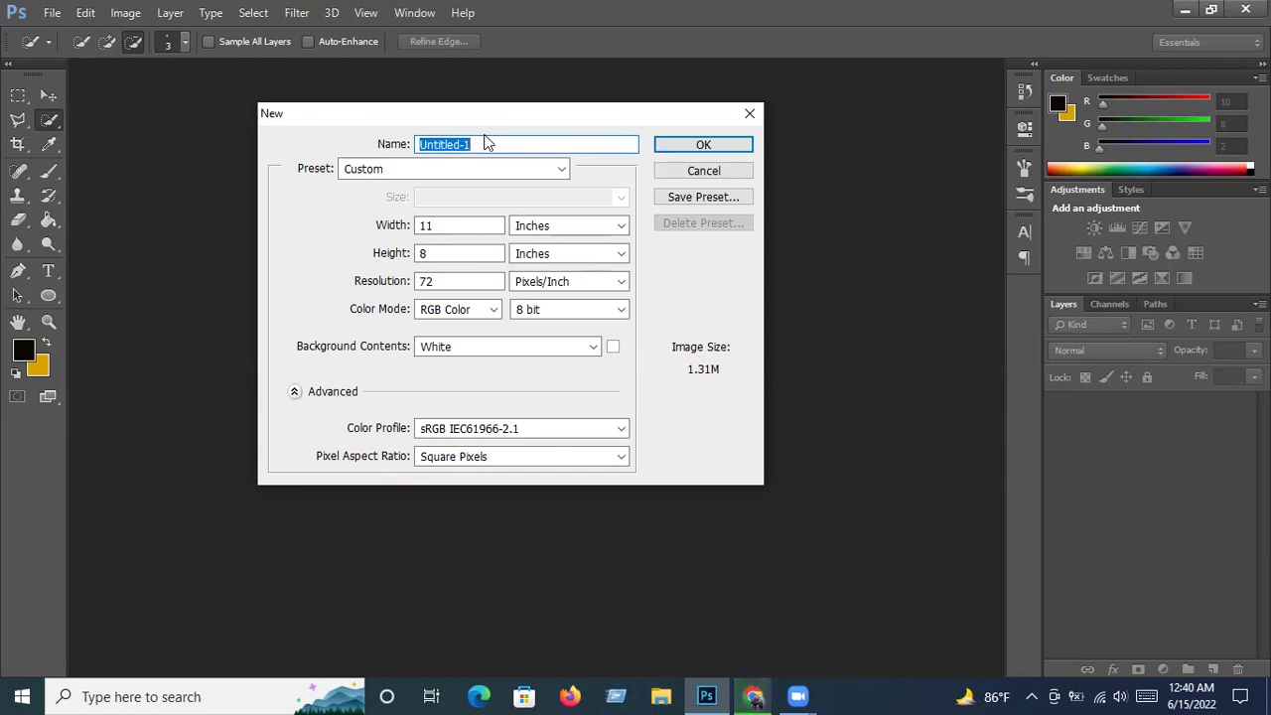
type("graphic desin")
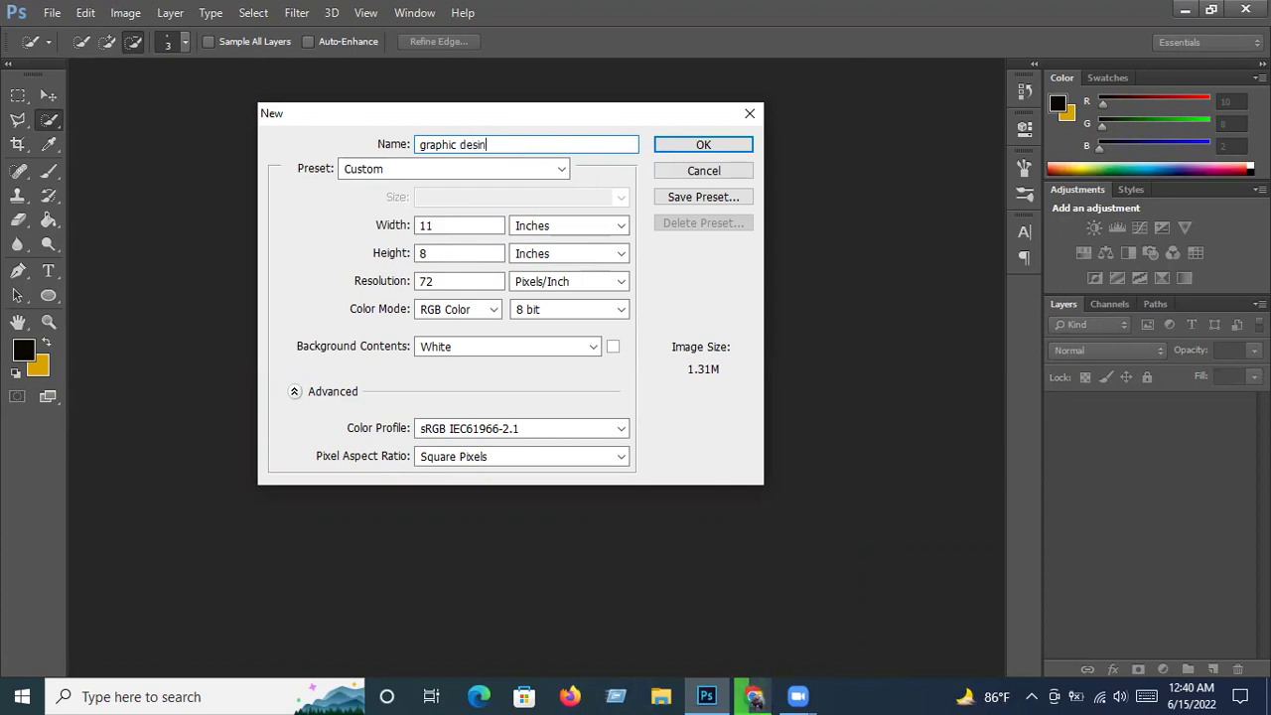
key("BackSpace")
key("BackSpace")
type("ign")
type(" , class")
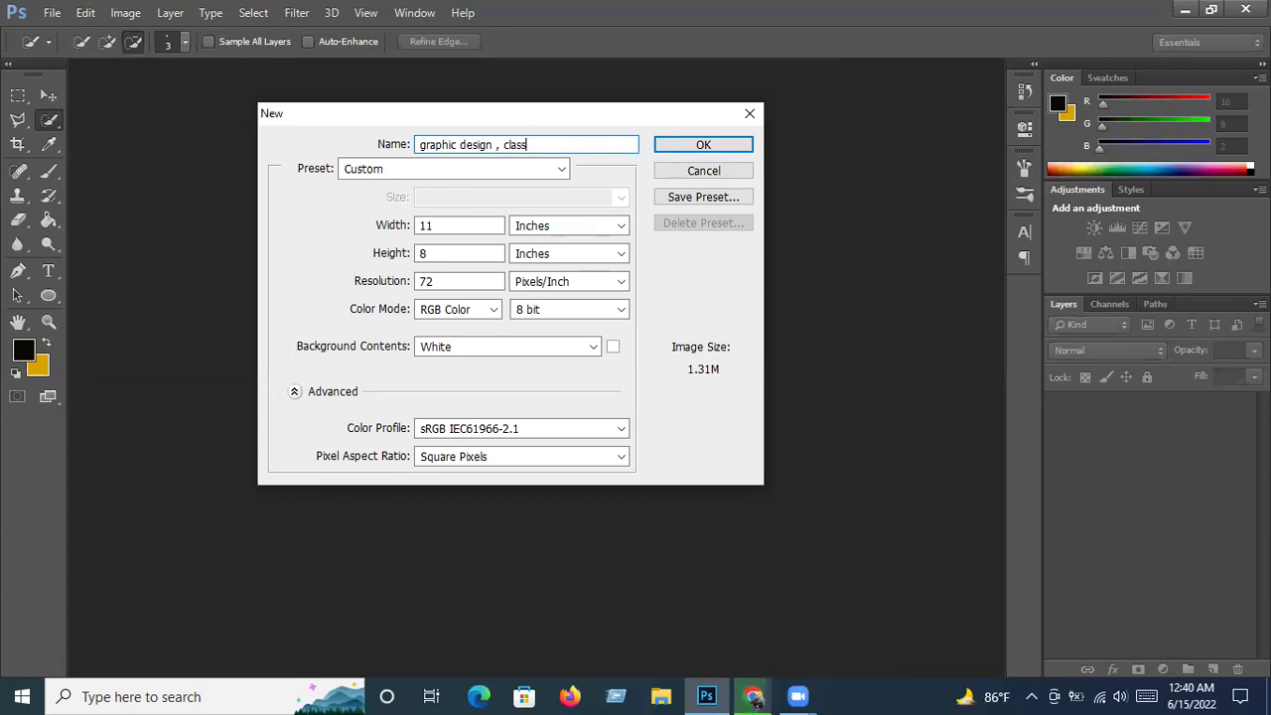
type(" no-06")
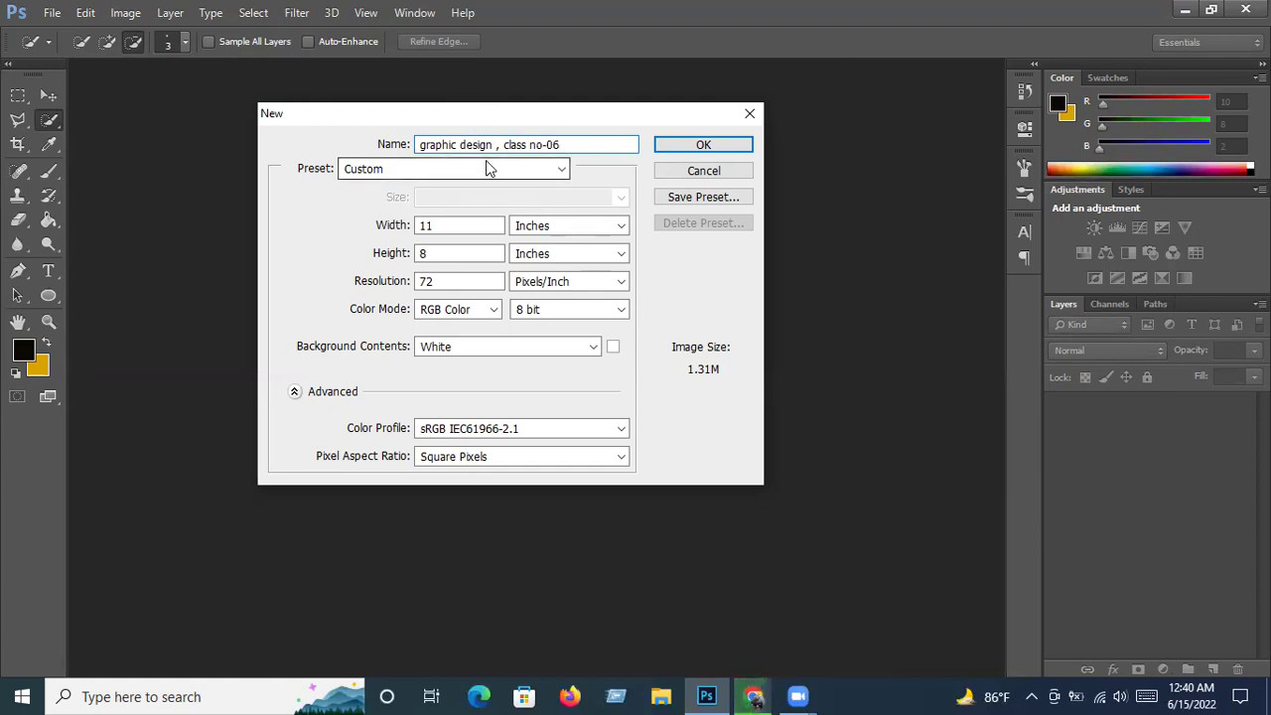
left_click(387, 172)
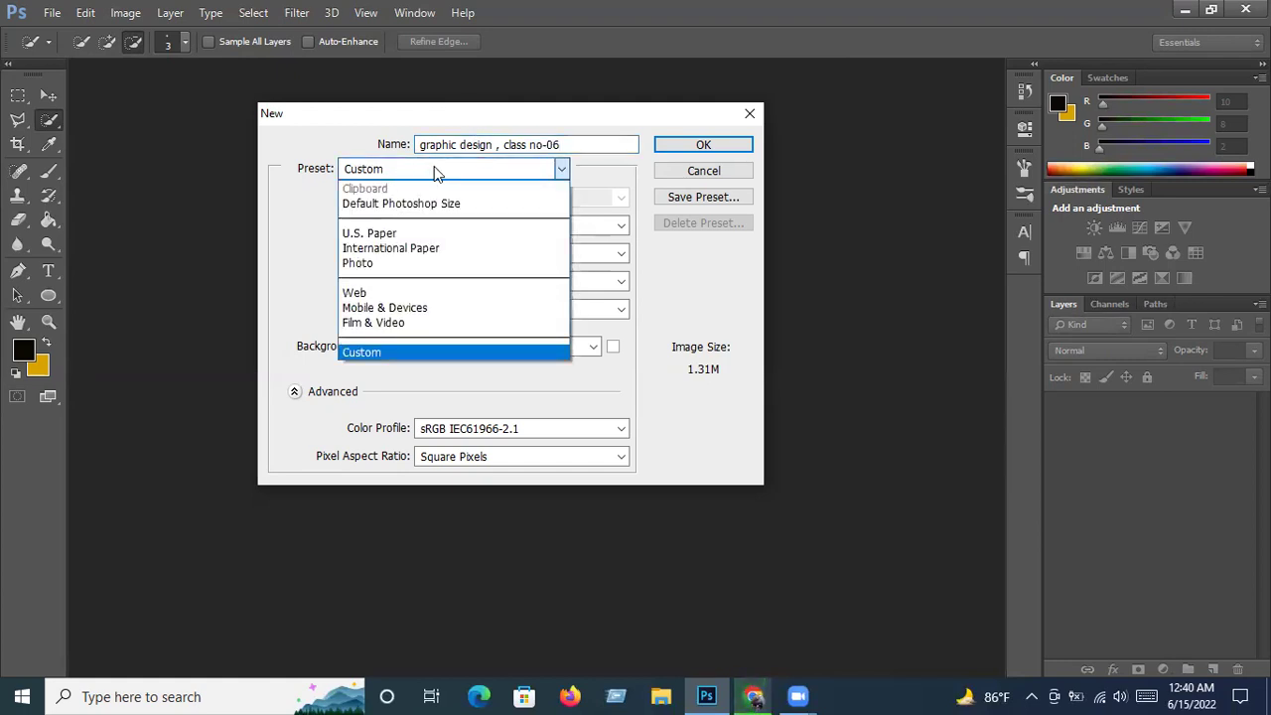
Create the Custom 11 × 8 inch, 72 ppi, RGB Color document with a white background.
left_click(562, 170)
left_click(561, 169)
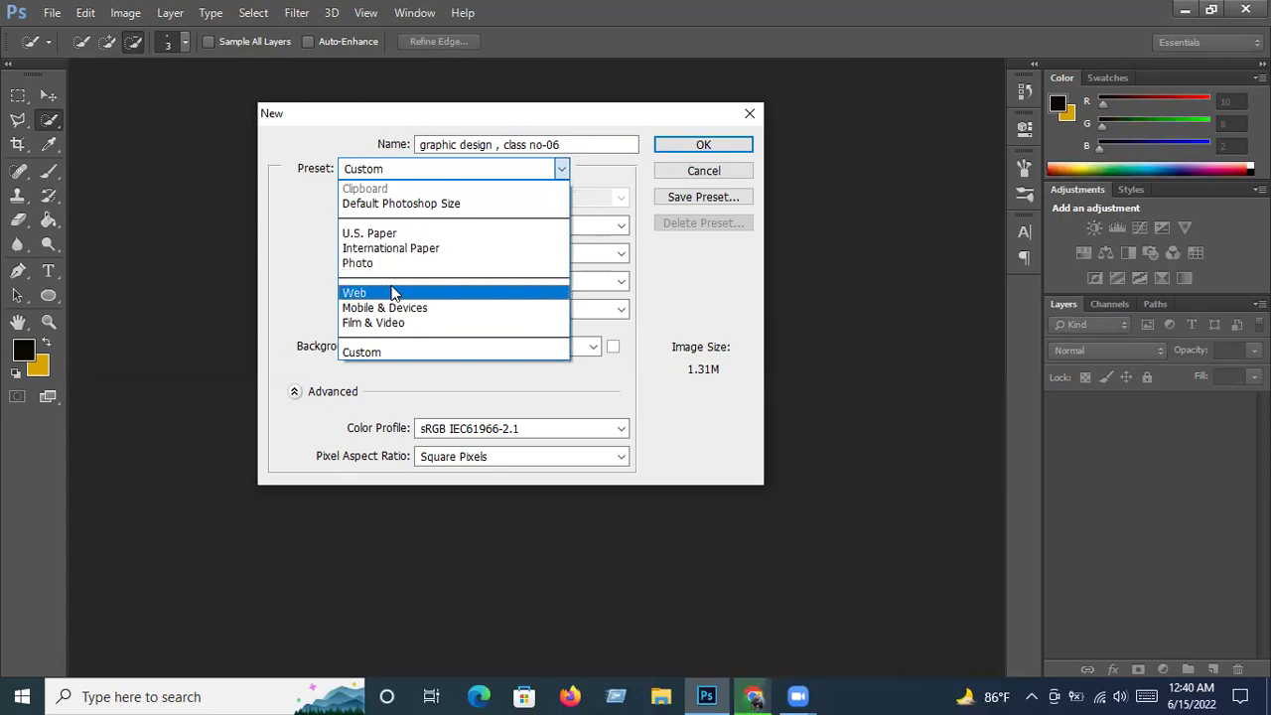
left_click(391, 354)
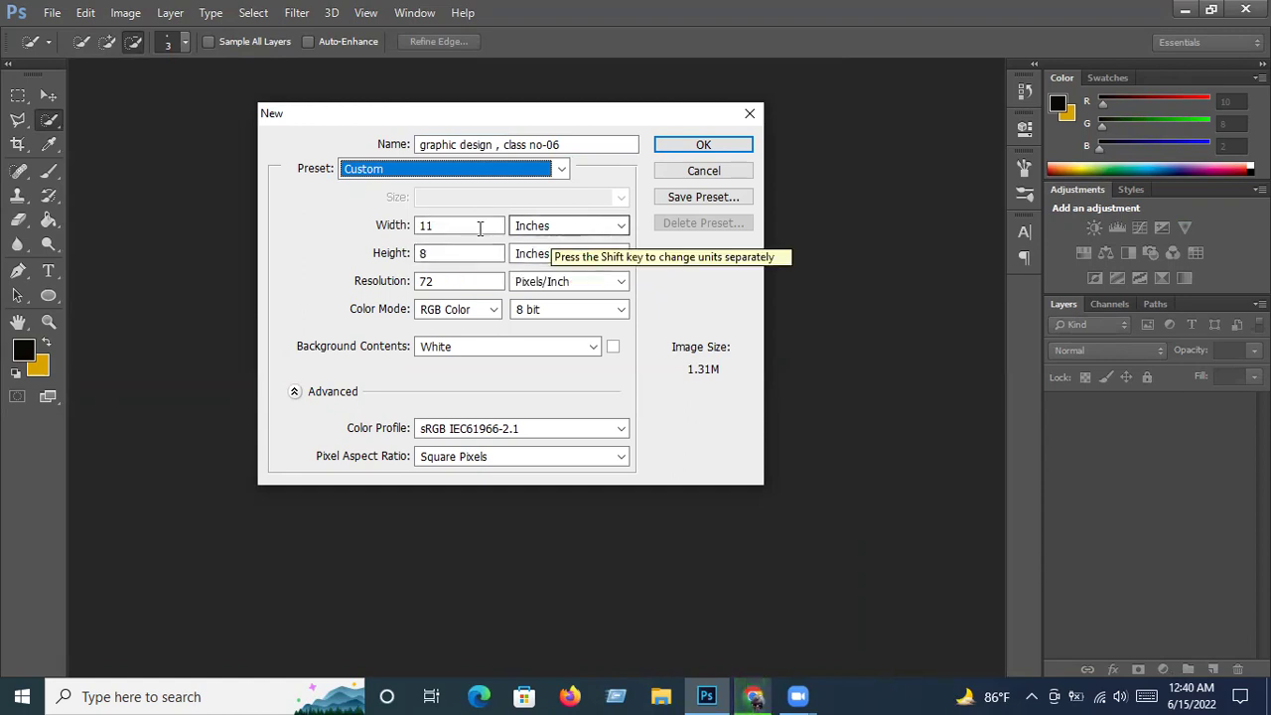
type("8")
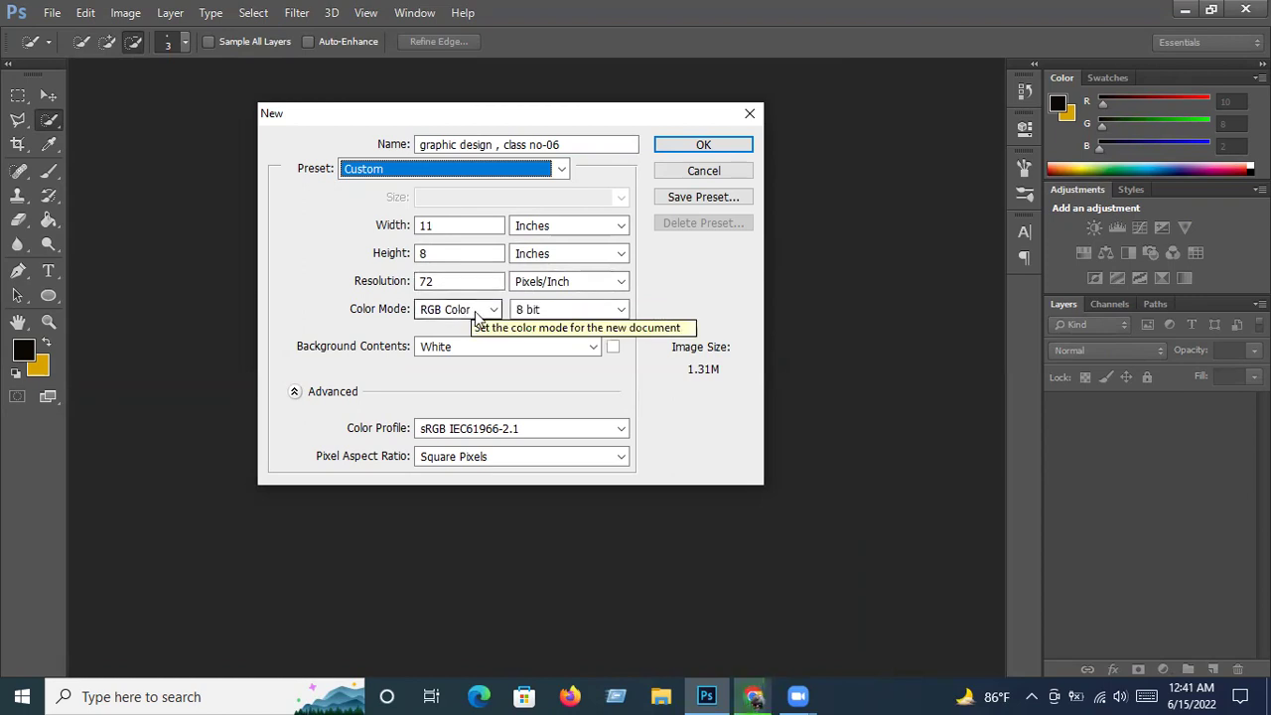
left_click(480, 313)
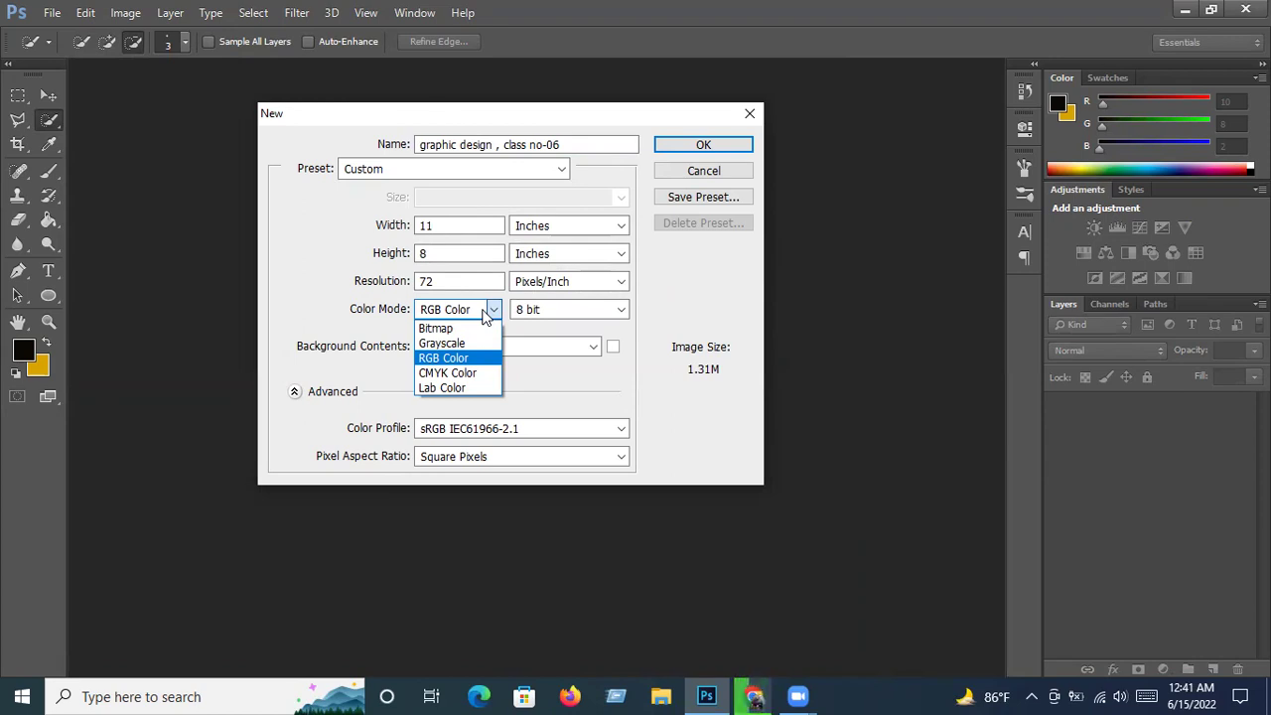
left_click(494, 312)
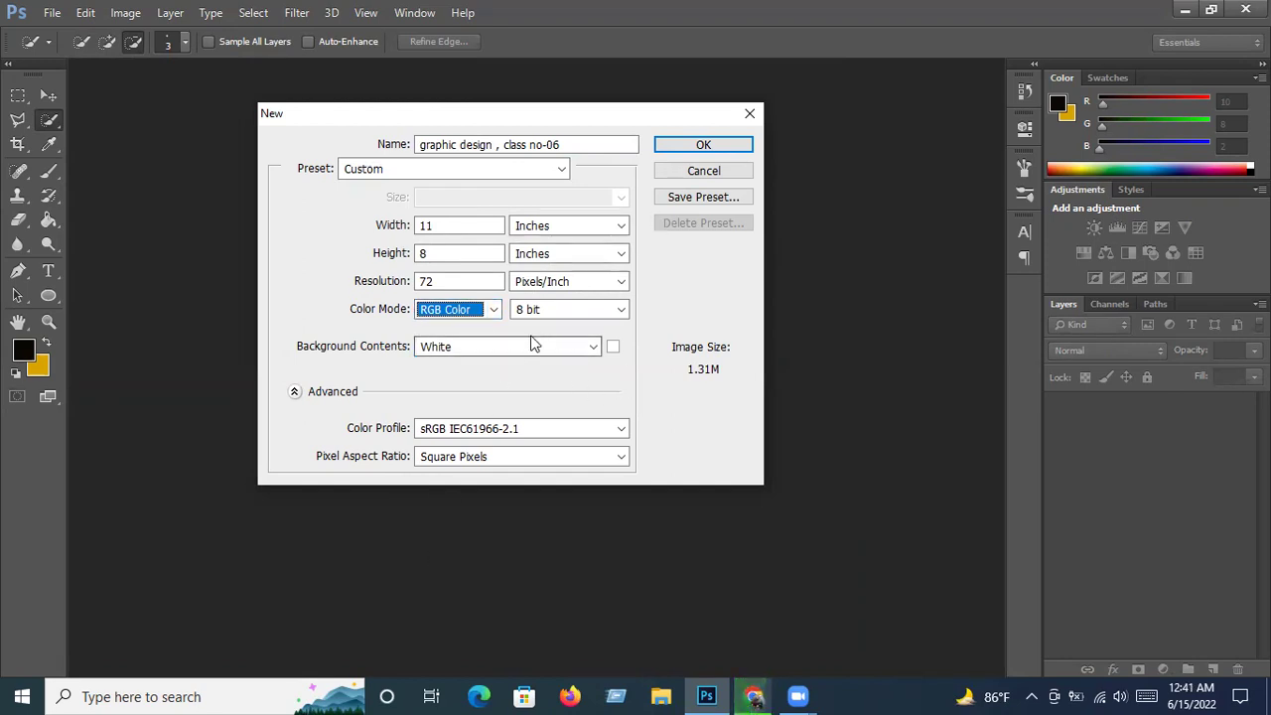
left_click(724, 147)
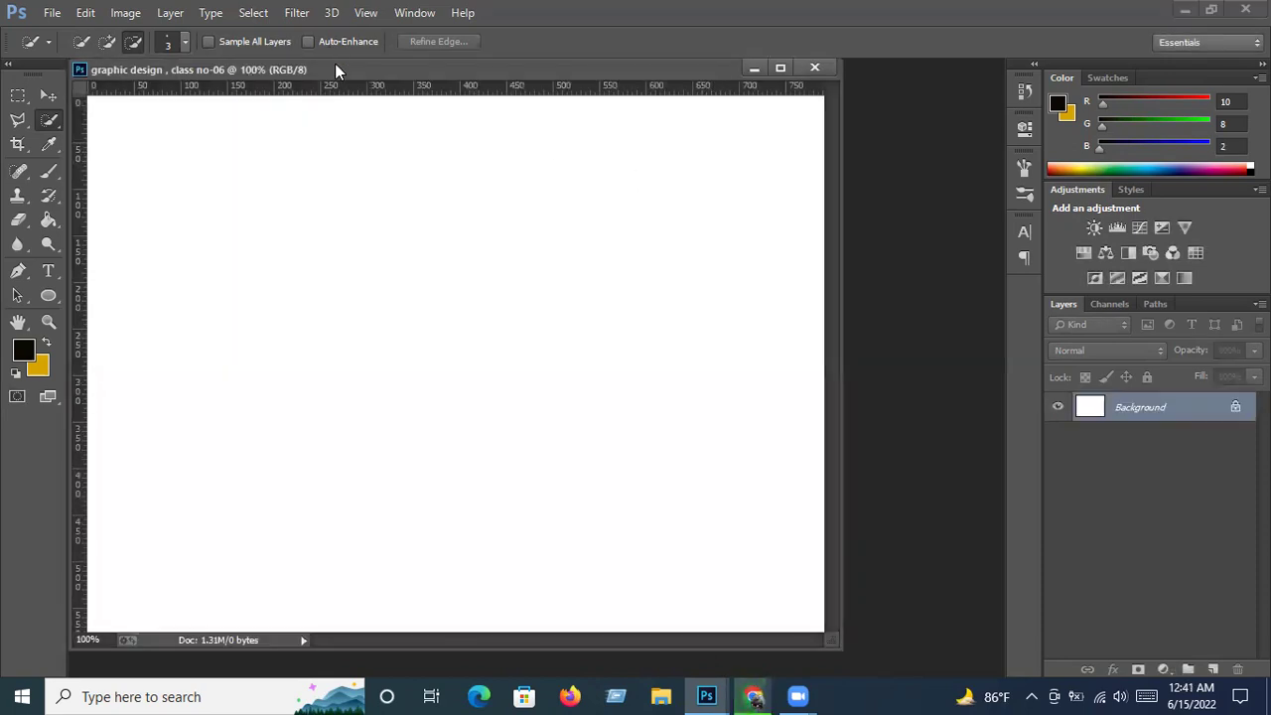
mouse_move(336, 67)
left_mouse_down()
mouse_move(473, 86)
mouse_move(452, 80)
left_mouse_up()
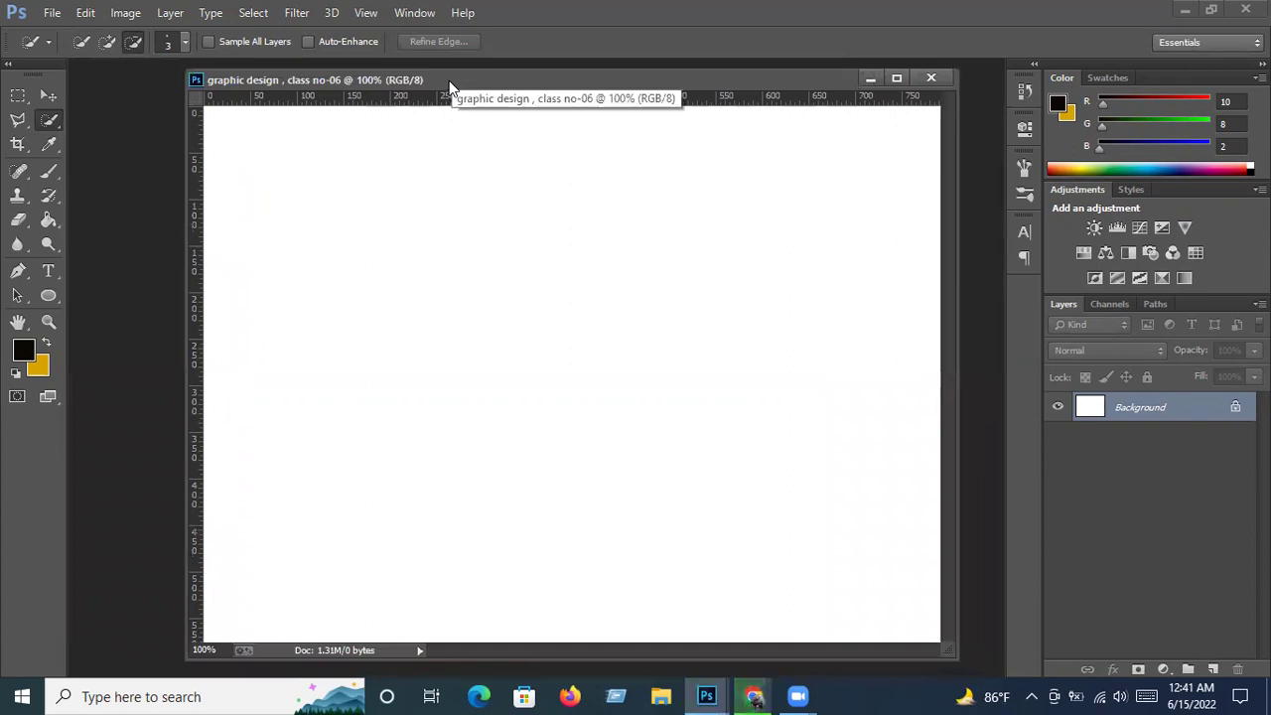
left_click(56, 14)
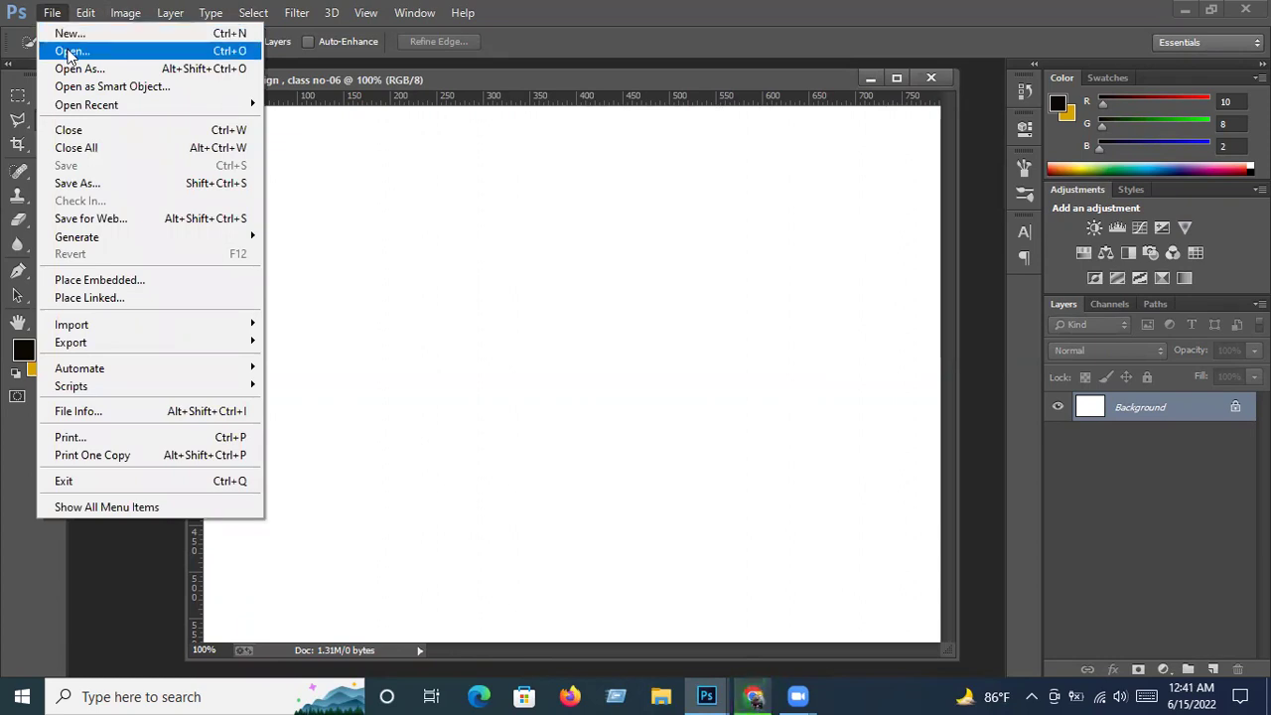
In Chrome's 'man pic' tab, search Google Images for 'img pic' instead.
left_click(755, 694)
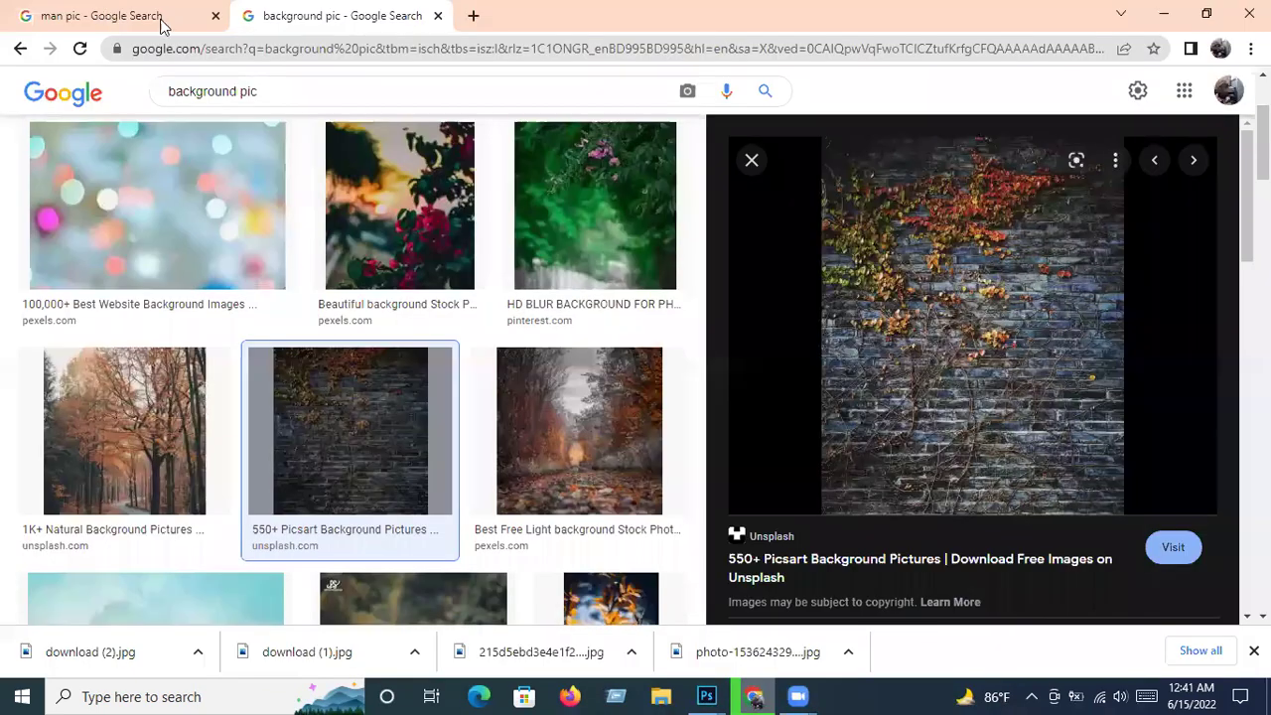
left_click(120, 16)
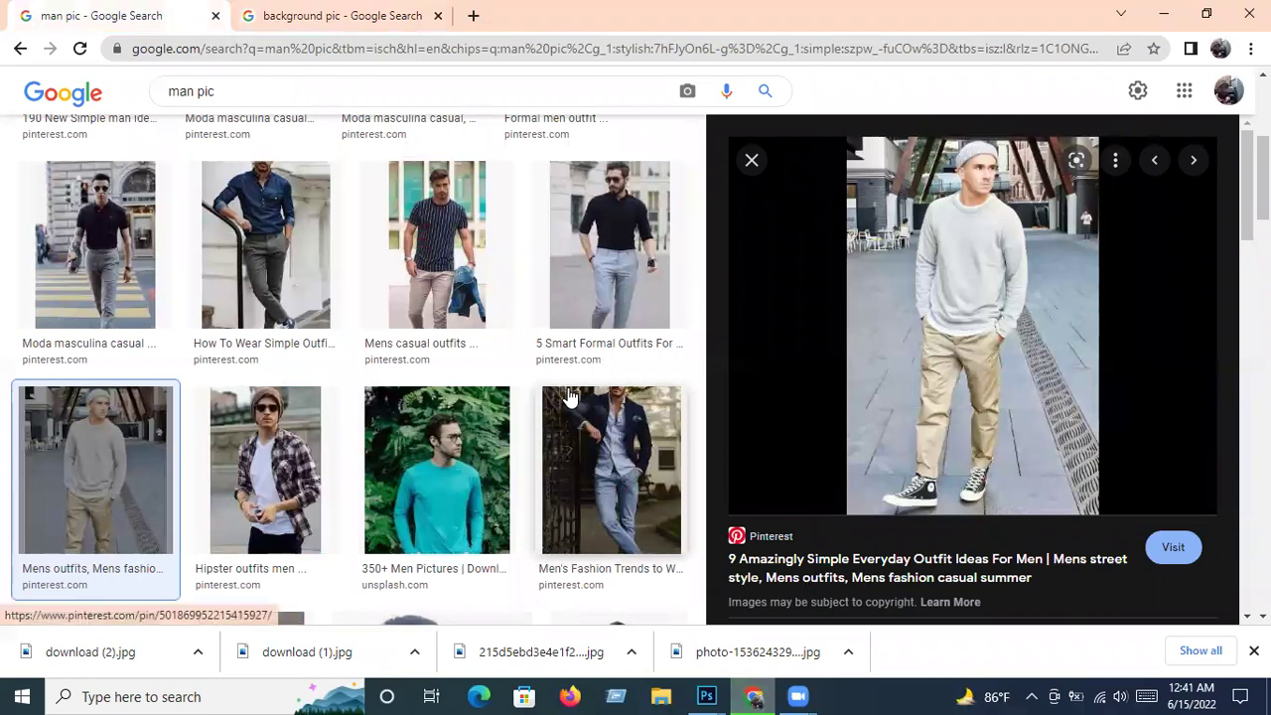
scroll(566, 397, "up", 4)
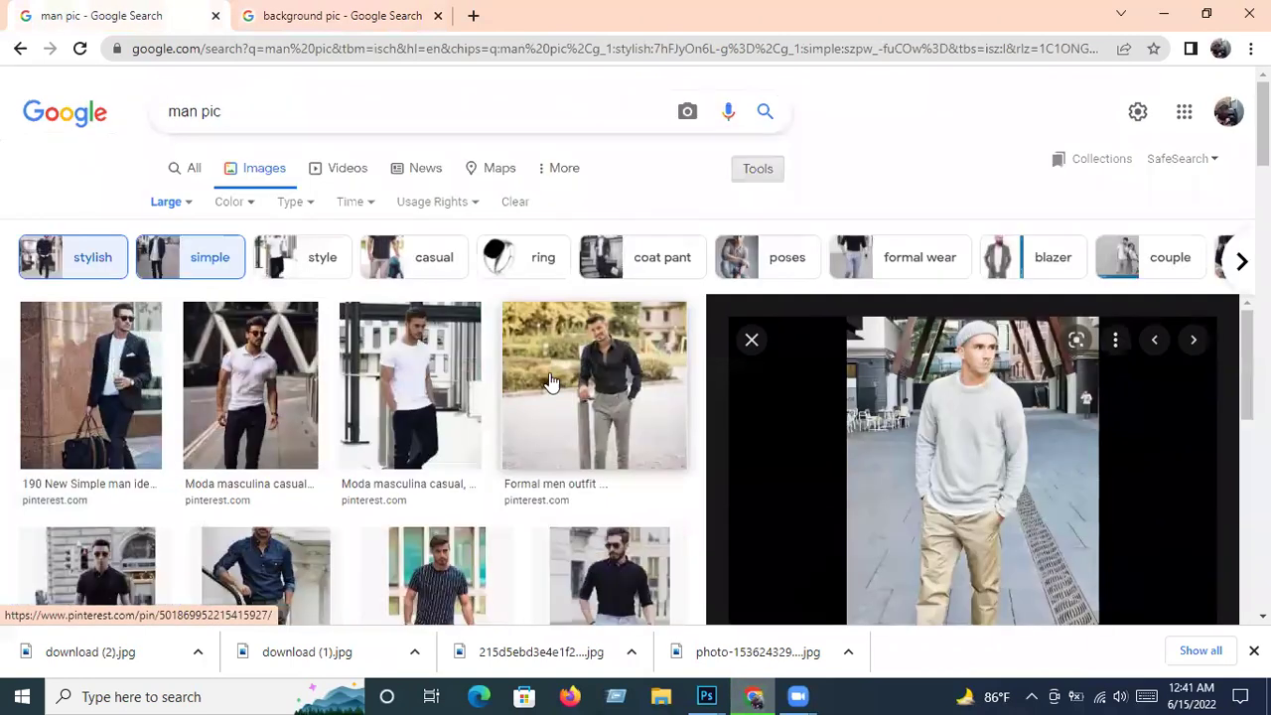
left_click(217, 117)
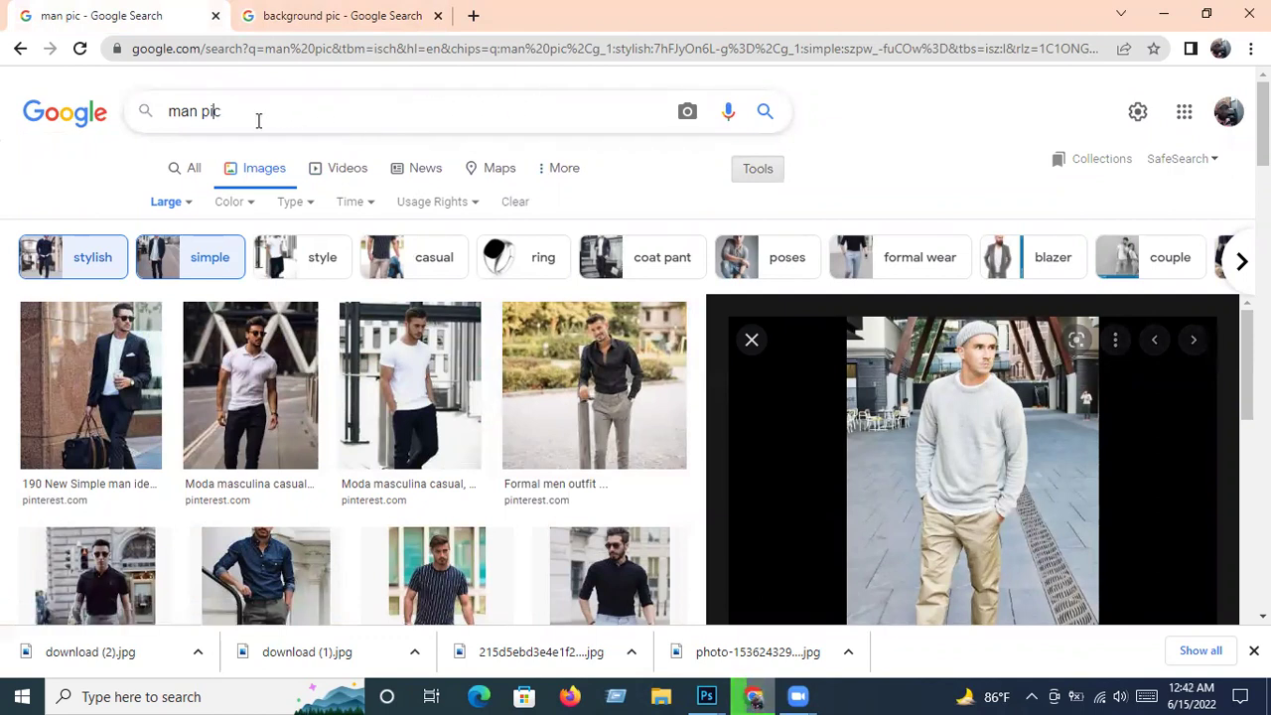
left_click(772, 174)
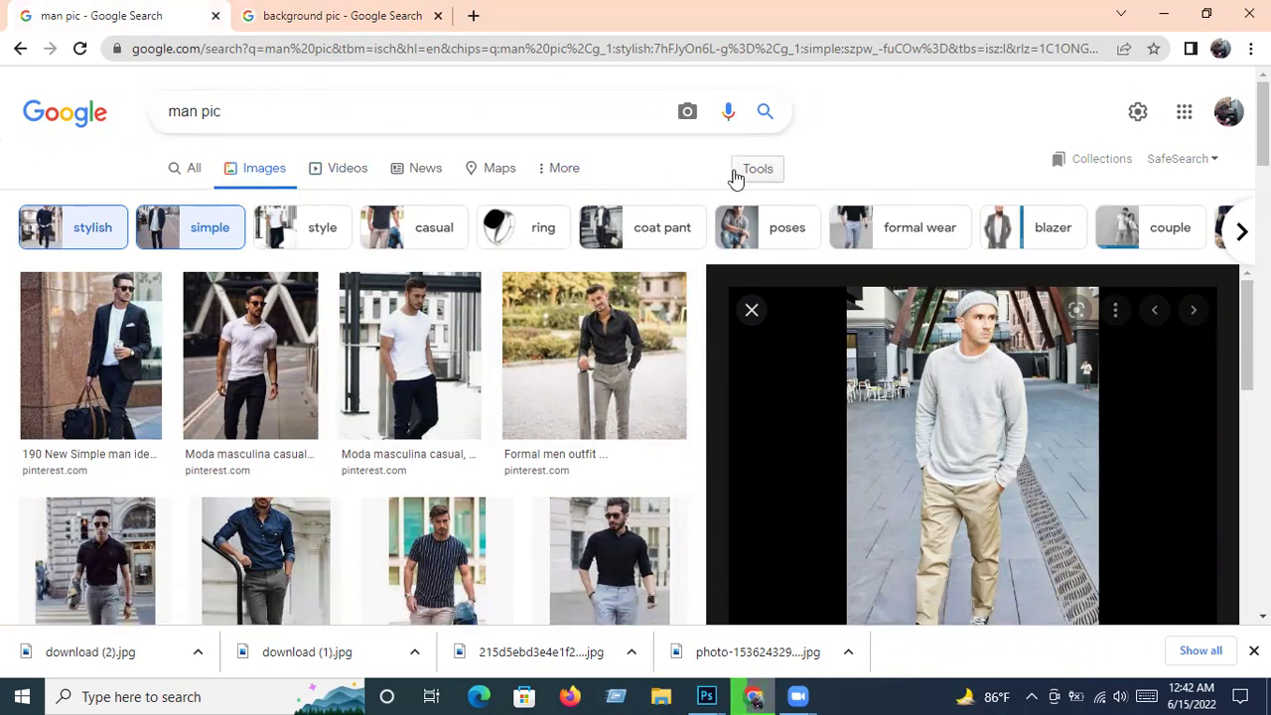
left_click(284, 115)
key("BackSpace")
key("BackSpace")
key("BackSpace")
key("BackSpace")
key("BackSpace")
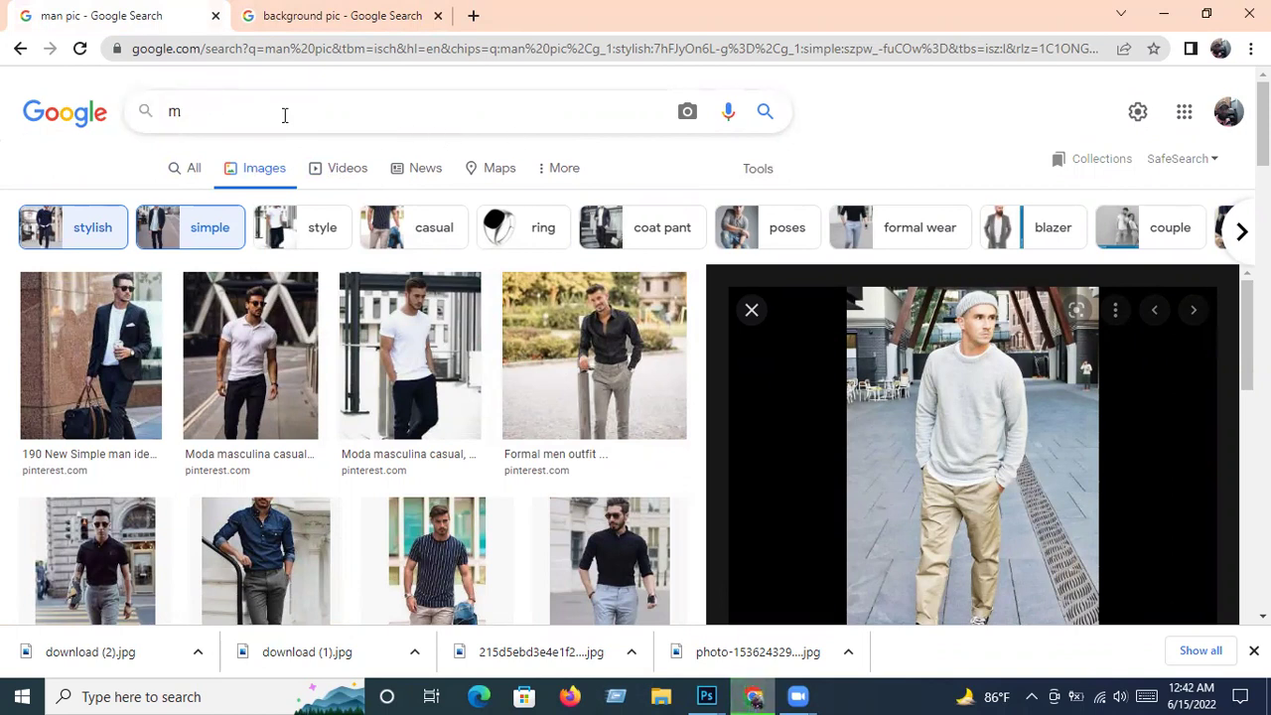
key("BackSpace")
type("img")
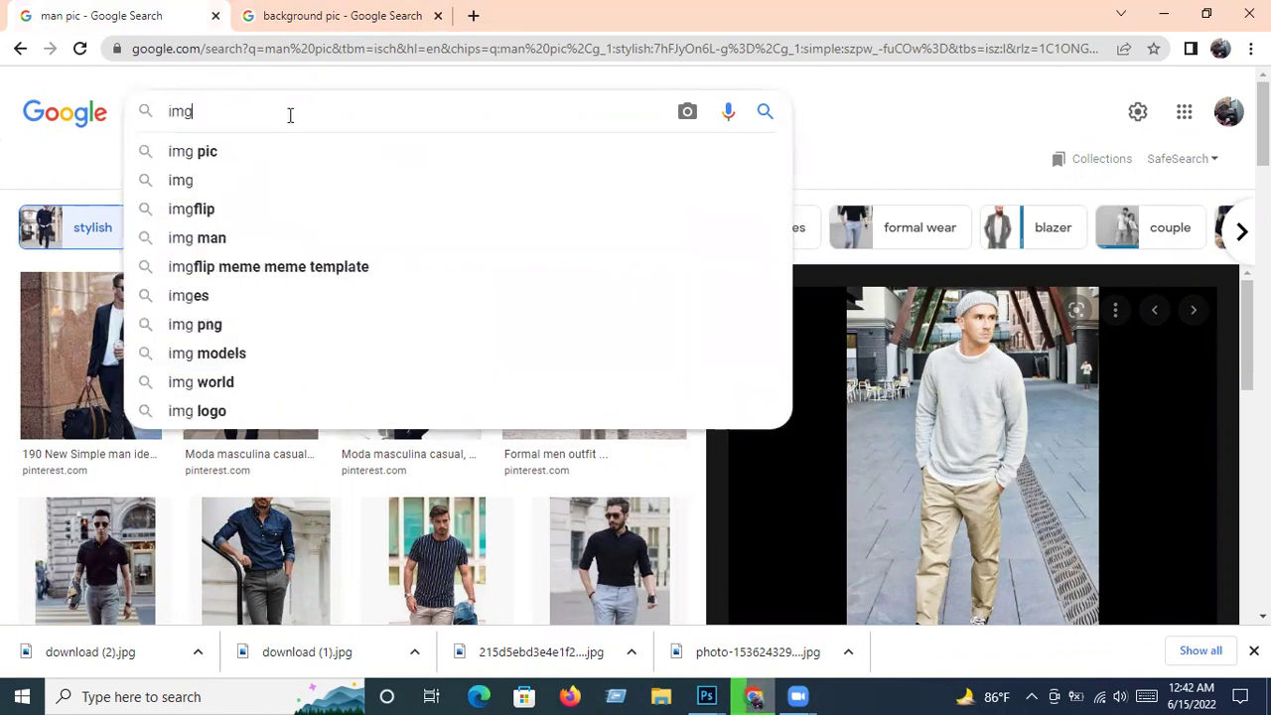
key("Down")
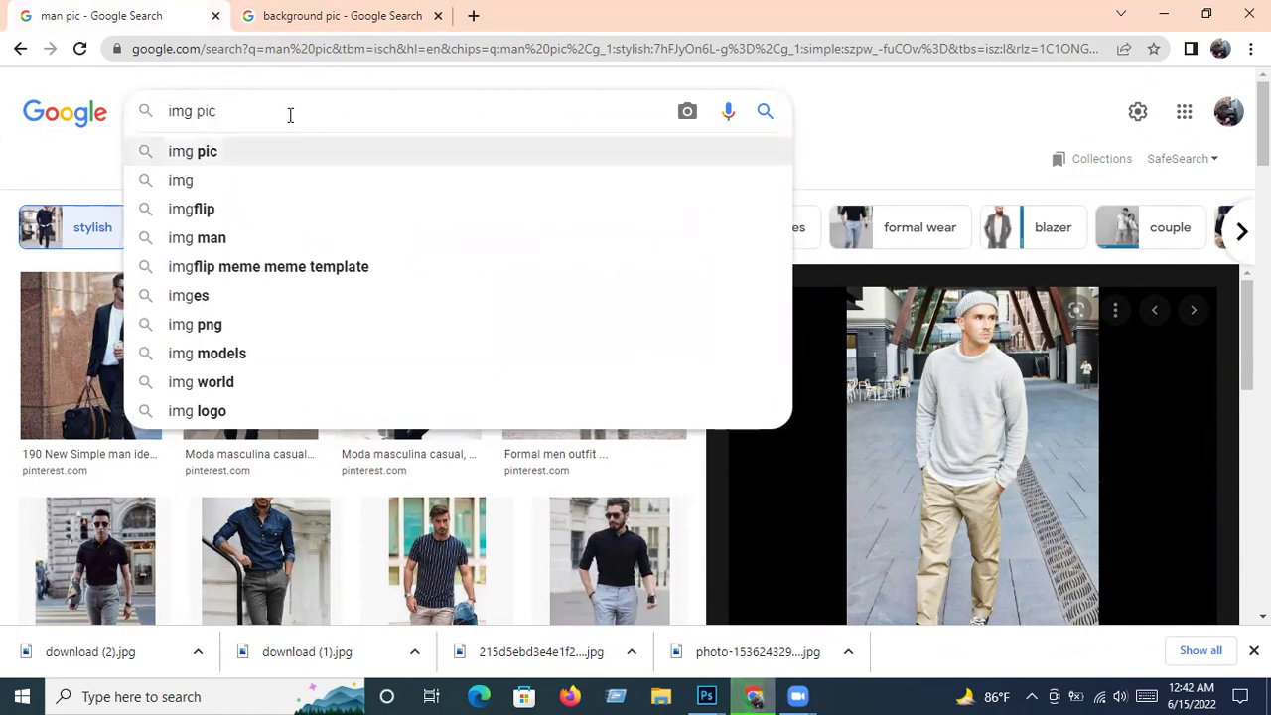
key("Return")
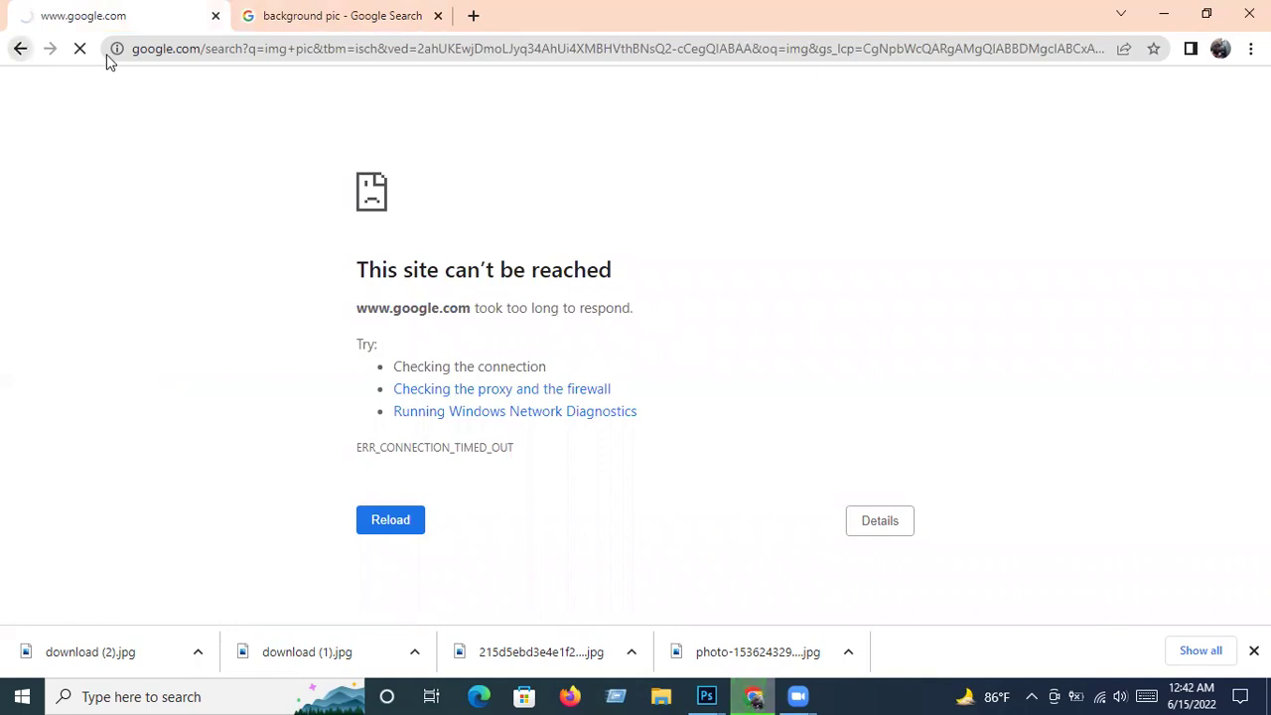
Return to the Large 'man pic' results and preview the 'Formal men outfit' photo.
left_click(20, 48)
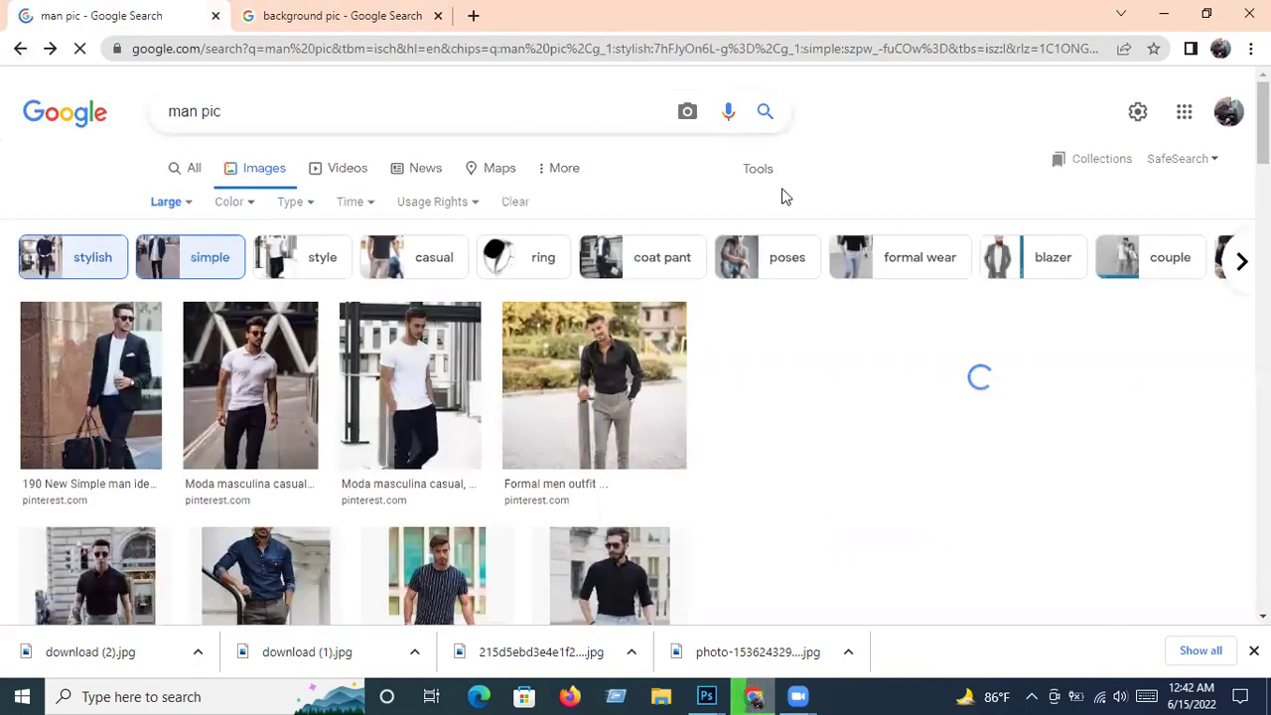
scroll(765, 170, "down", 2)
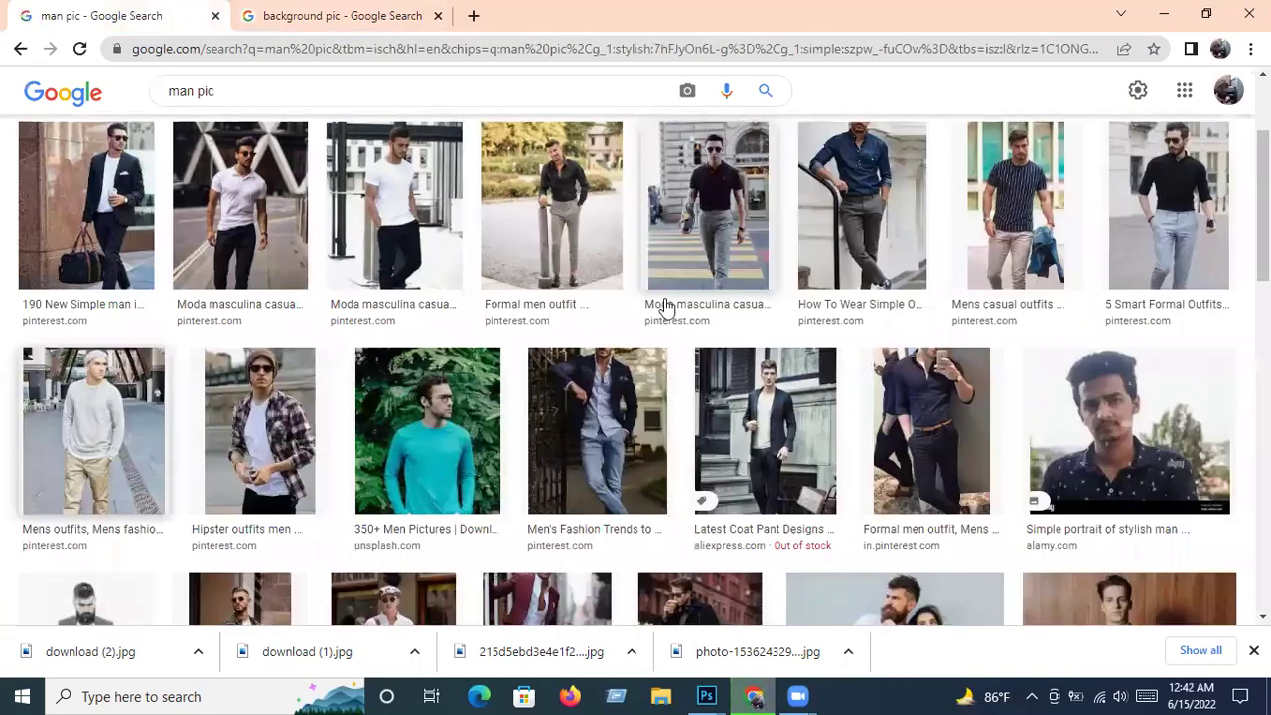
scroll(649, 298, "up", 2)
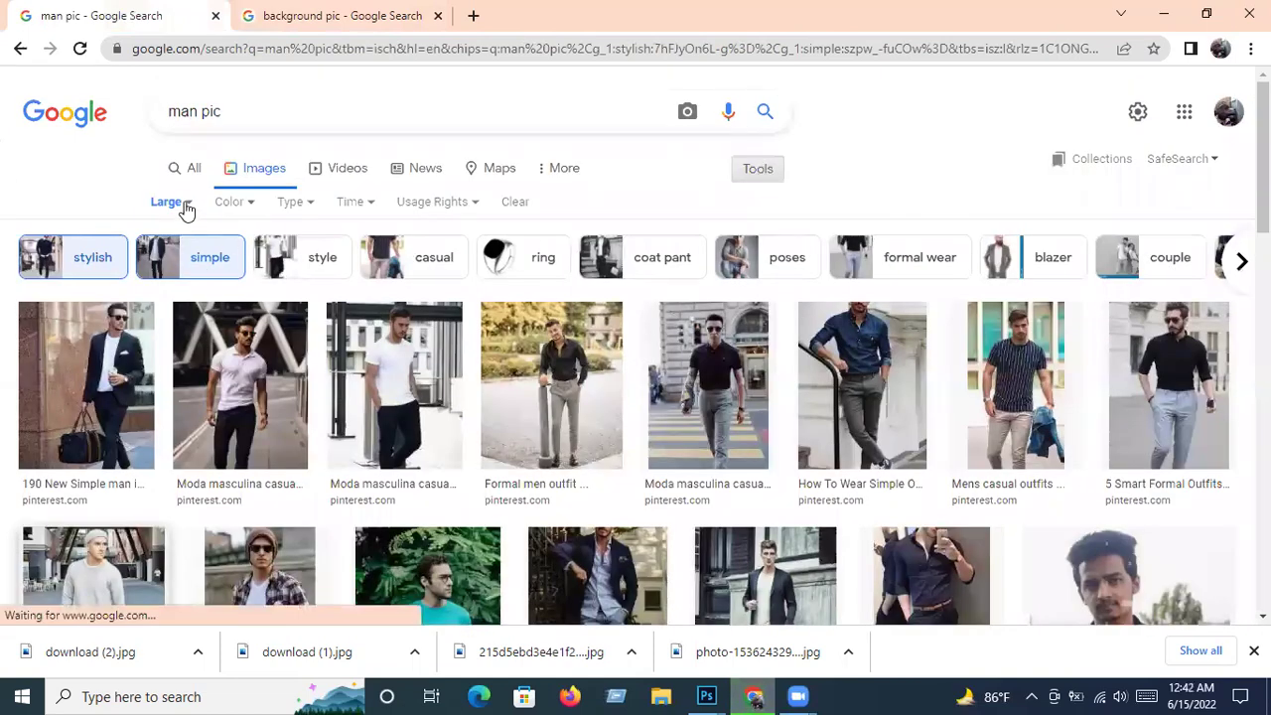
left_click(189, 203)
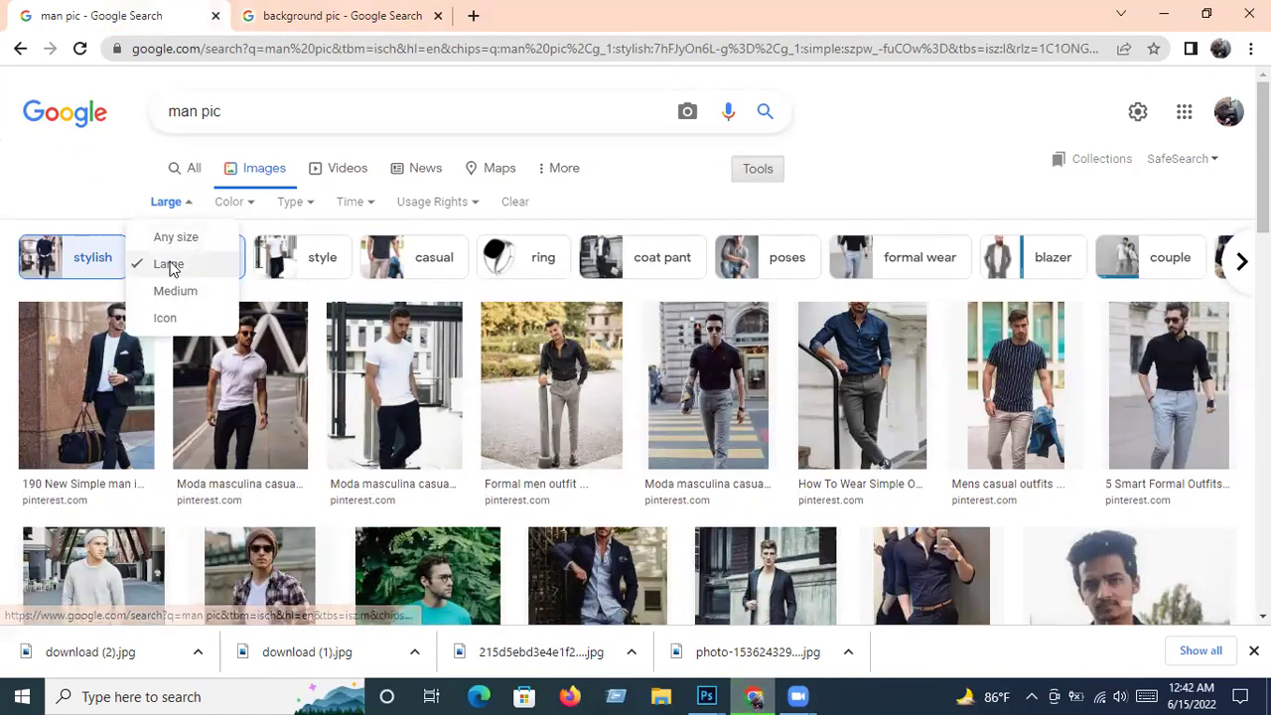
left_click(187, 203)
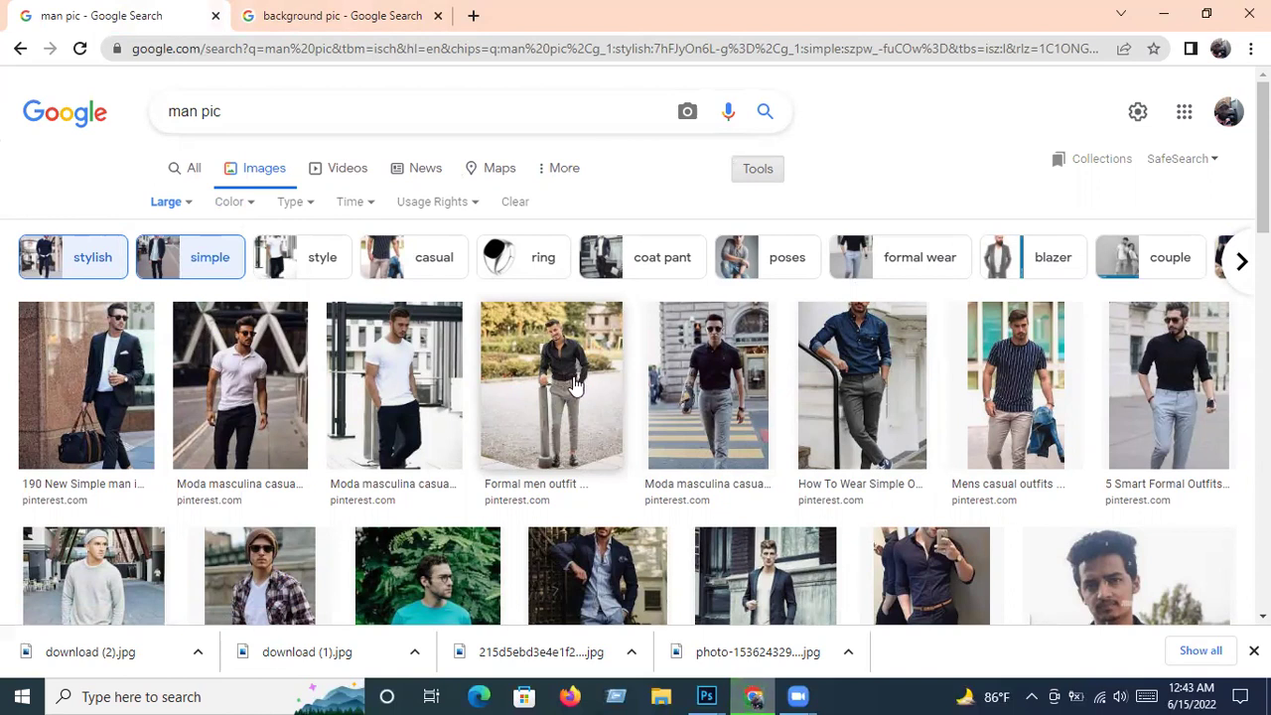
left_click(544, 391)
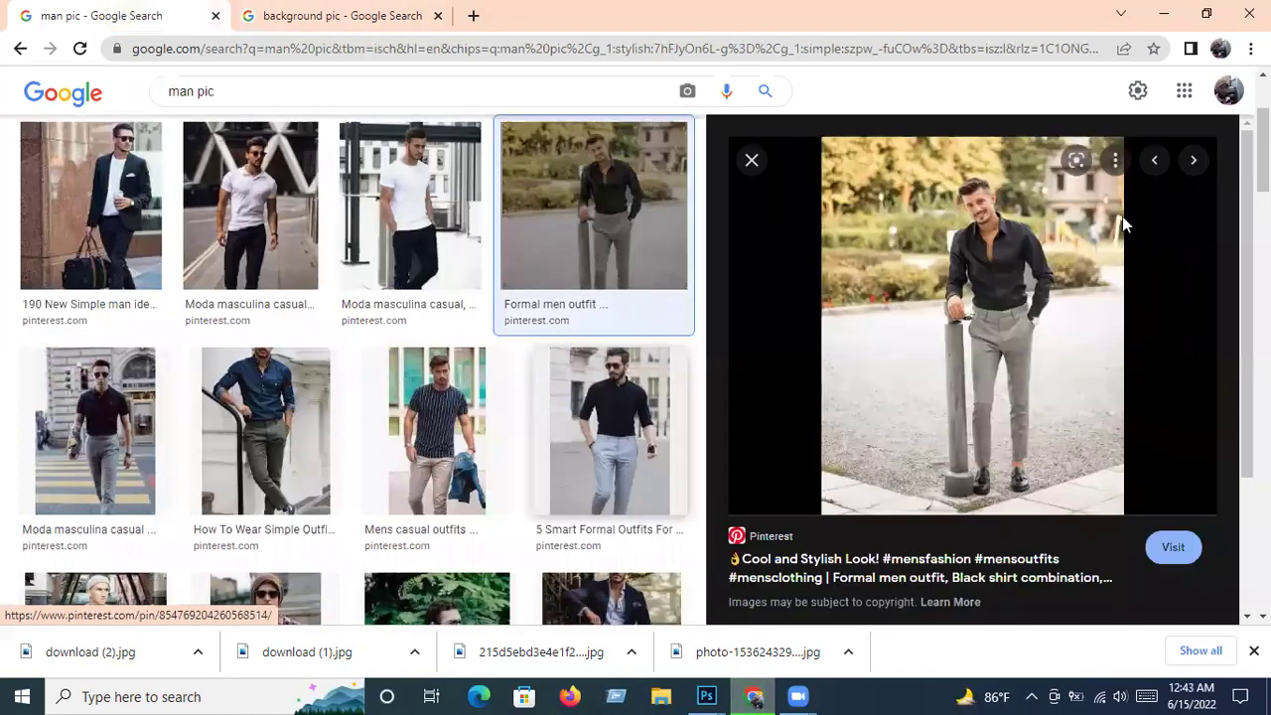
Dismiss the photo's right-click menu and minimize Chrome to reveal Photoshop.
right_click(931, 321)
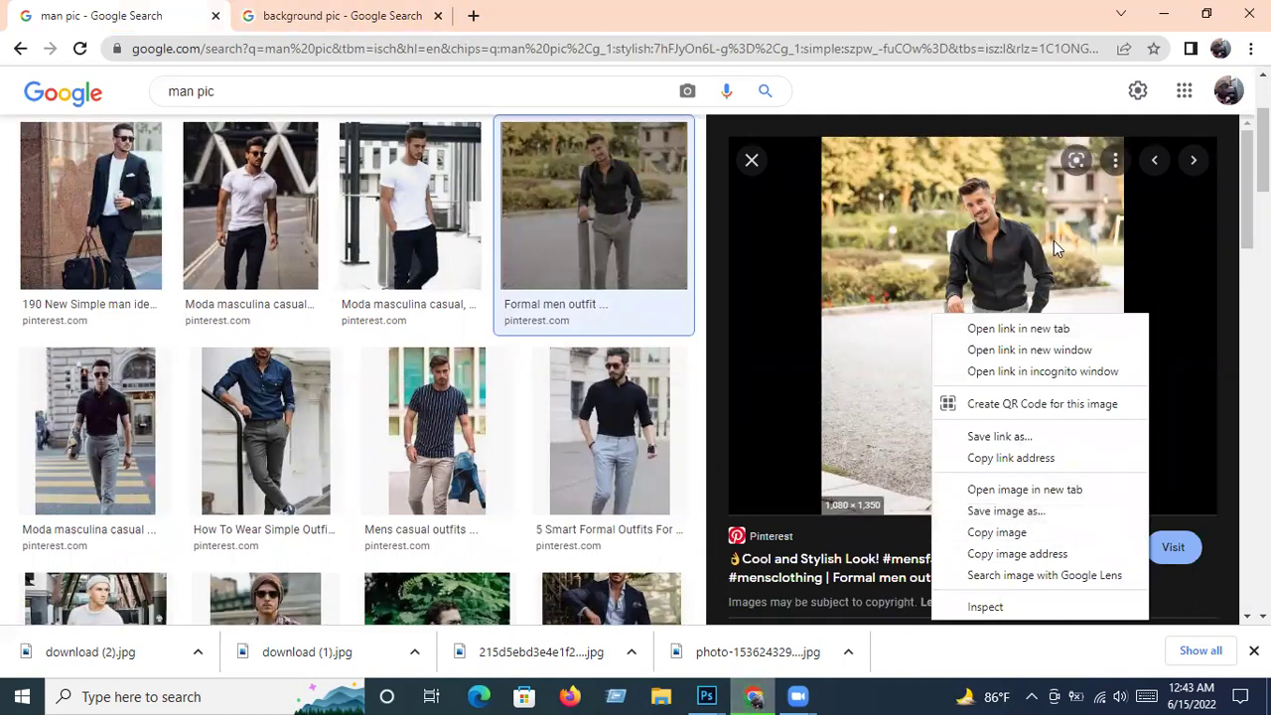
left_click(1167, 14)
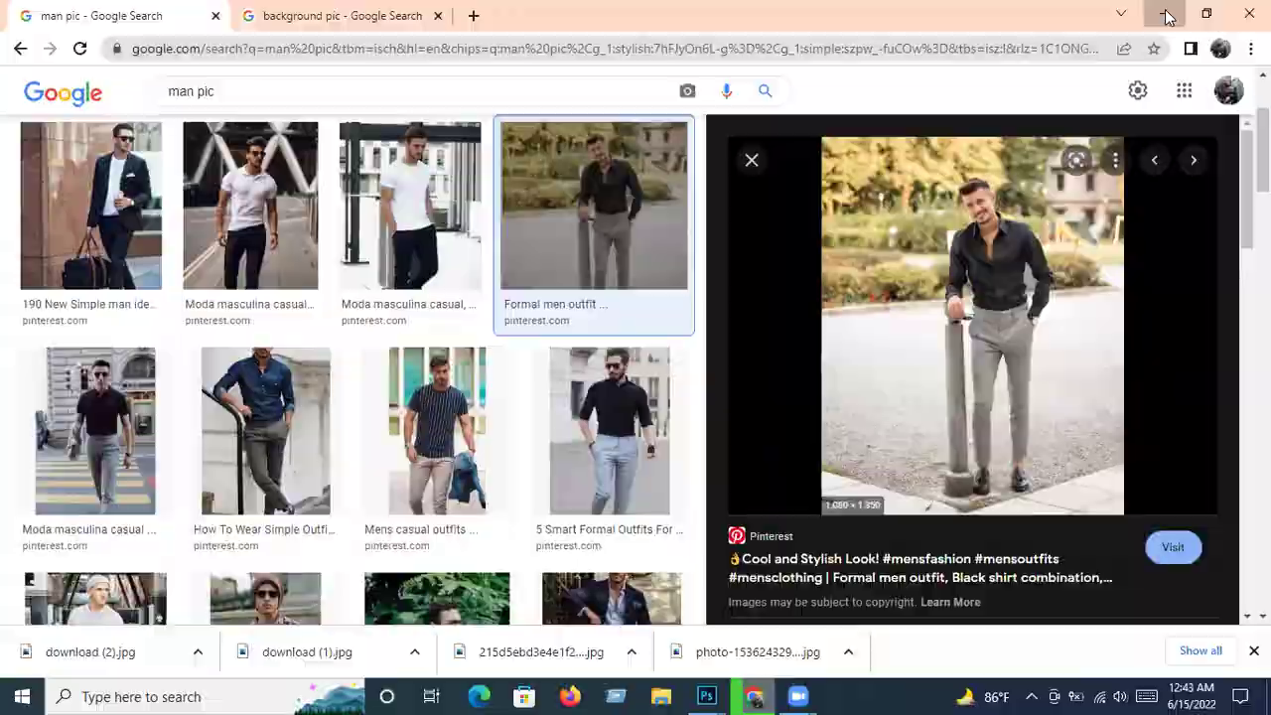
left_click(1165, 12)
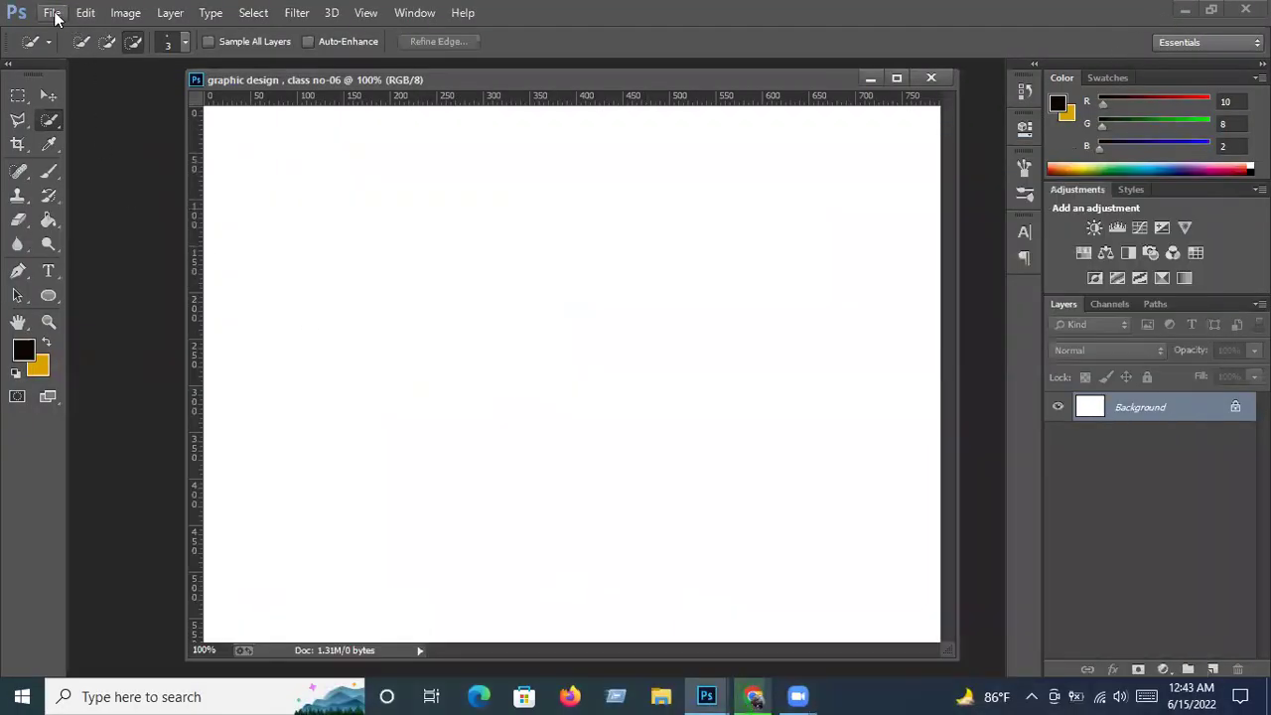
Open the downloaded 215d5ebd…jpg man photo from the Downloads folder.
left_click(52, 13)
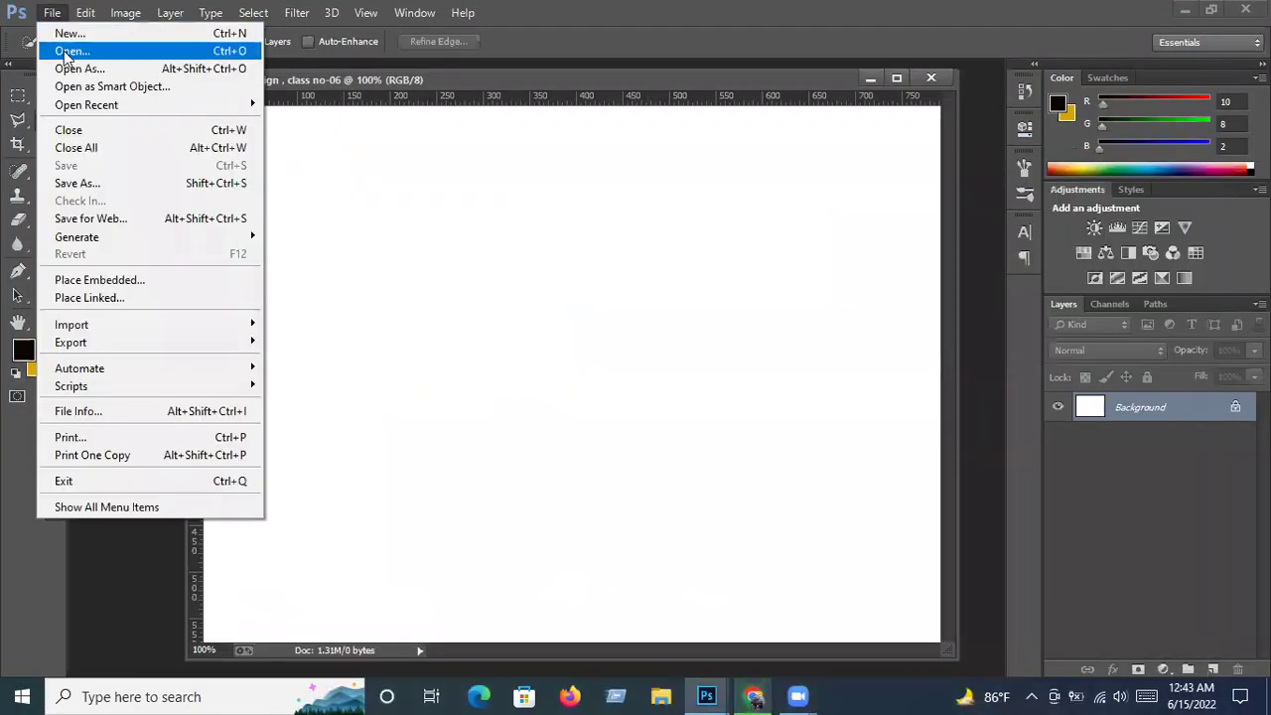
left_click(71, 51)
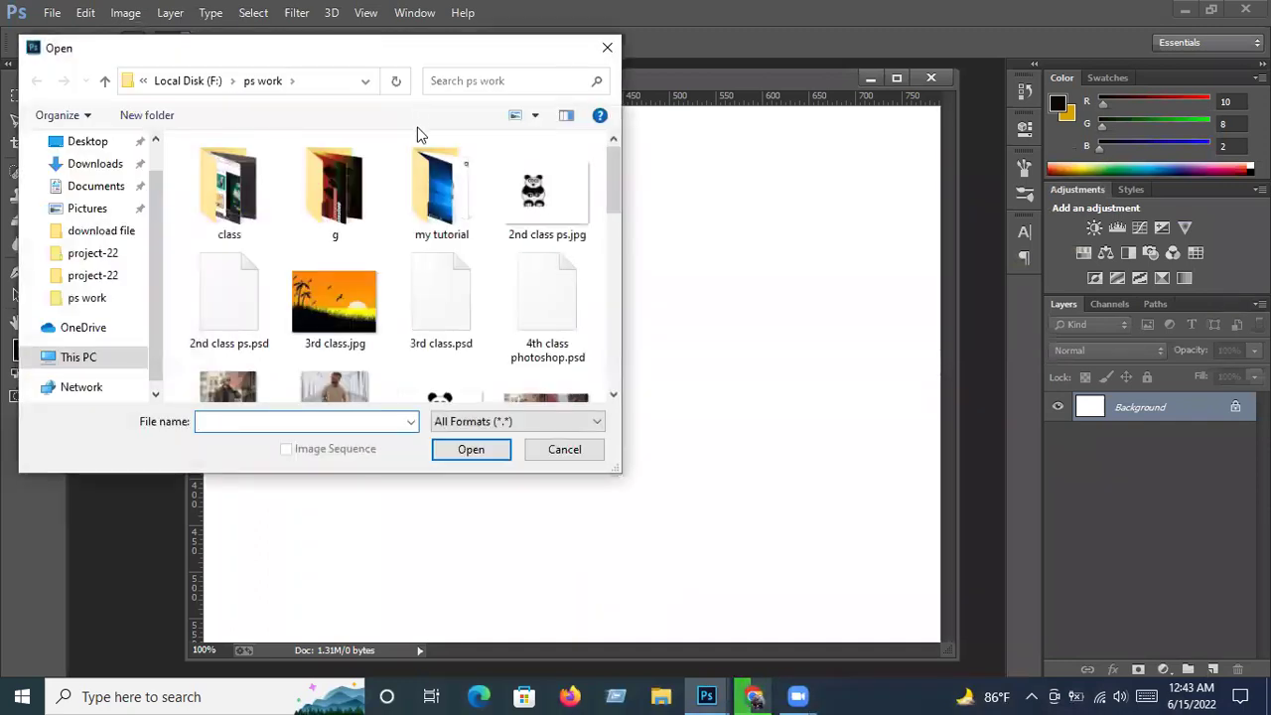
left_click(95, 164)
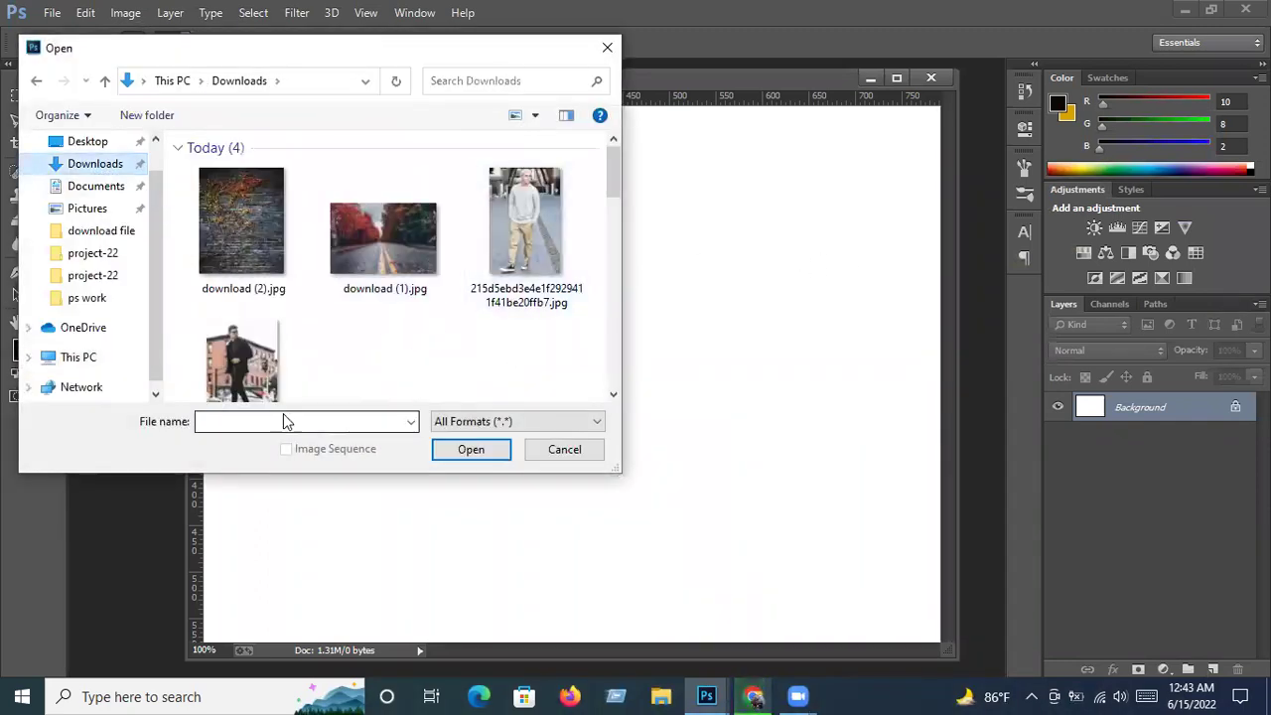
left_click(521, 243)
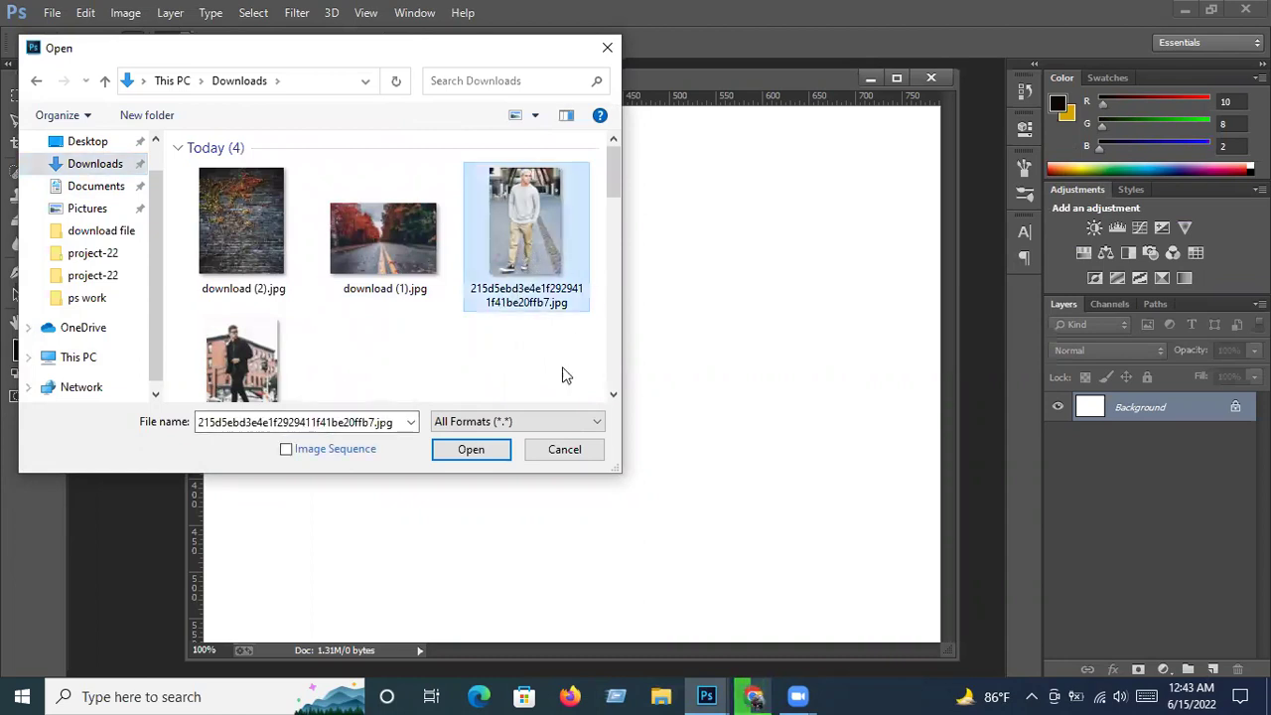
left_click(485, 452)
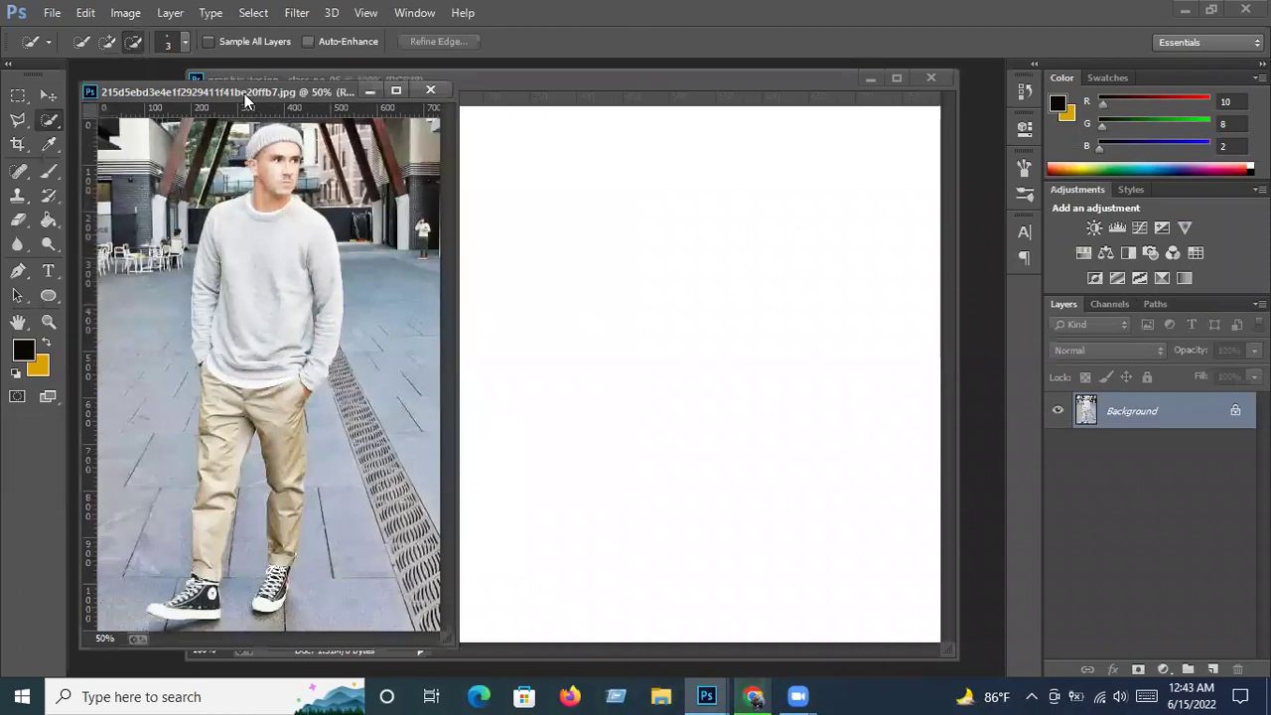
Duplicate the man photo's Background layer into Layer 1 with Ctrl+J.
left_click_drag(244, 93, 264, 119)
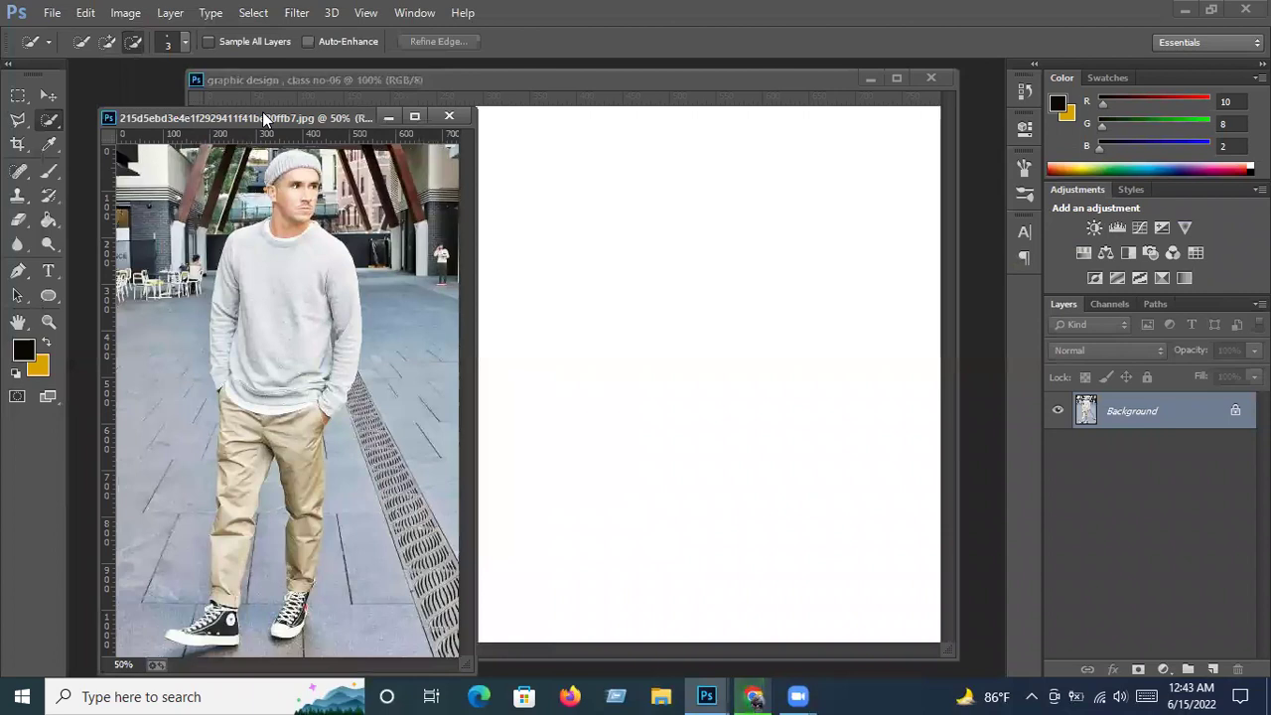
key("ctrl+j")
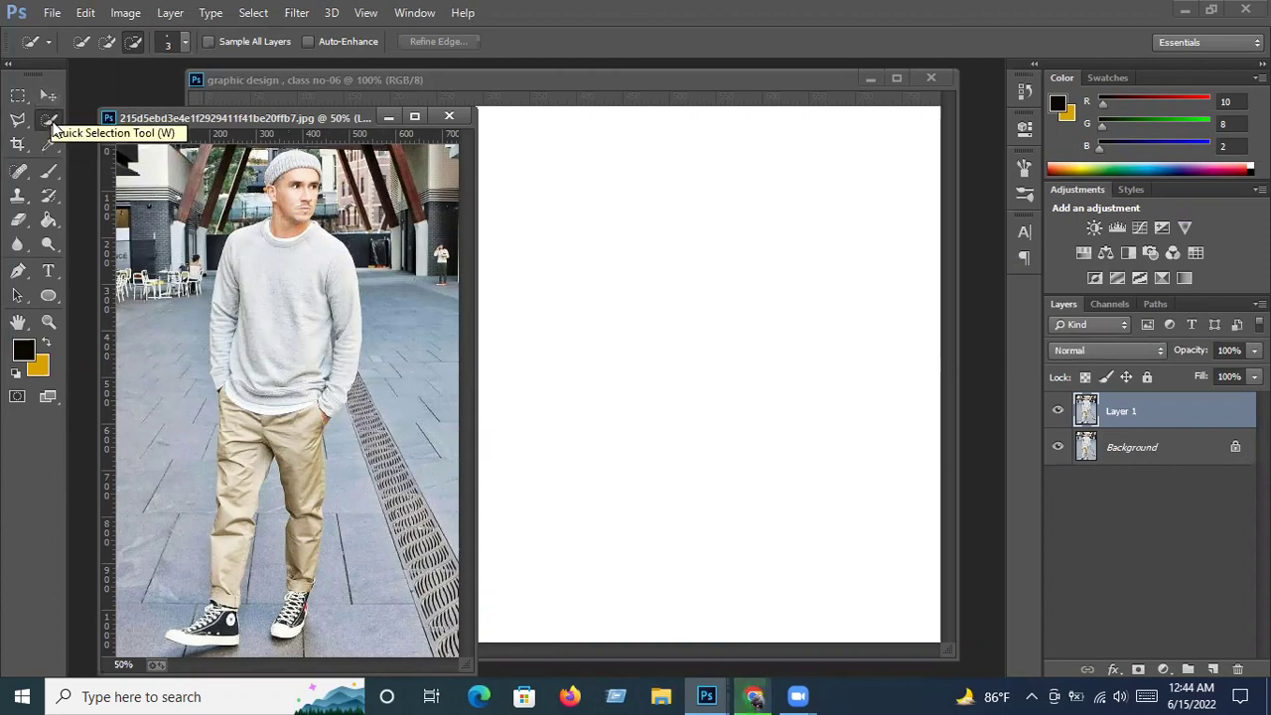
right_click(53, 126)
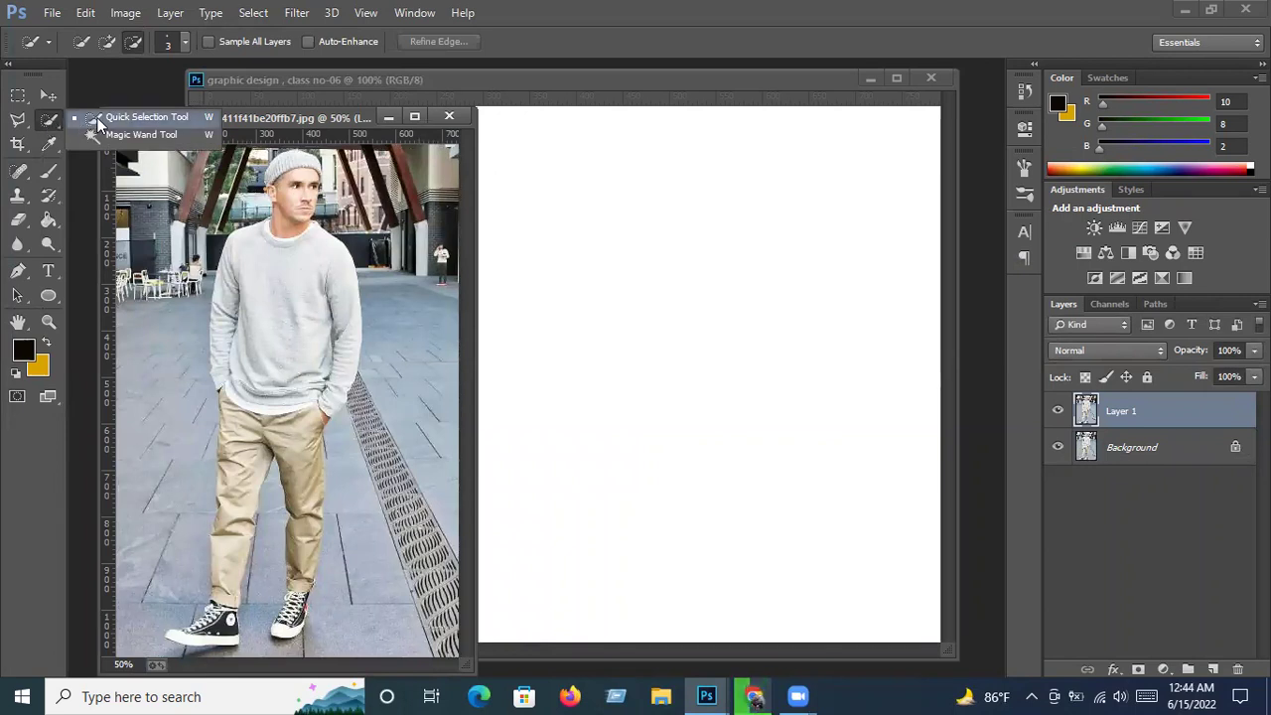
left_click(97, 118)
right_click(53, 117)
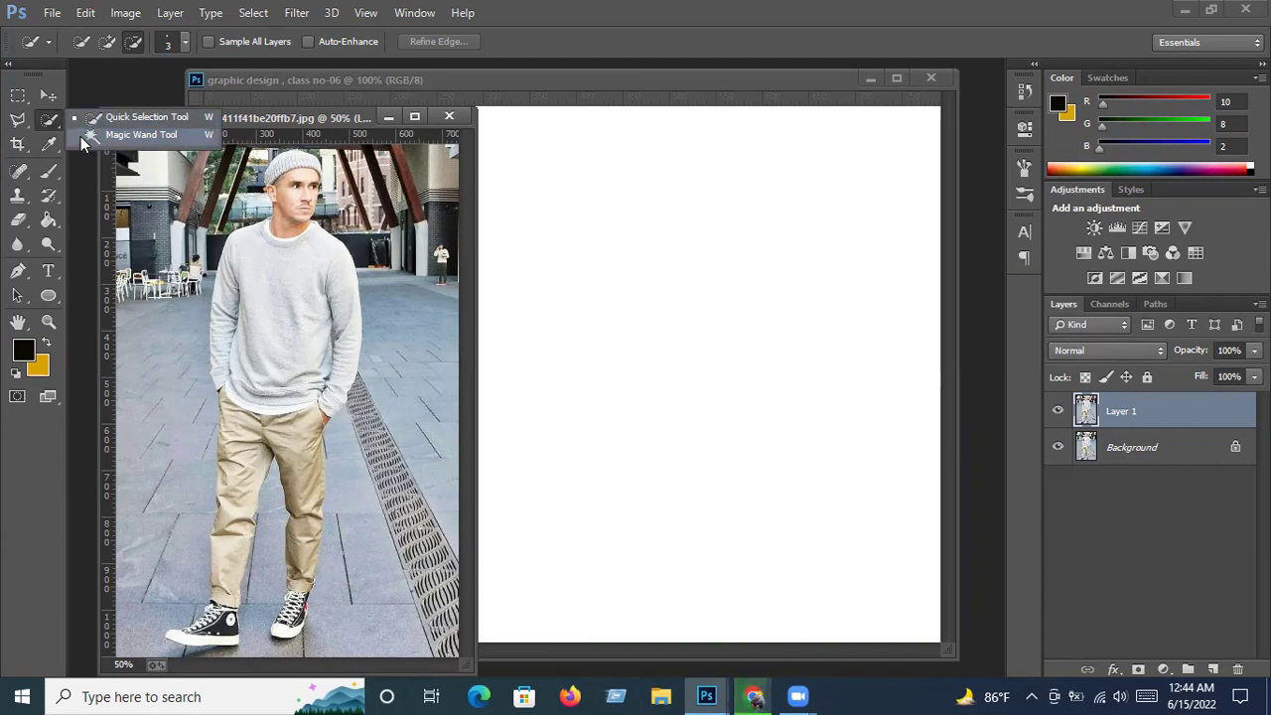
Magic Wand-select the grey sweater at Tolerance 32, then return to Quick Selection.
left_click(134, 134)
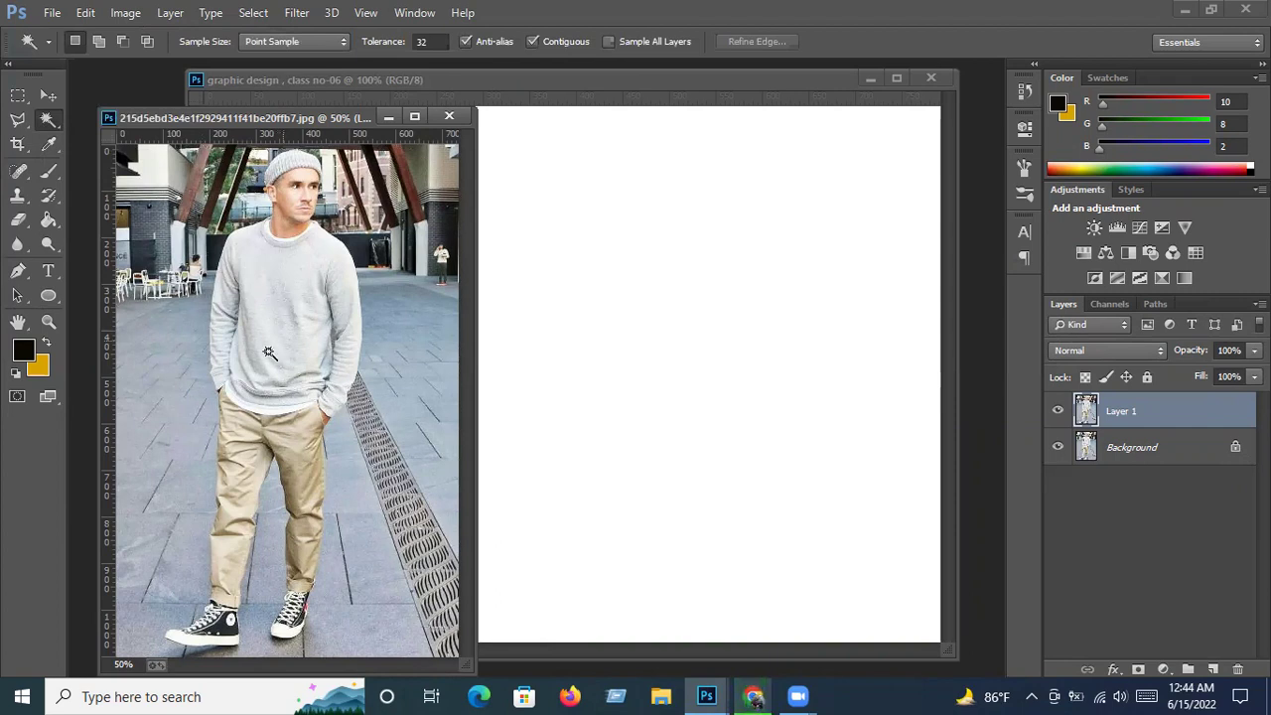
left_click(283, 294)
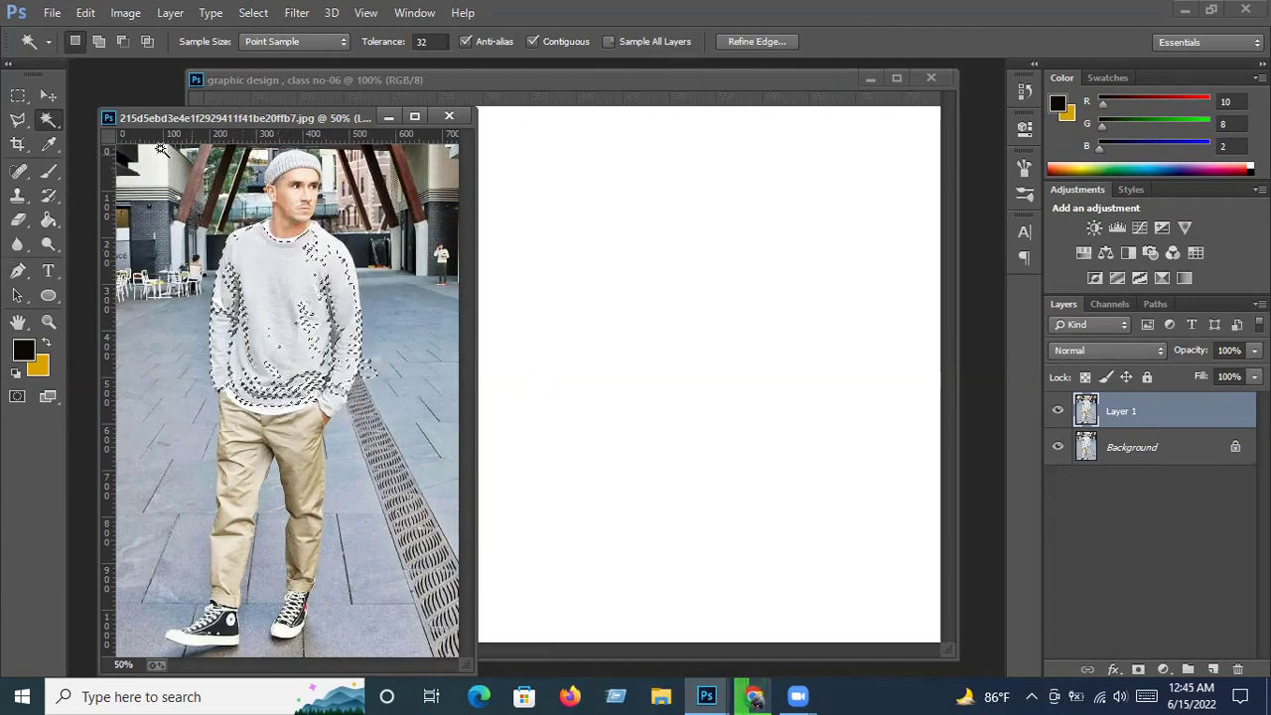
right_click(49, 121)
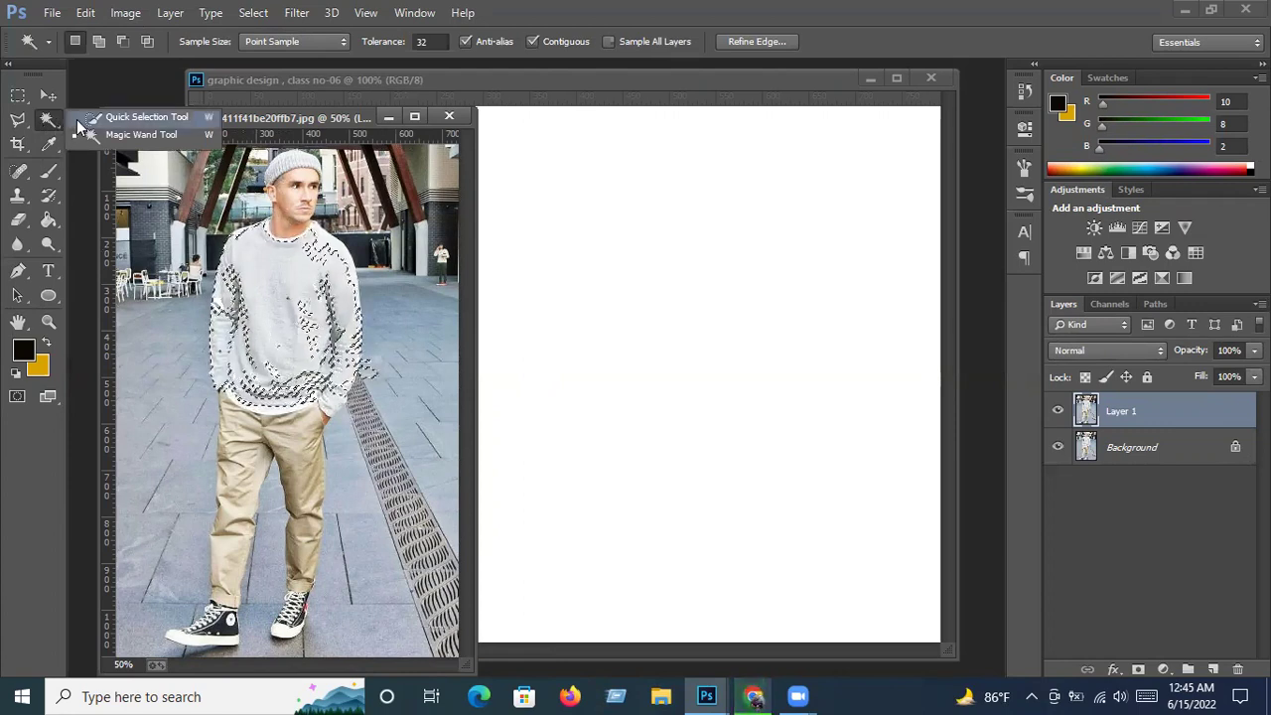
left_click(78, 119)
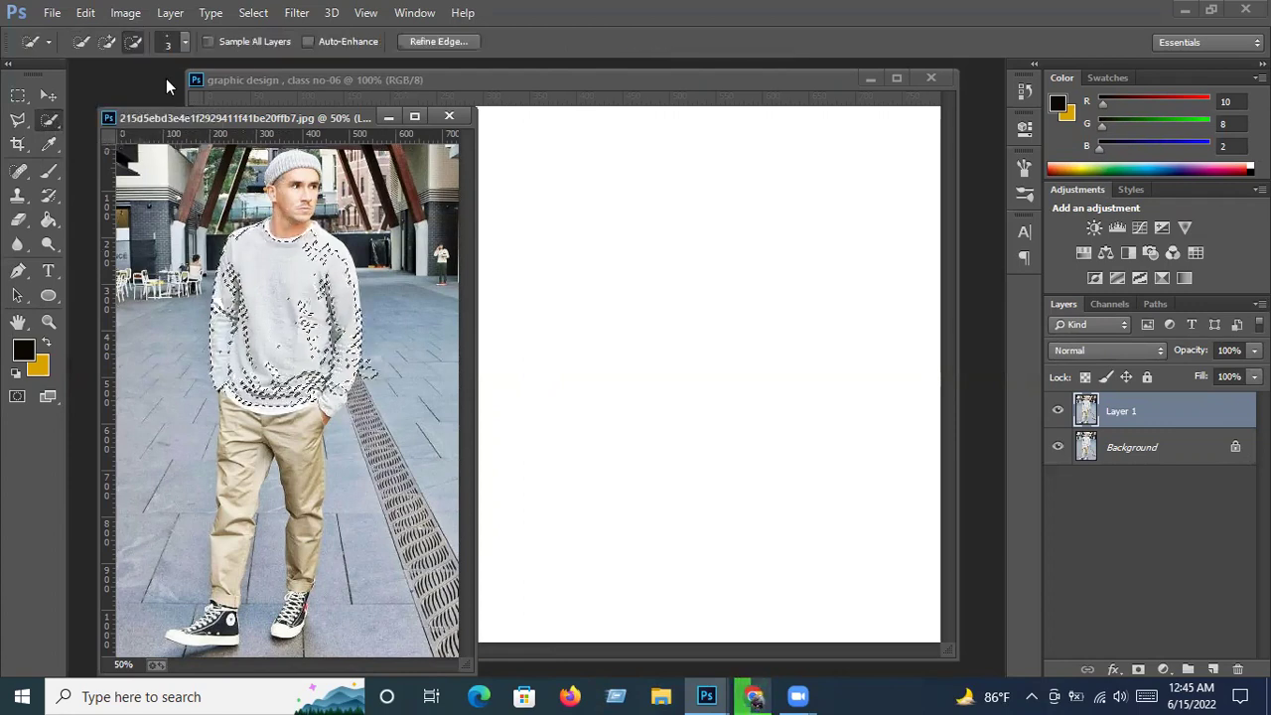
Clear the sweater selection with Select > Deselect.
left_click(259, 13)
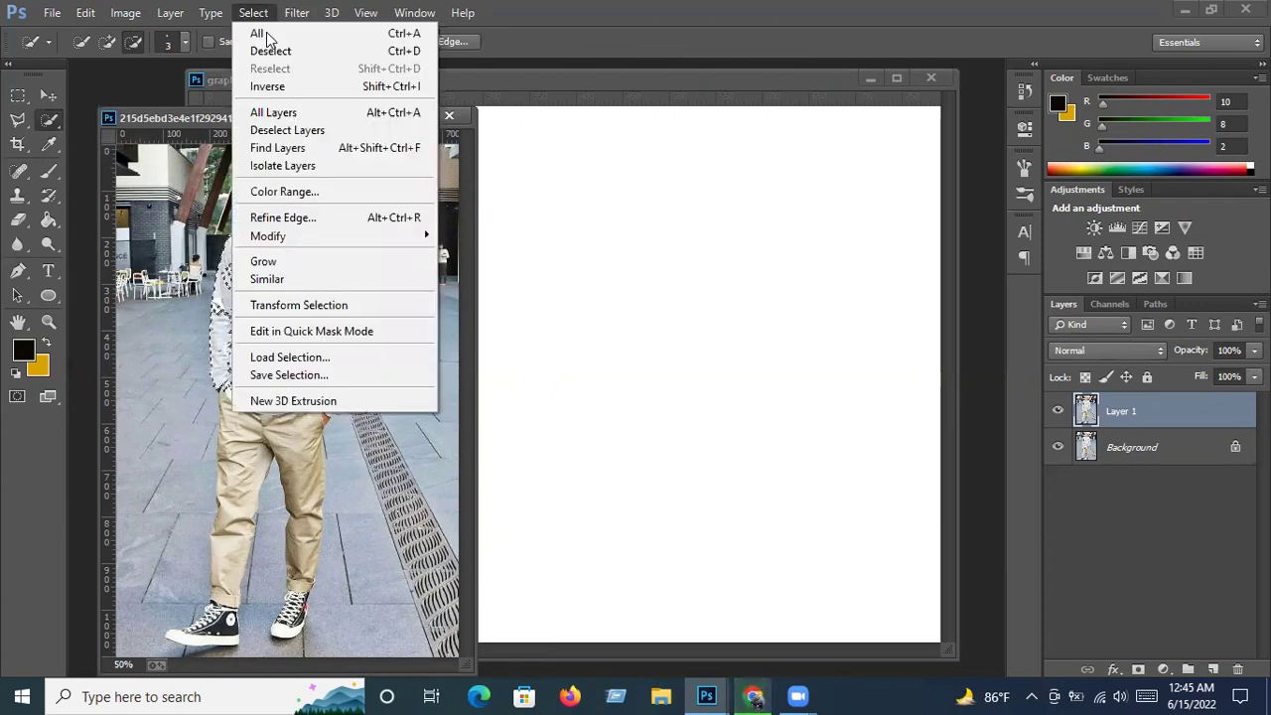
key("Left")
key("Left")
key("Left")
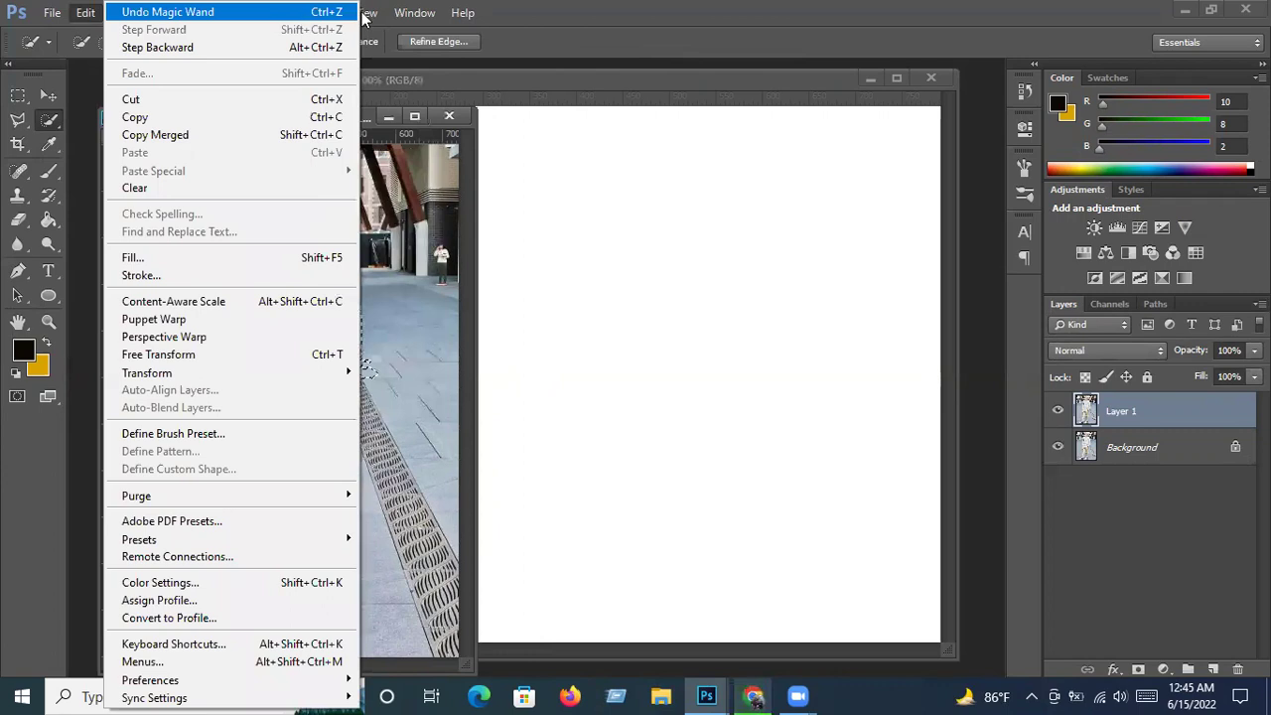
mouse_move(253, 12)
left_click(268, 48)
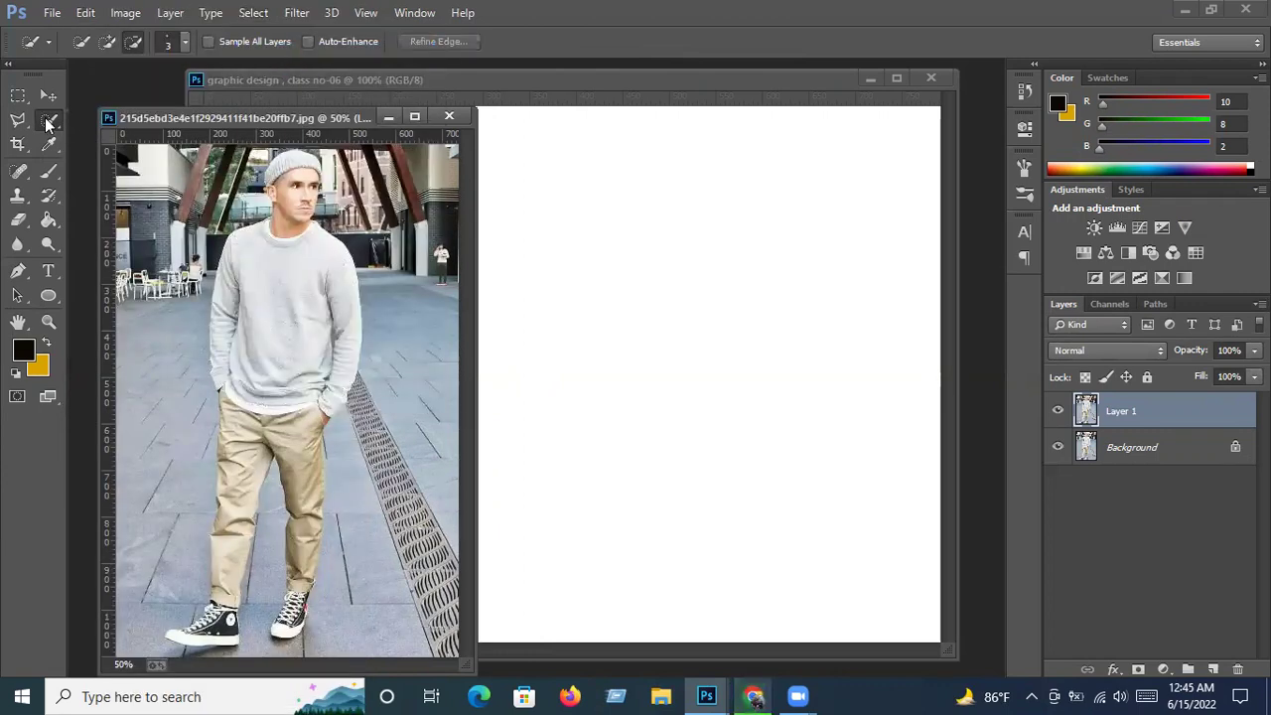
Set the Quick Selection brush to 19 px at 100% hardness.
right_click(49, 121)
left_click(80, 125)
left_click(186, 41)
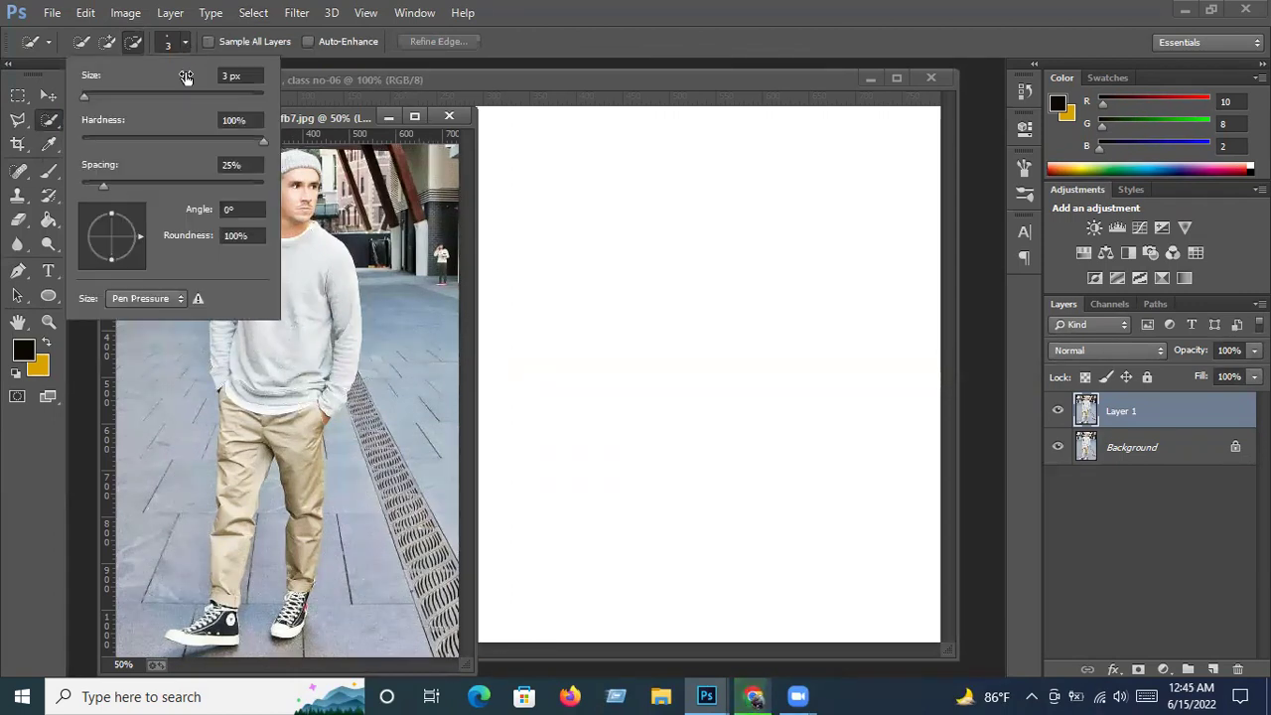
left_click(105, 96)
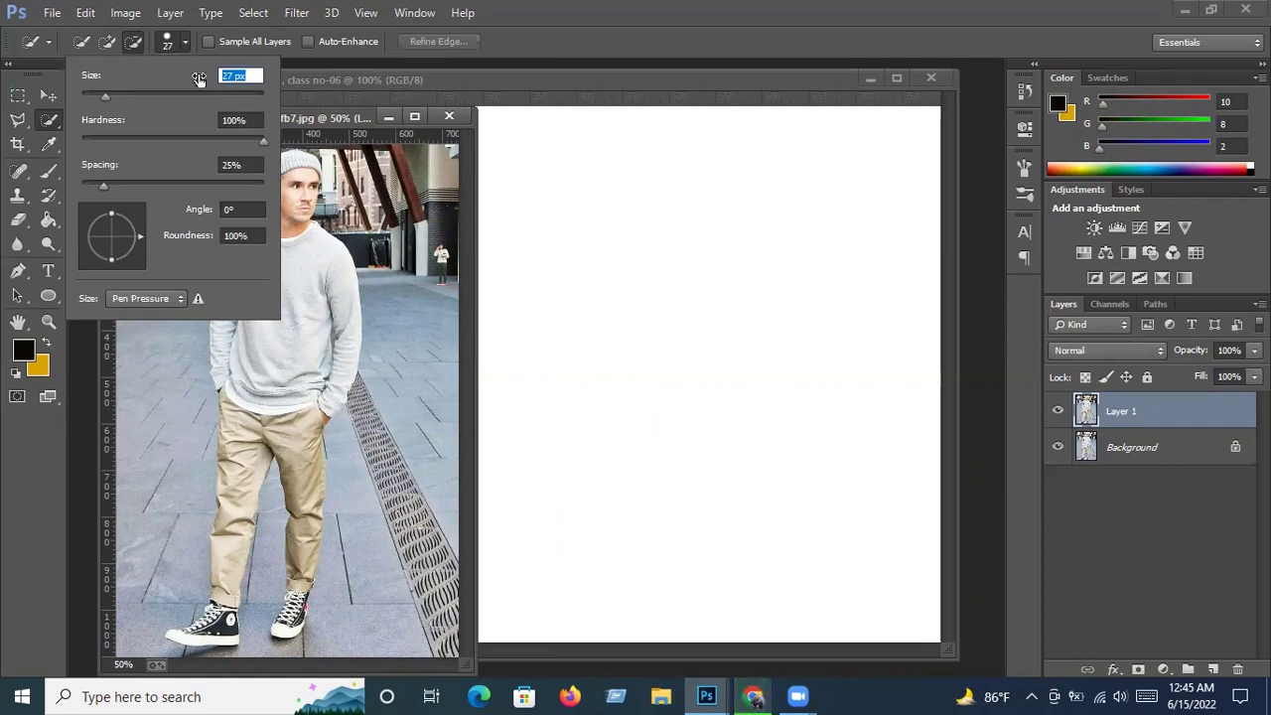
left_click(98, 93)
left_click(181, 41)
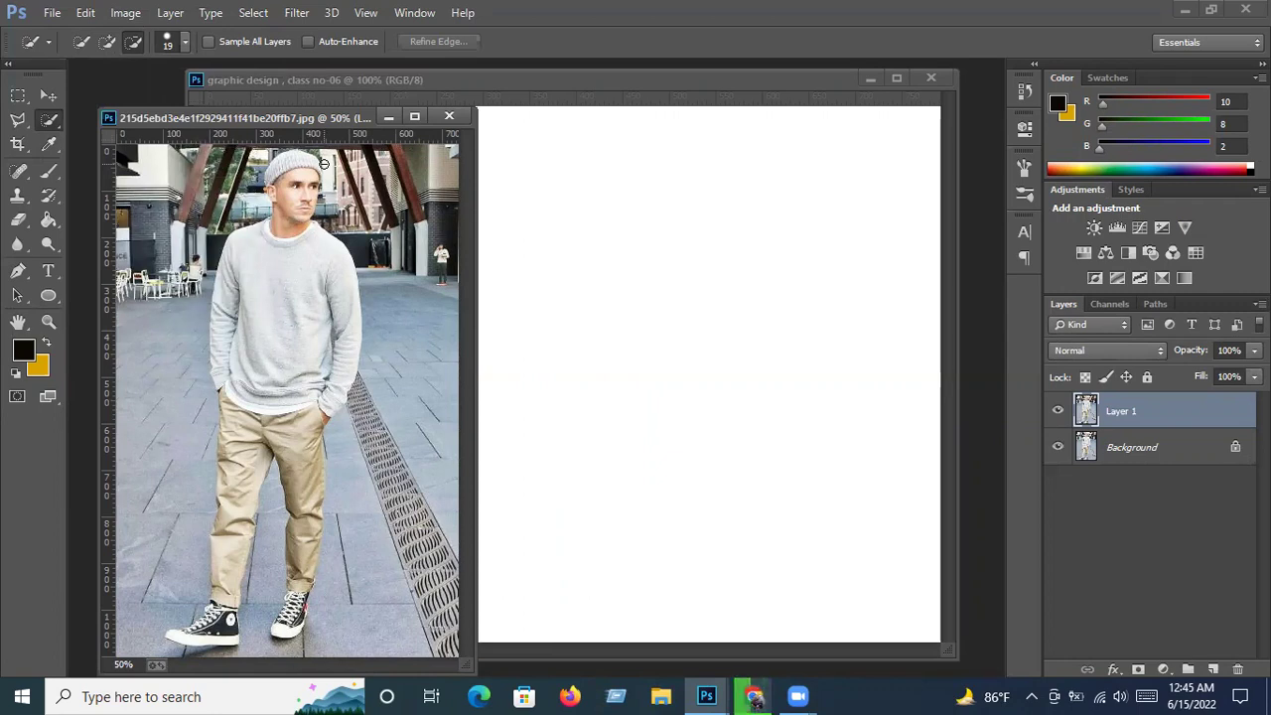
Zoom in on the man and enlarge the selection brush to 24 px.
scroll(337, 179, "up", 1)
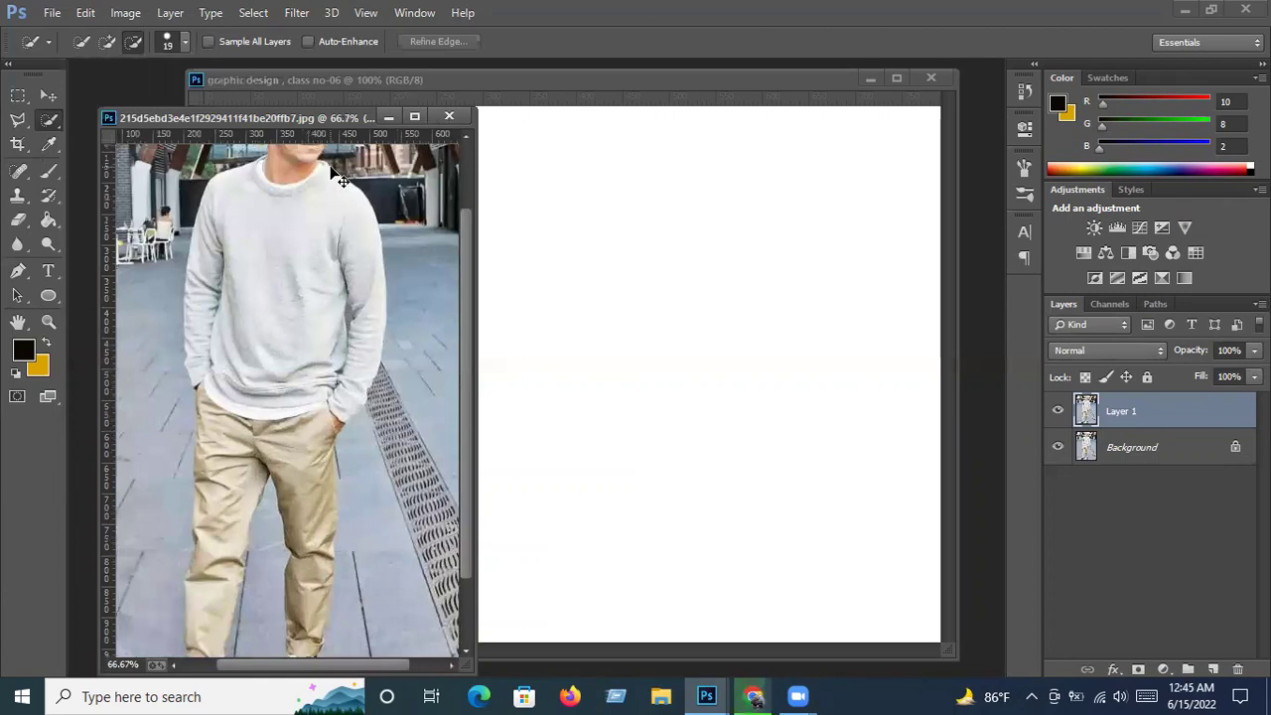
scroll(339, 171, "up", 1)
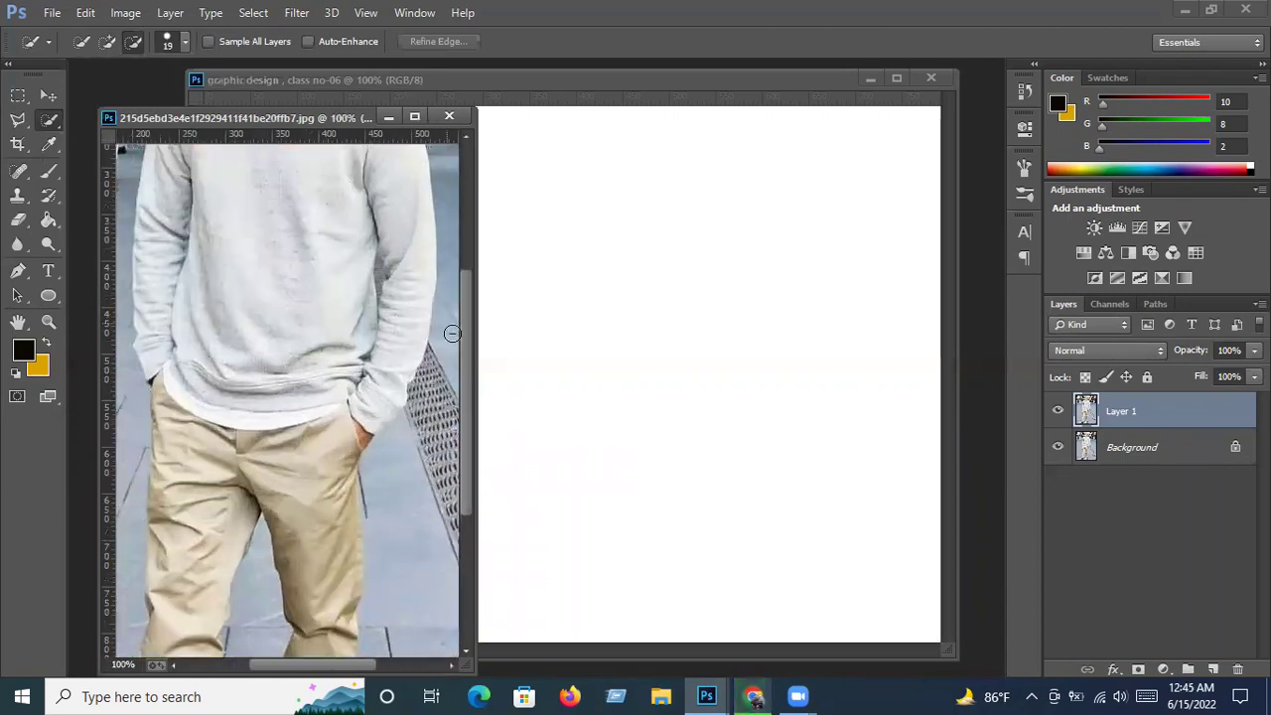
left_click_drag(464, 343, 471, 216)
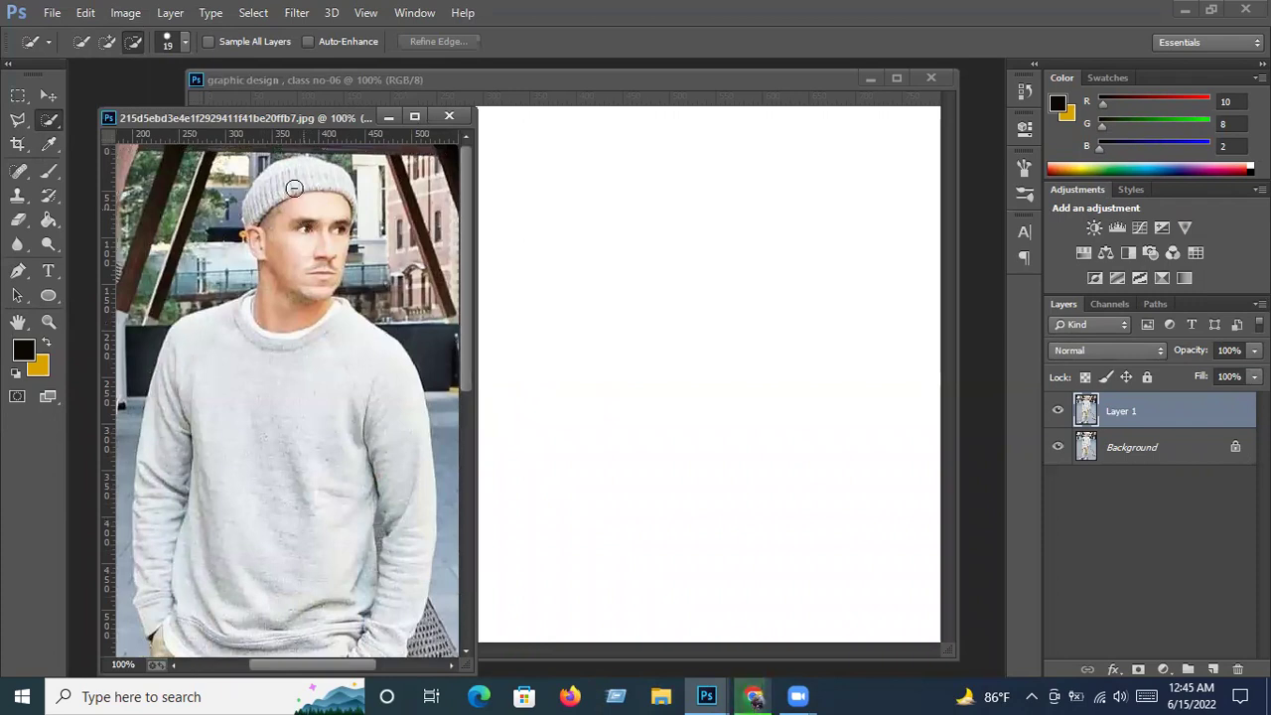
left_click(185, 42)
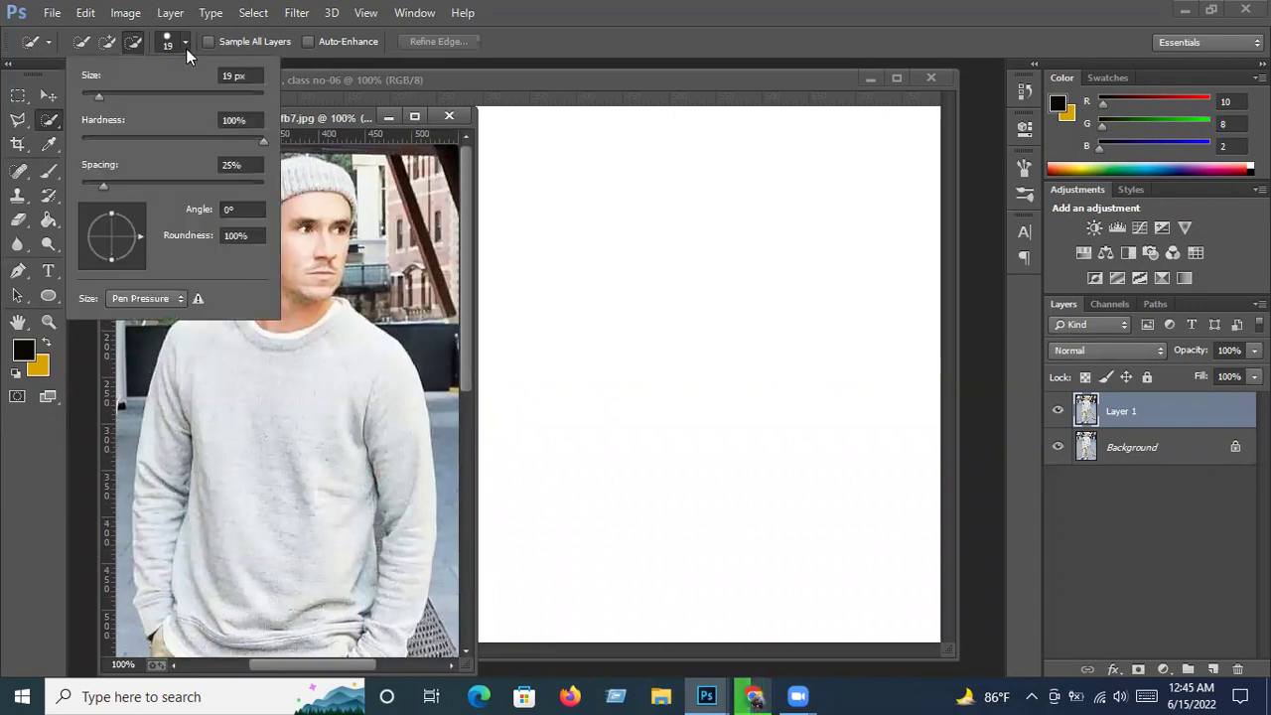
left_click(102, 93)
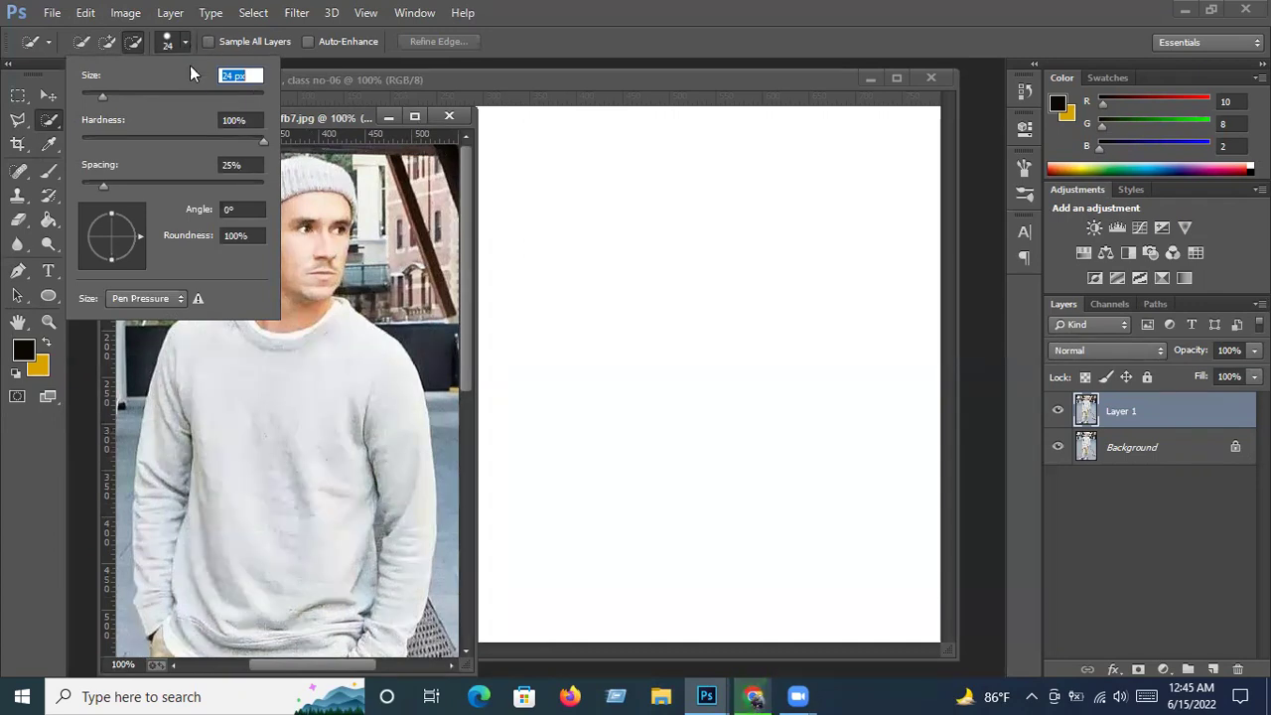
left_click(185, 39)
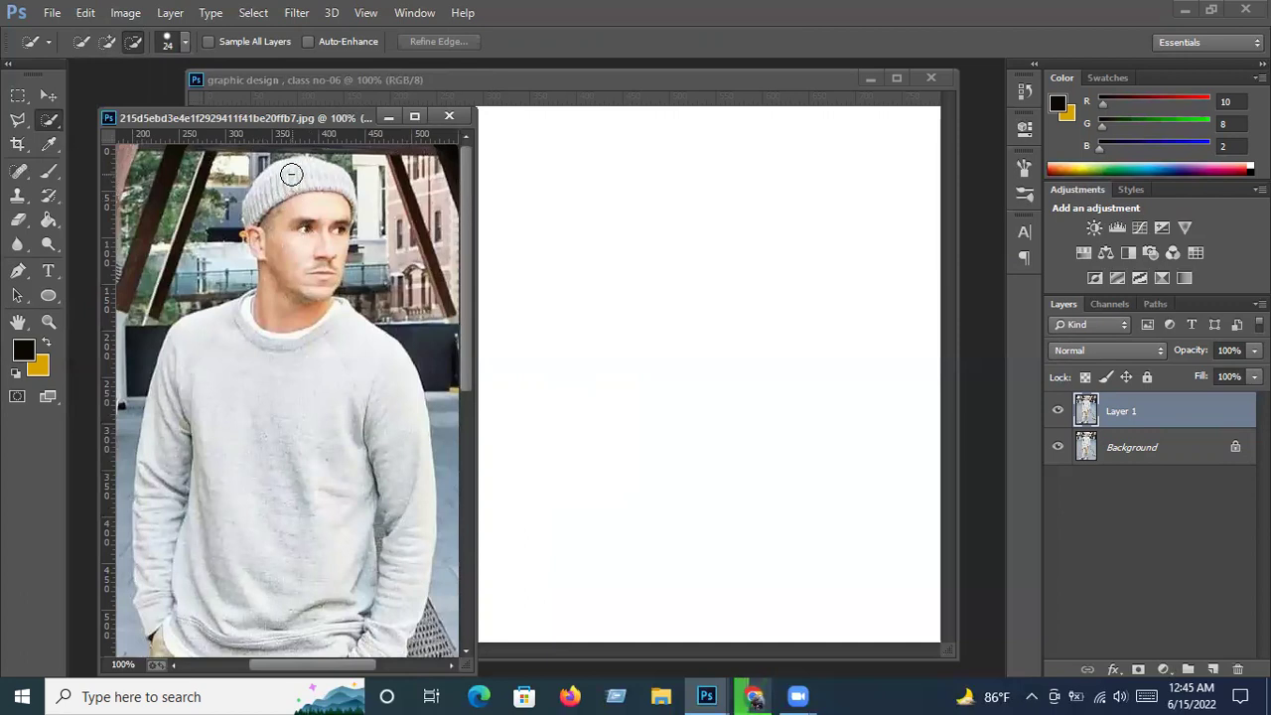
Paint a selection over the man's beanie, then add his face and neck.
left_click_drag(322, 202, 272, 197)
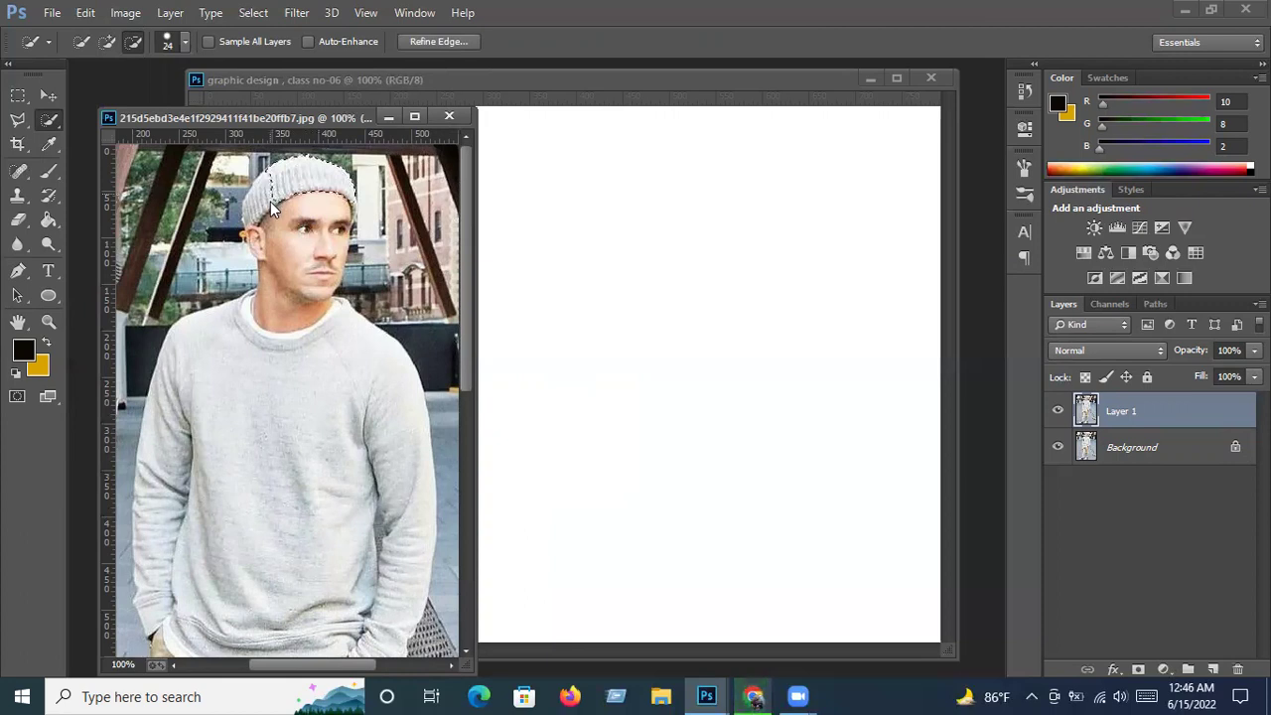
left_click(107, 42)
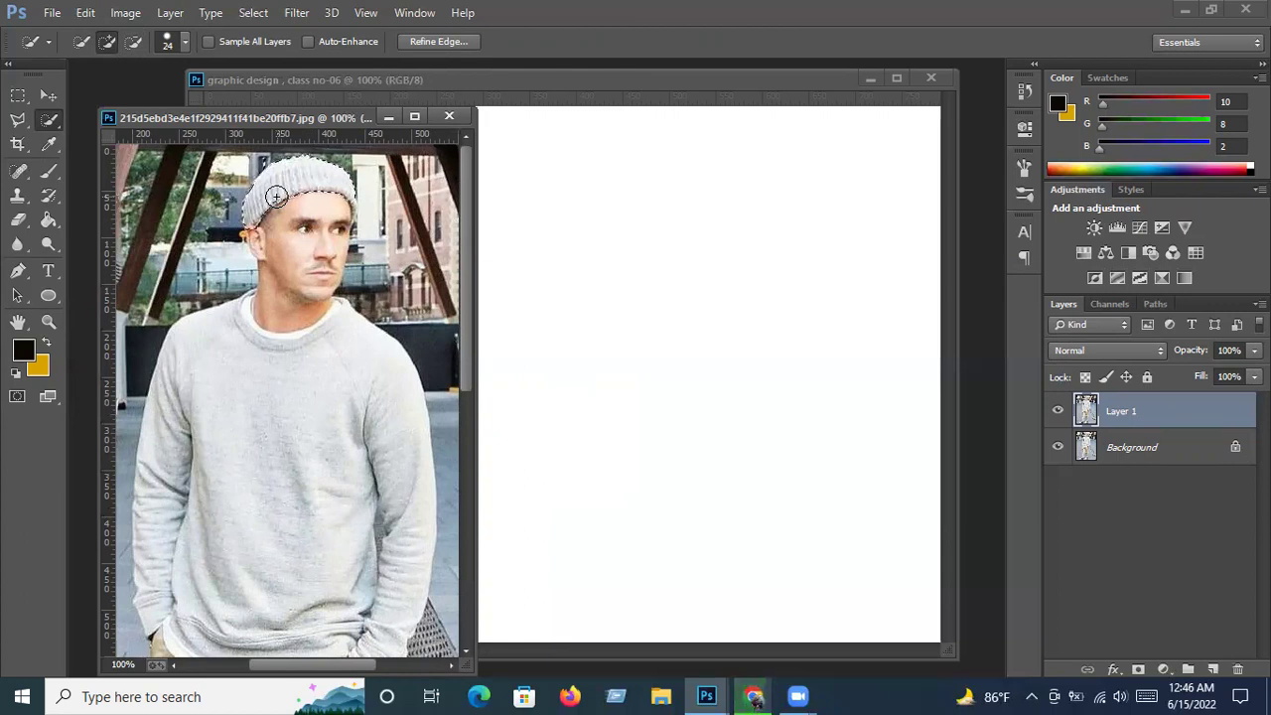
left_click(131, 43)
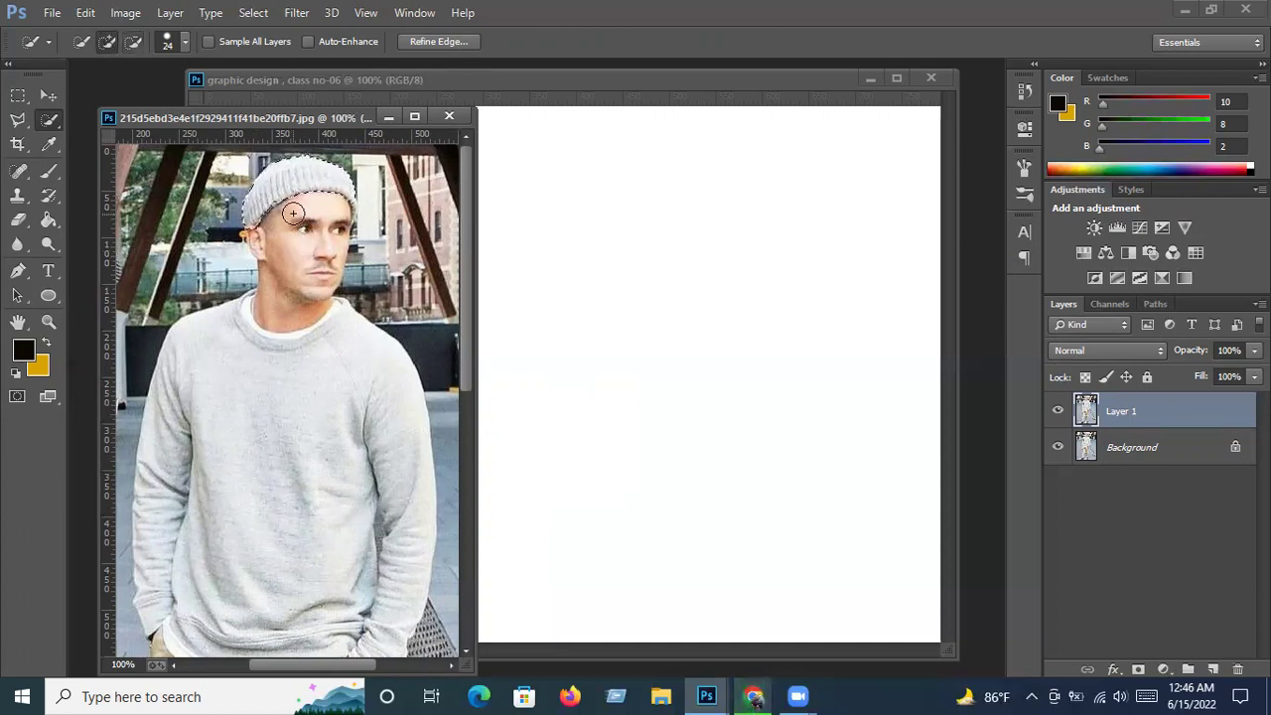
left_click_drag(318, 230, 298, 256)
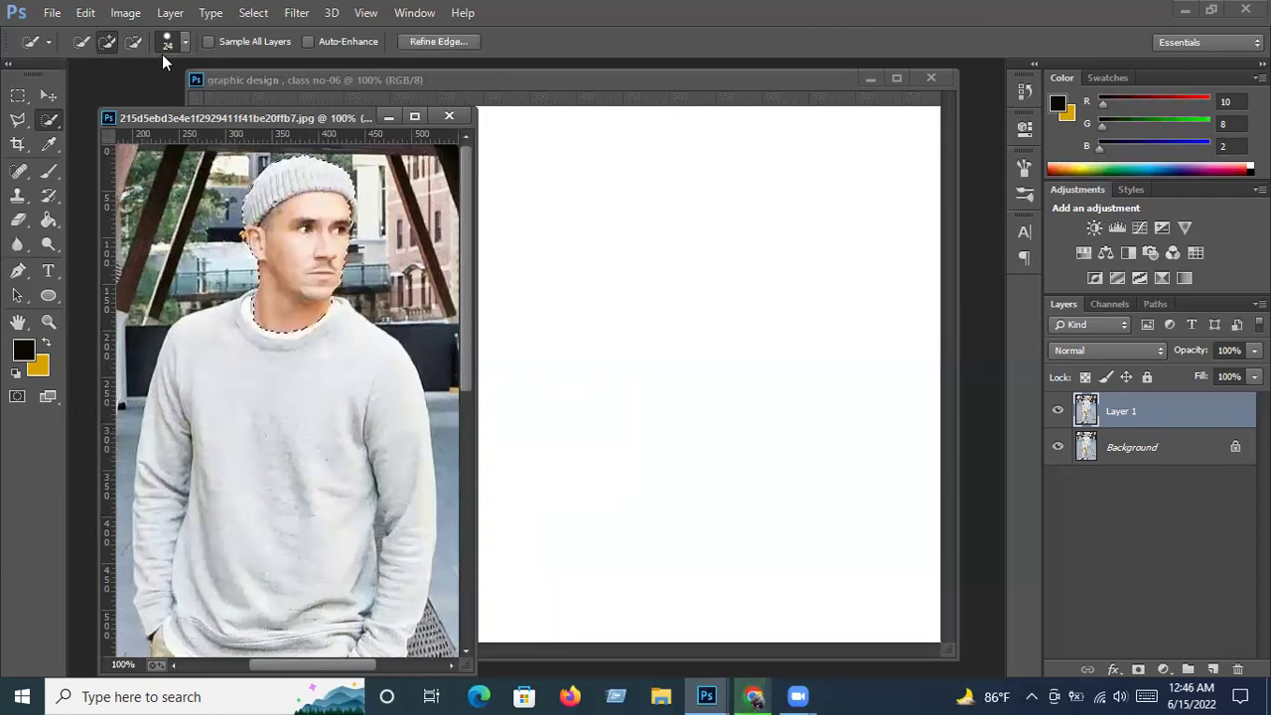
Set the Quick Selection brush to 40 px and extend the selection over the neck and collar.
left_click(187, 40)
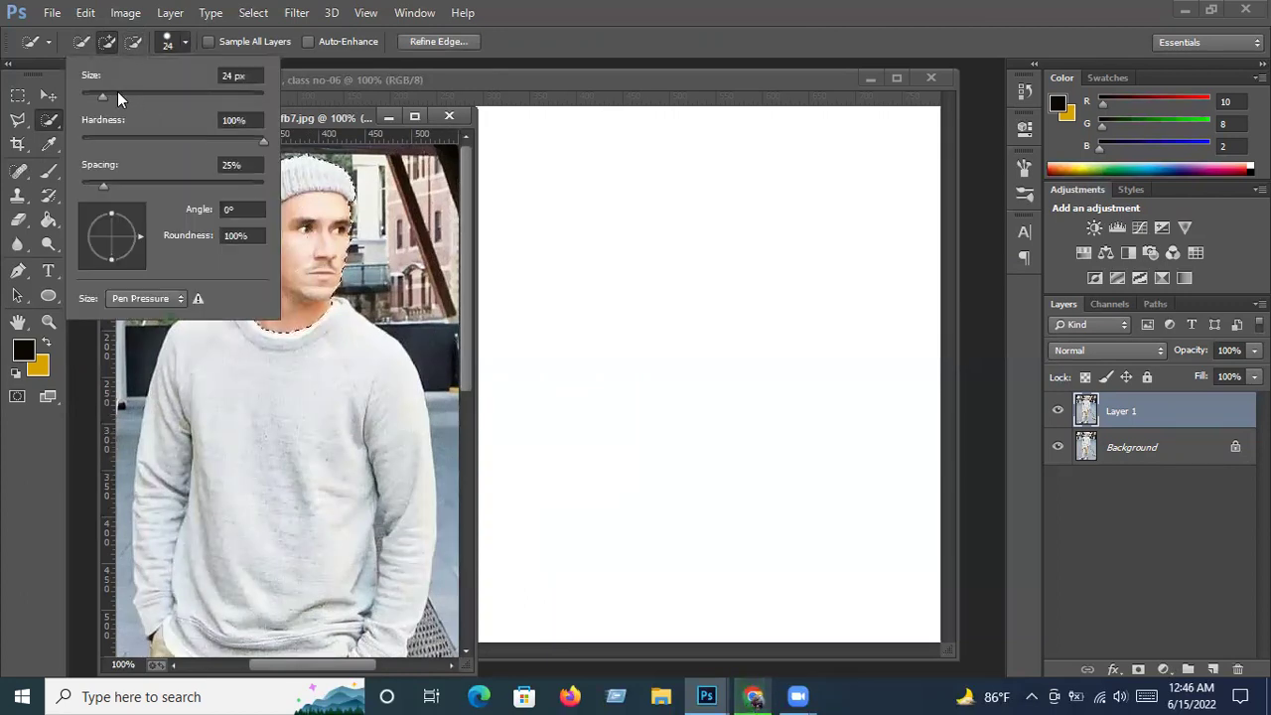
left_click(117, 93)
left_click(190, 43)
mouse_move(321, 380)
left_mouse_down()
mouse_move(310, 353)
mouse_move(347, 380)
mouse_move(318, 454)
mouse_move(250, 455)
mouse_move(227, 417)
mouse_move(238, 410)
mouse_move(198, 451)
left_mouse_up()
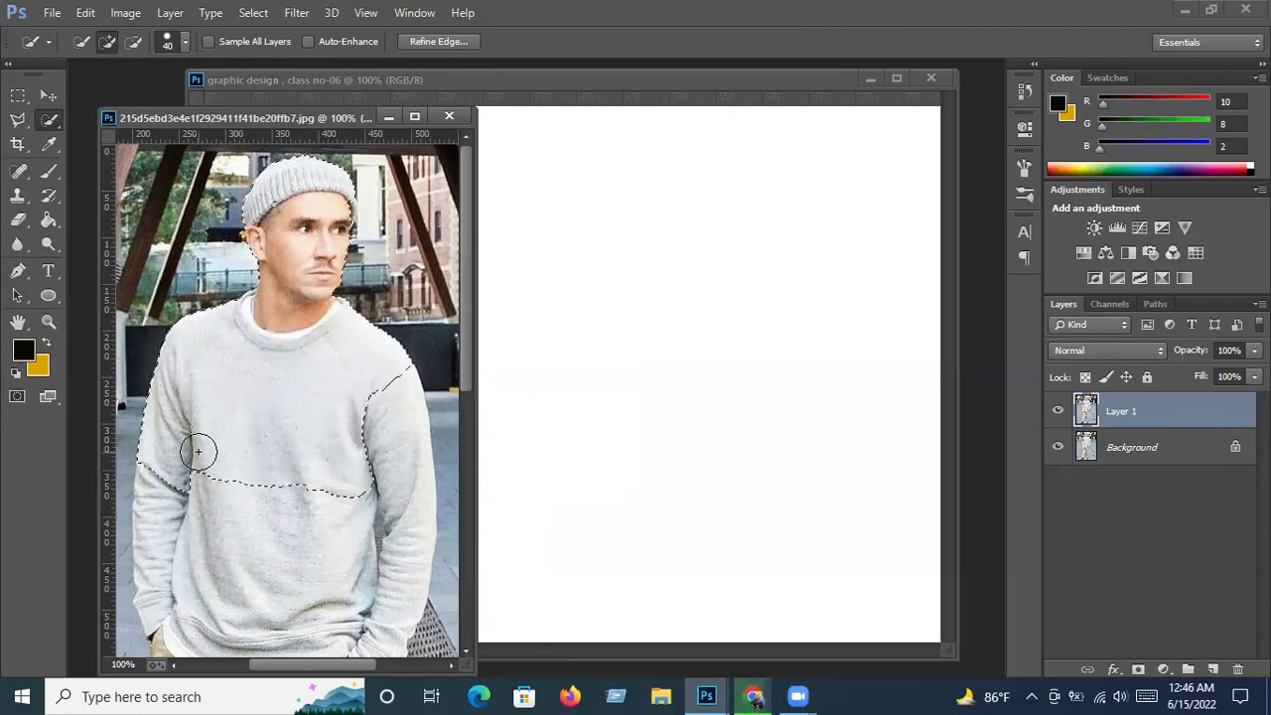
Add the grey sweater, both sleeves and the upper trousers to the selection.
scroll(198, 452, "down", 2)
scroll(197, 451, "down", 3)
scroll(197, 452, "down", 2)
left_click_drag(284, 329, 287, 334)
left_click(403, 307)
mouse_move(392, 335)
left_mouse_down()
mouse_move(383, 397)
mouse_move(298, 466)
left_mouse_up()
scroll(270, 534, "down", 3)
mouse_move(227, 431)
left_mouse_down()
mouse_move(166, 295)
mouse_move(148, 397)
left_mouse_up()
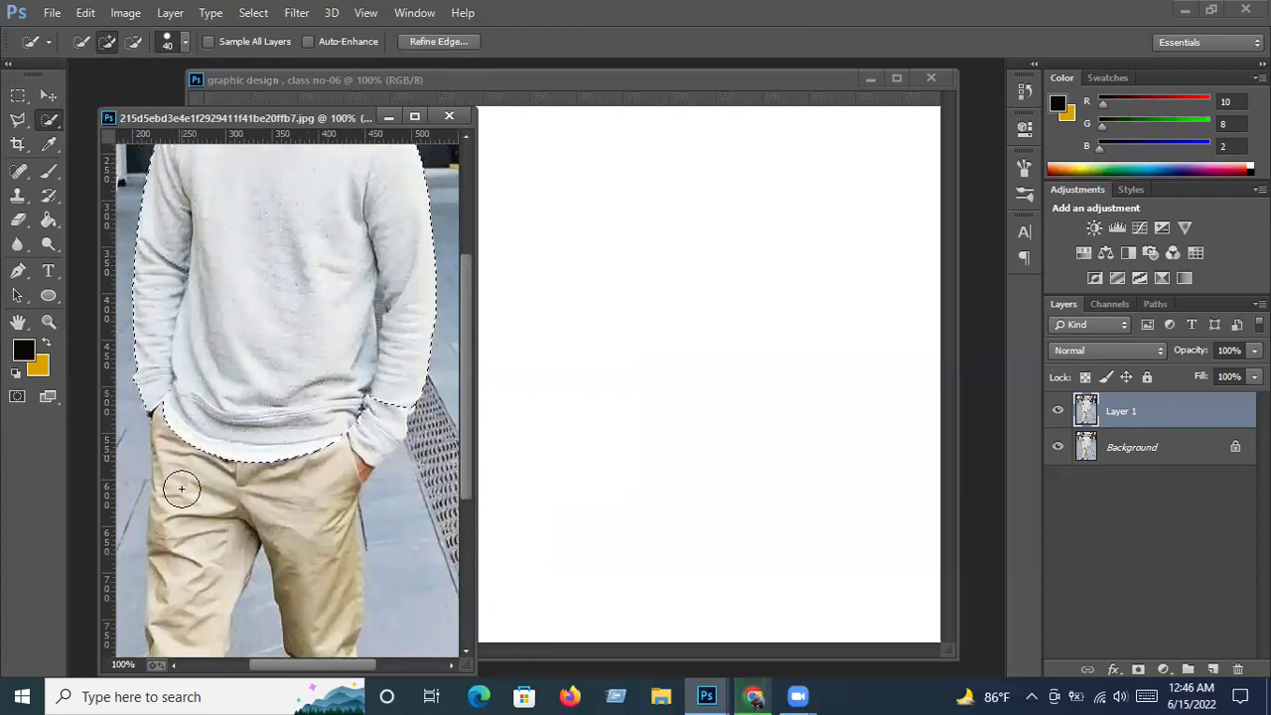
left_click_drag(185, 490, 183, 486)
scroll(198, 463, "down", 5)
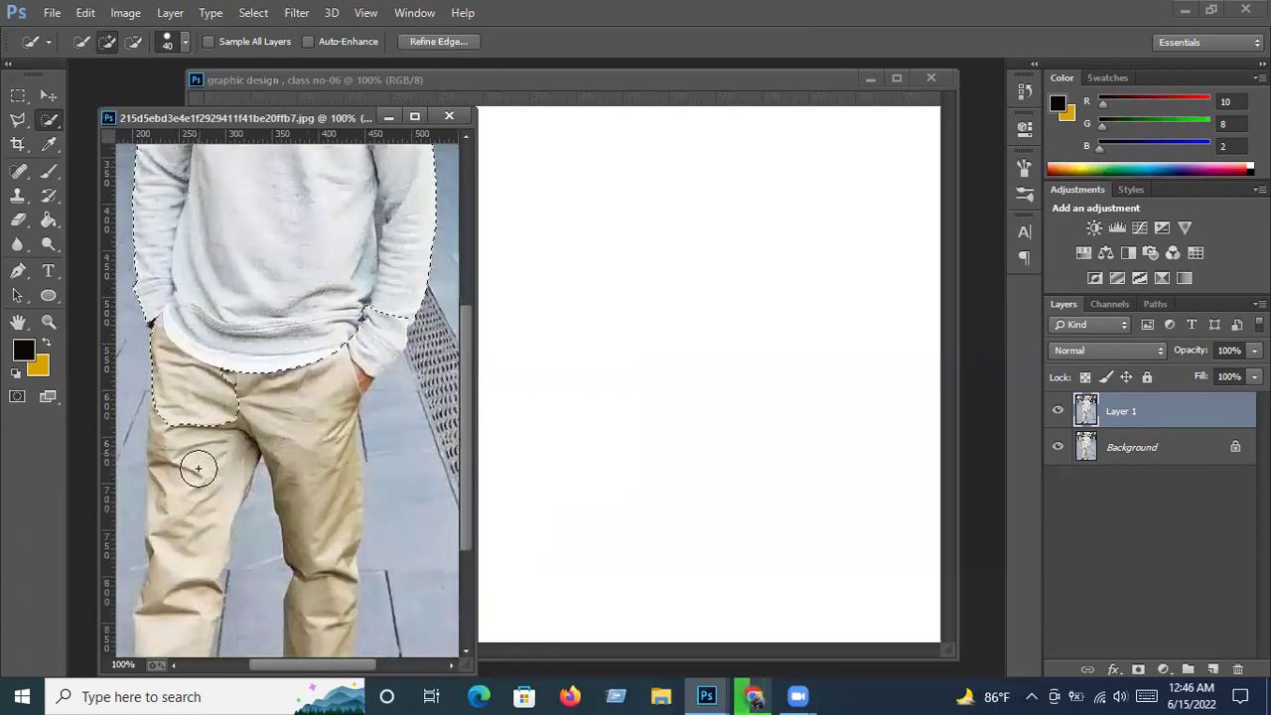
left_click_drag(275, 360, 328, 504)
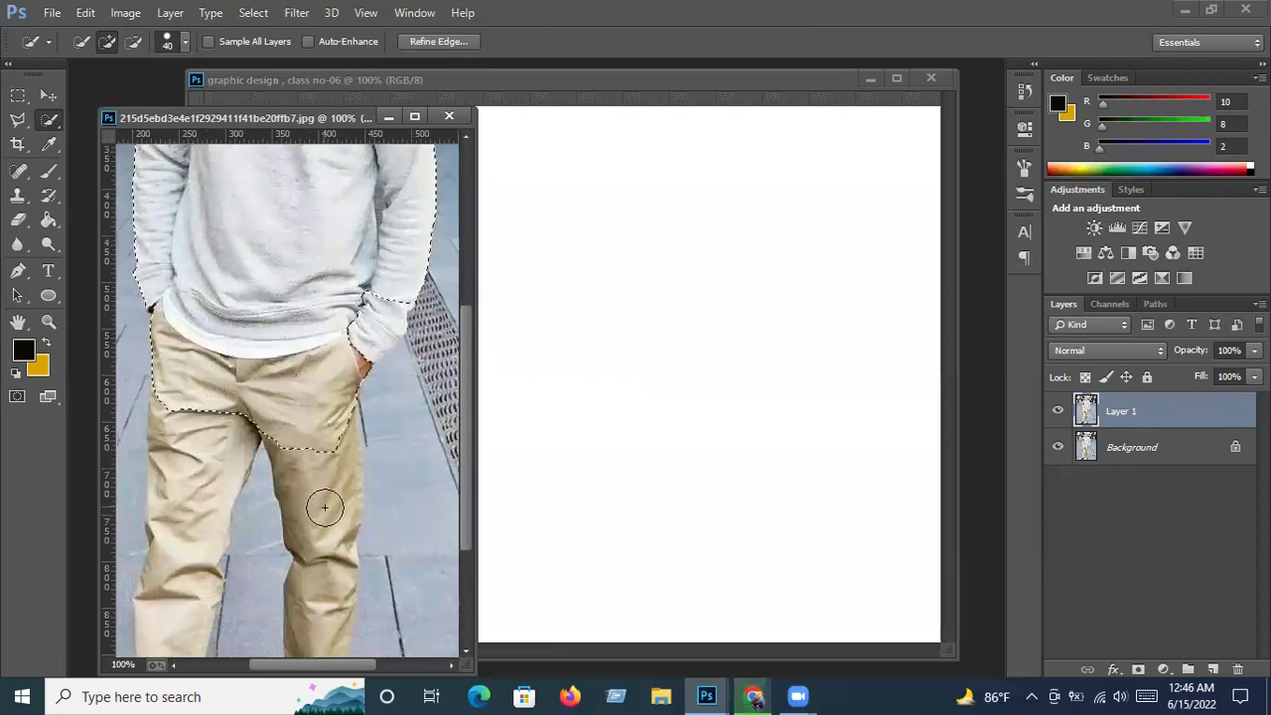
Extend the selection down both beige trouser legs and over the shoes.
scroll(329, 509, "down", 2)
scroll(327, 447, "down", 5)
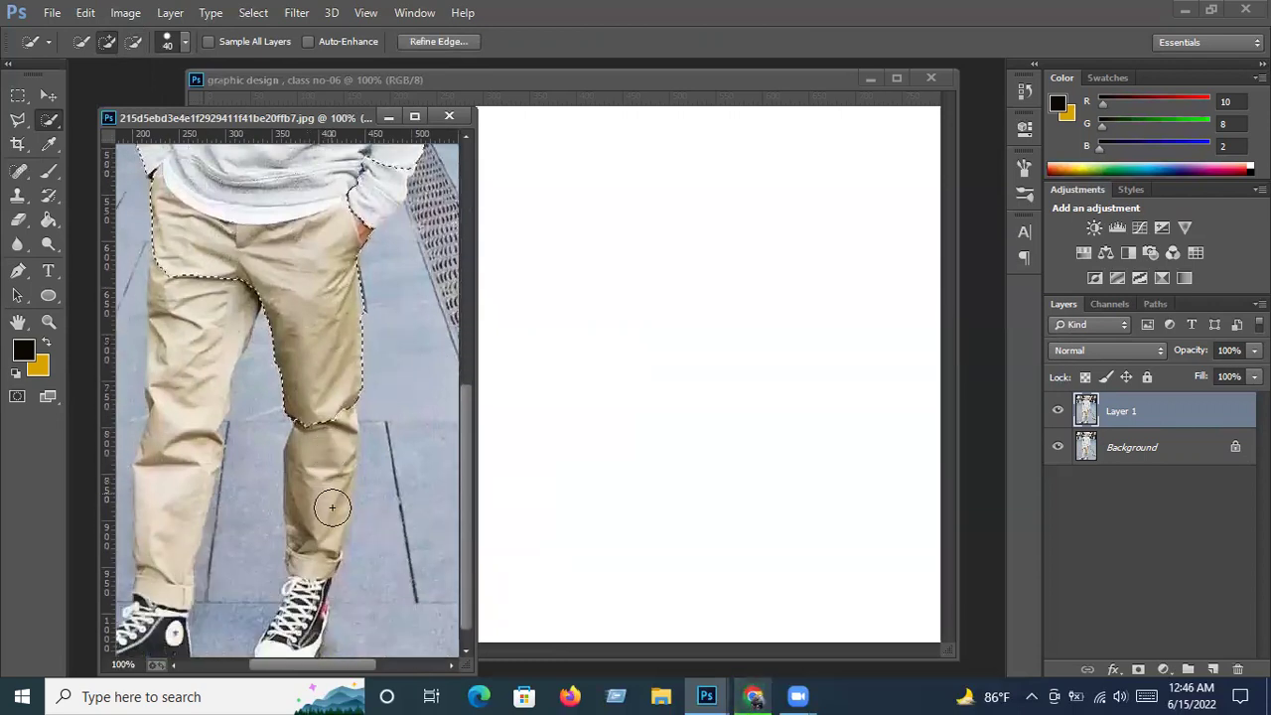
left_click_drag(326, 451, 323, 456)
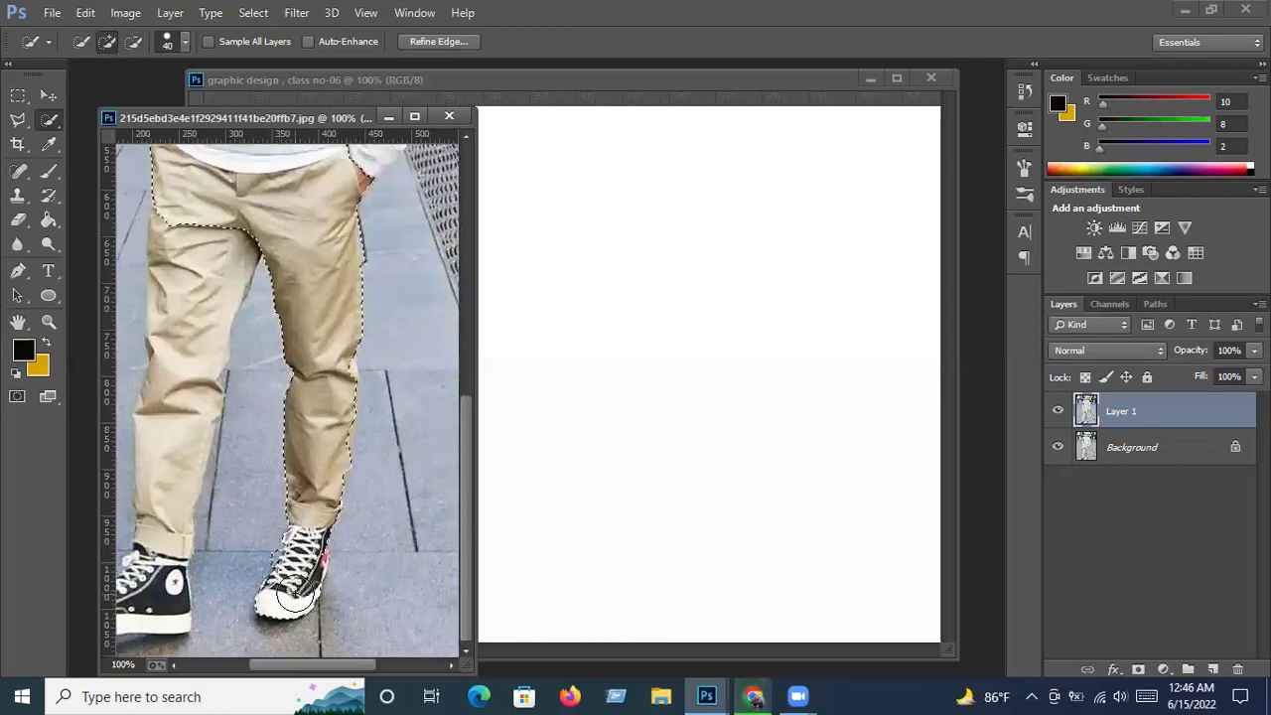
left_click_drag(318, 557, 319, 566)
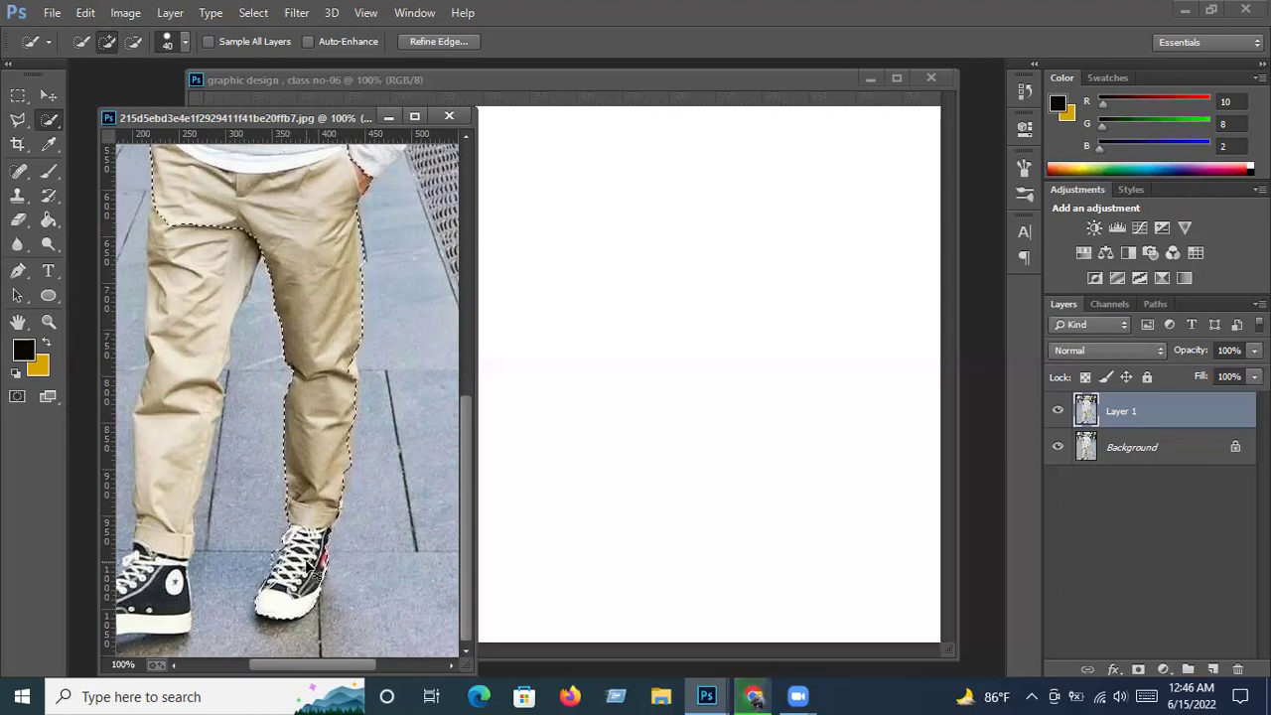
left_click(198, 248)
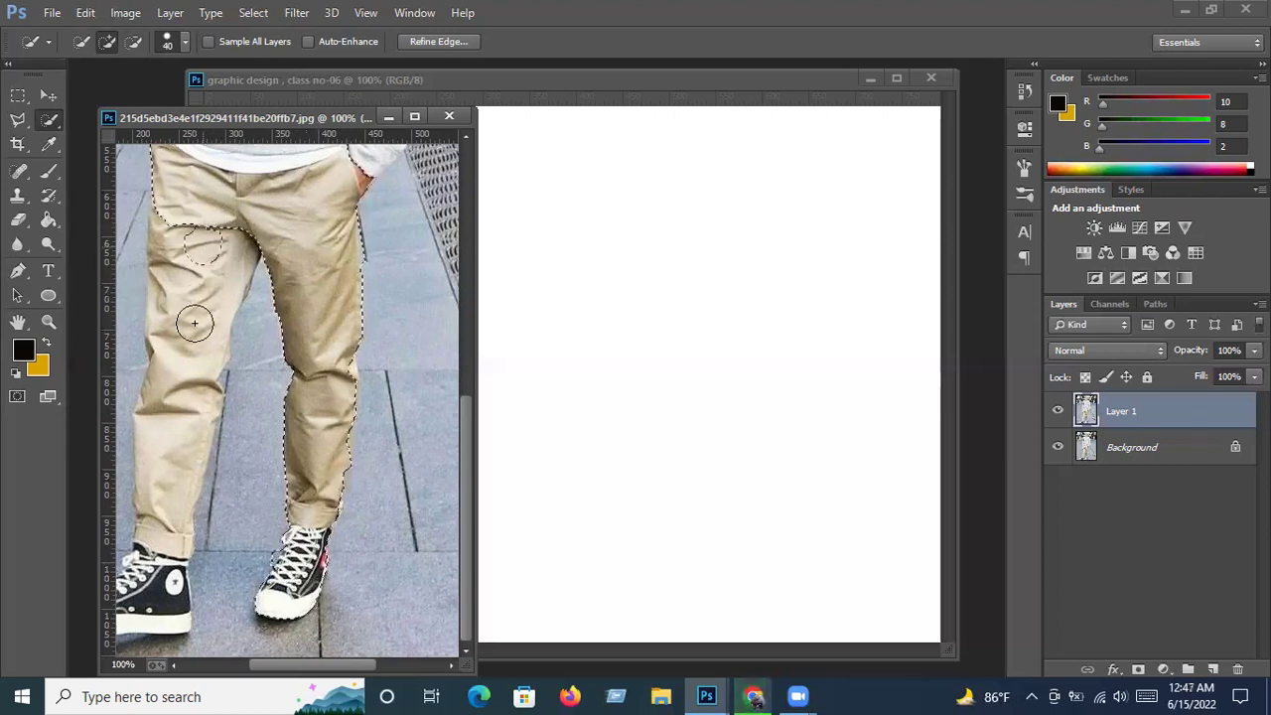
mouse_move(195, 256)
left_mouse_down()
mouse_move(189, 382)
mouse_move(159, 417)
mouse_move(148, 505)
mouse_move(159, 544)
left_mouse_up()
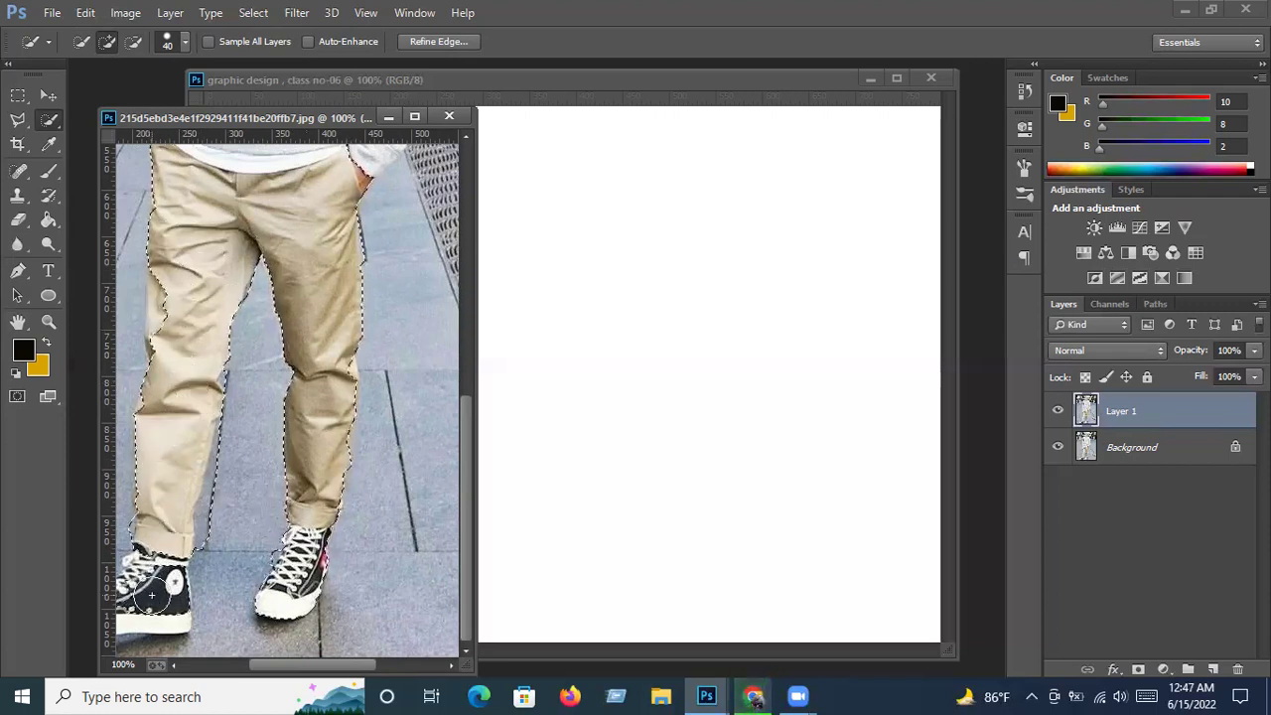
left_click_drag(331, 664, 303, 664)
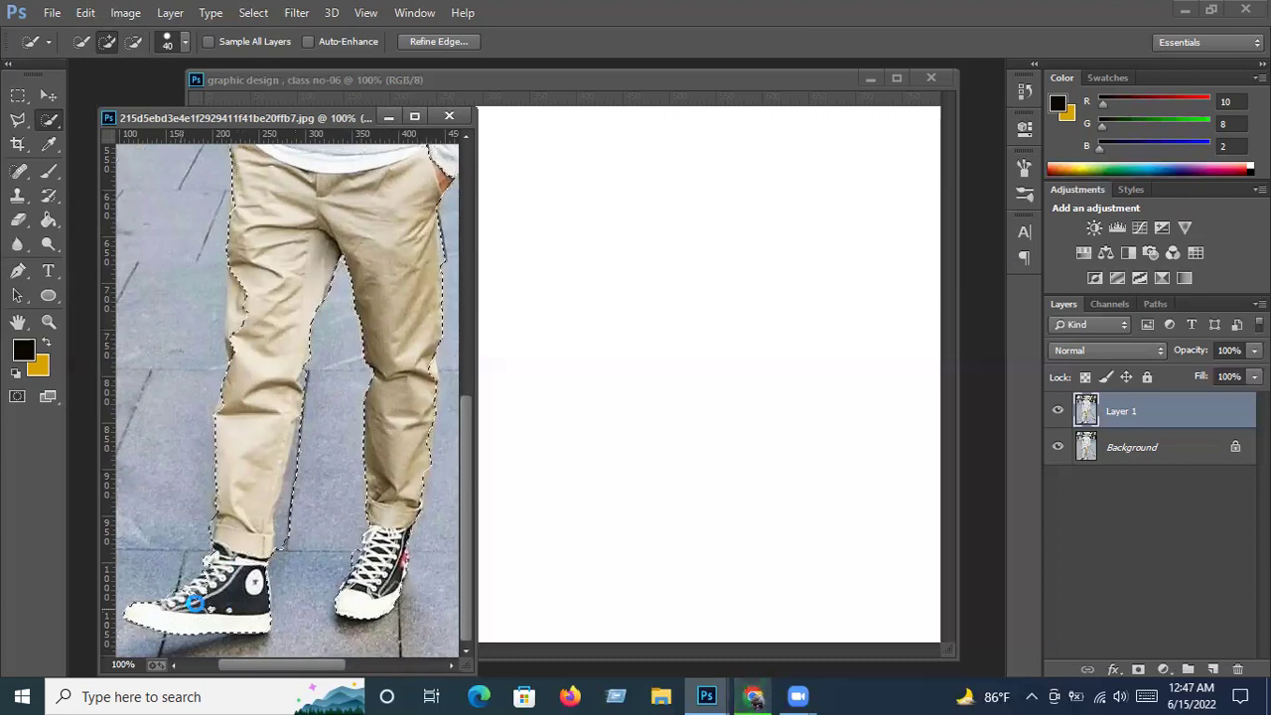
scroll(221, 581, "up", 2)
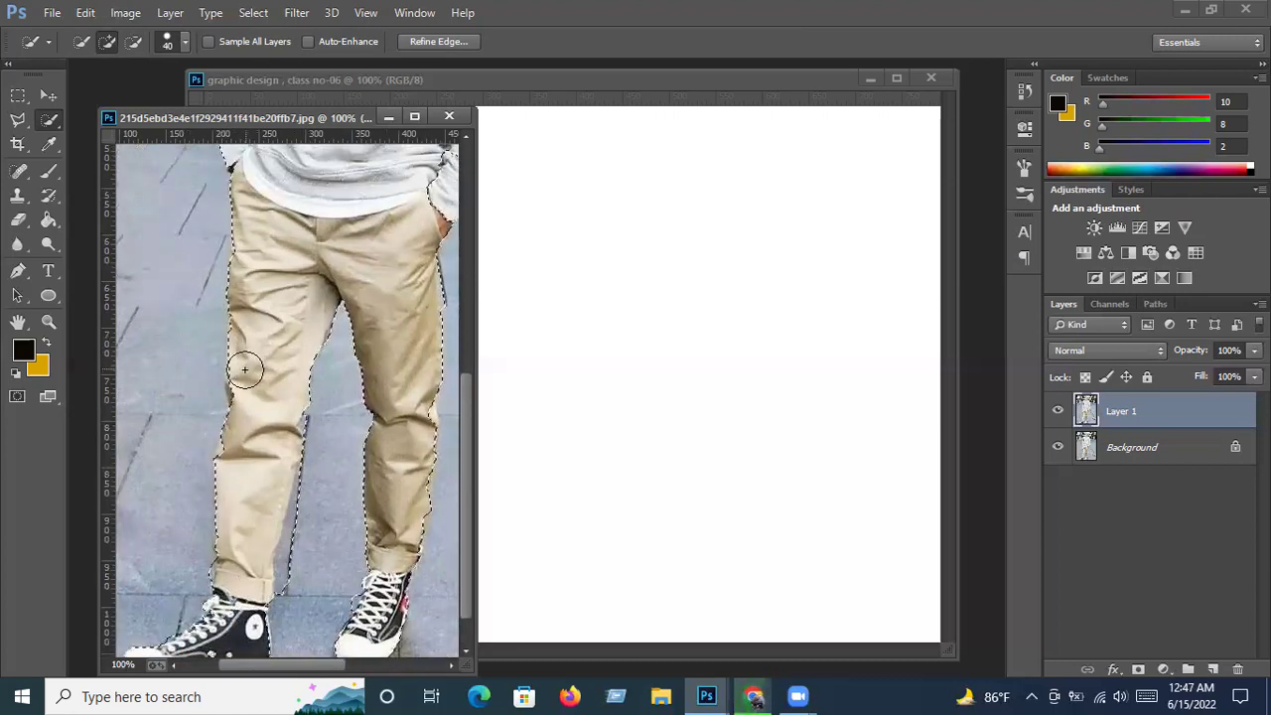
Shrink the brush to 18 px and zoom to 200% on the lower trousers.
left_click(185, 41)
left_click_drag(110, 95, 97, 95)
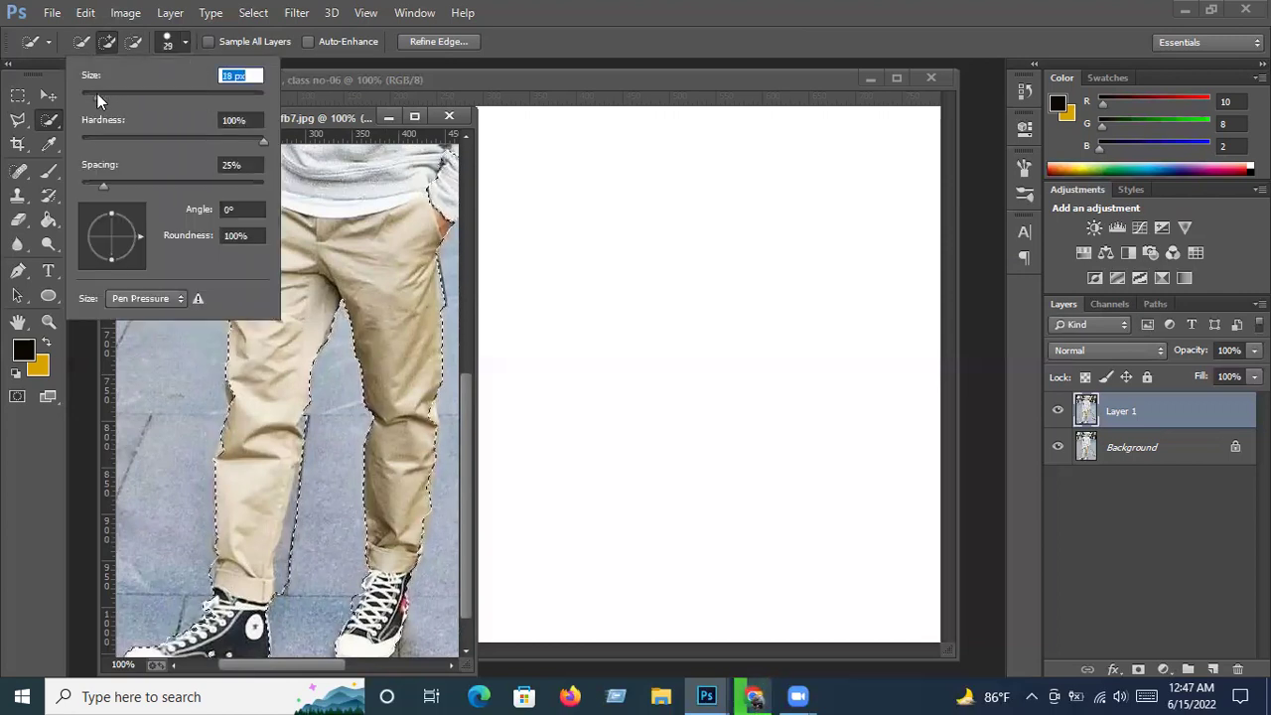
left_click(184, 44)
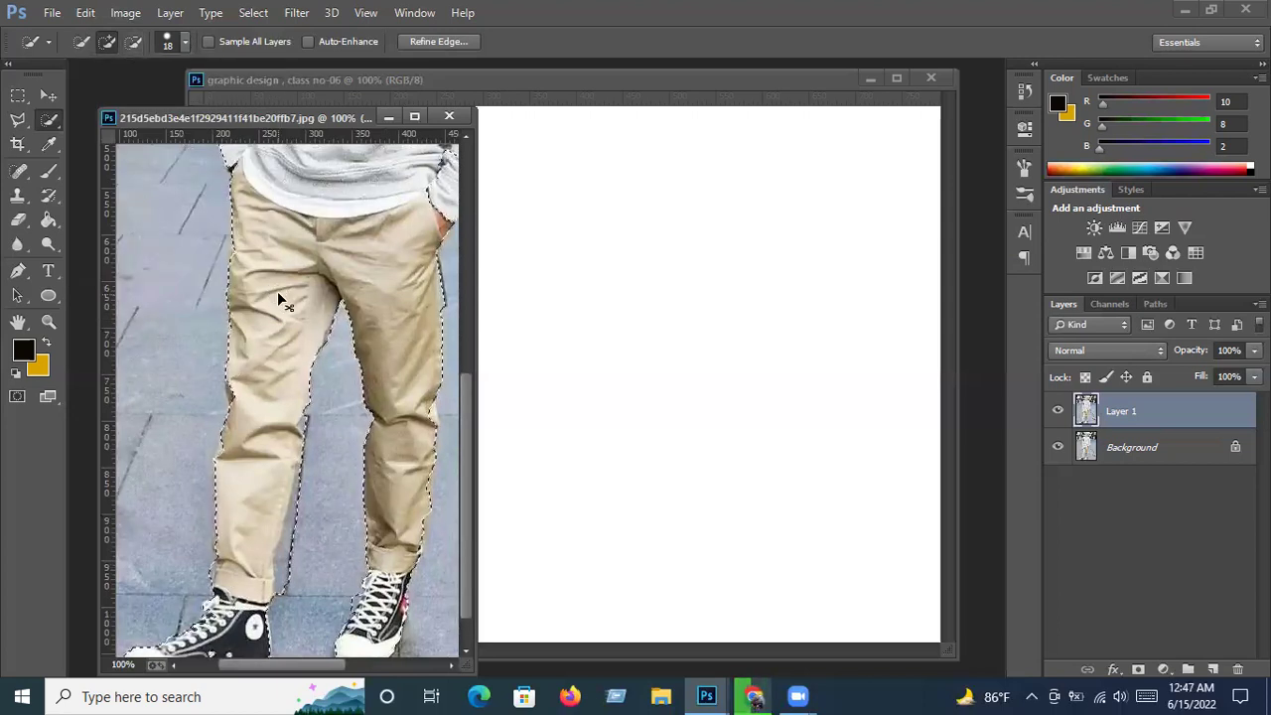
key("ctrl+plus")
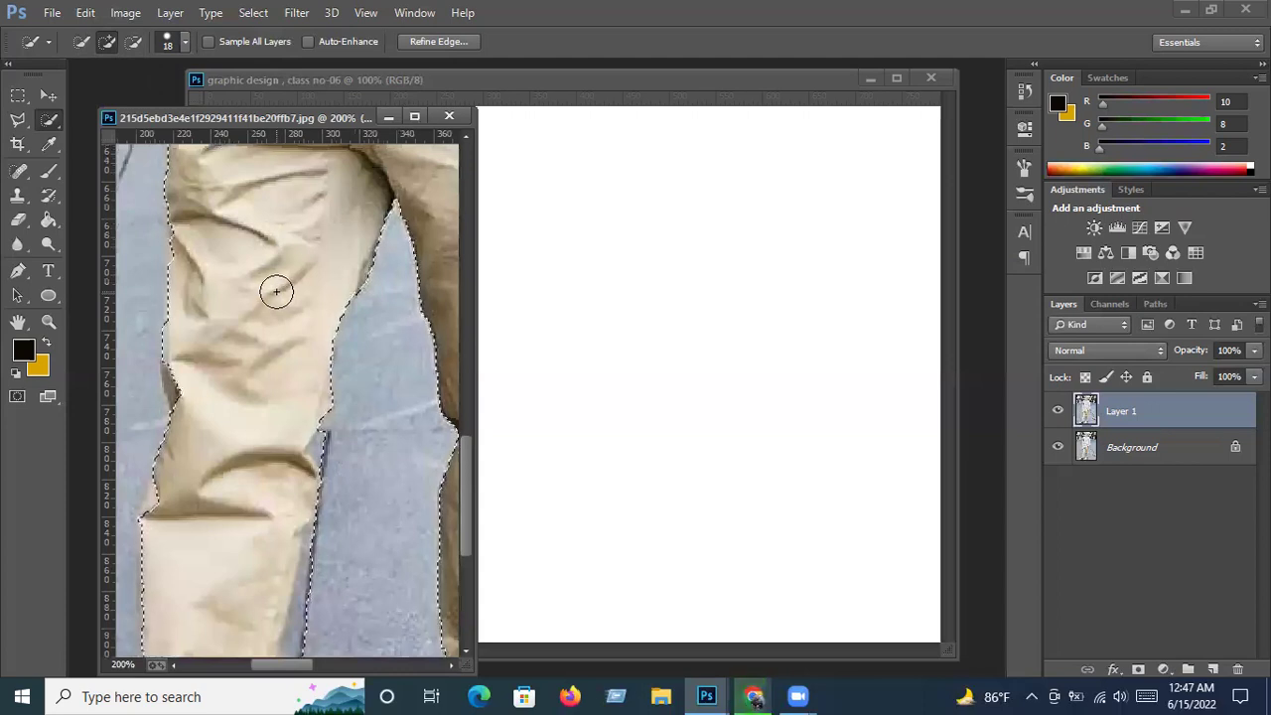
scroll(273, 308, "down", 2)
scroll(251, 339, "down", 1)
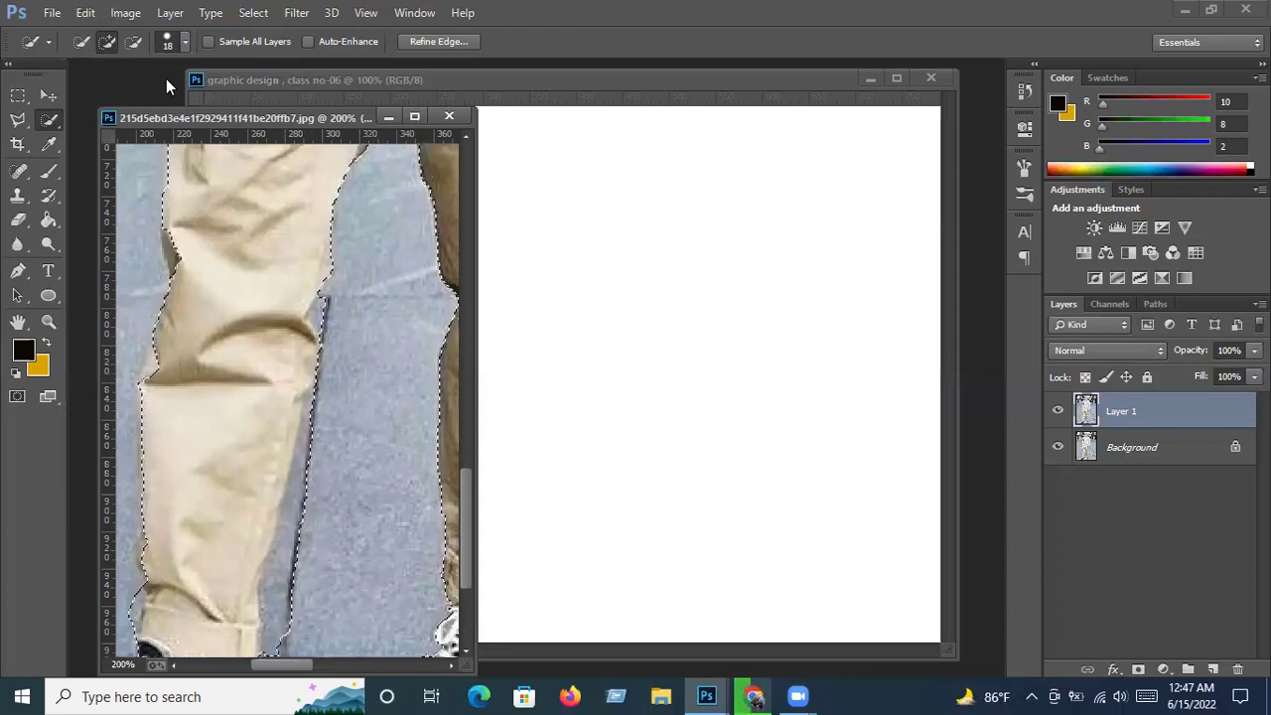
Subtract the pavement beside the lower trouser leg so the selection hugs its edge.
left_click(136, 45)
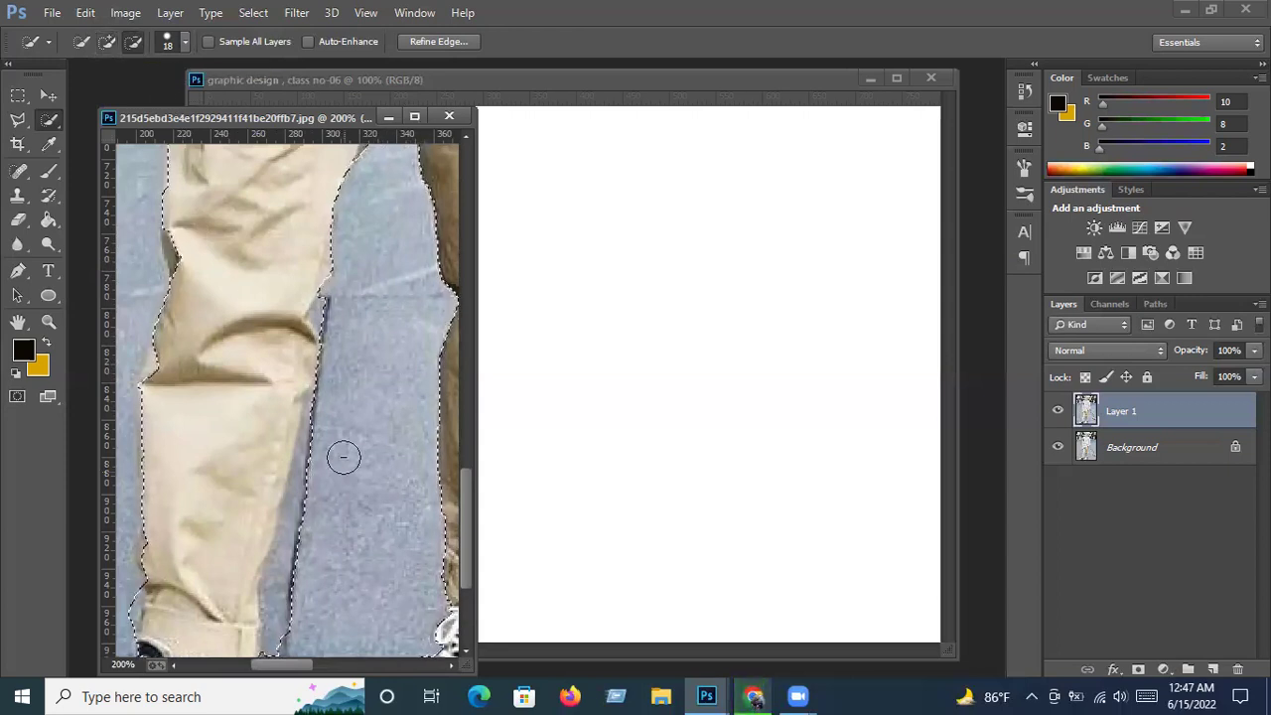
left_click_drag(328, 314, 331, 336)
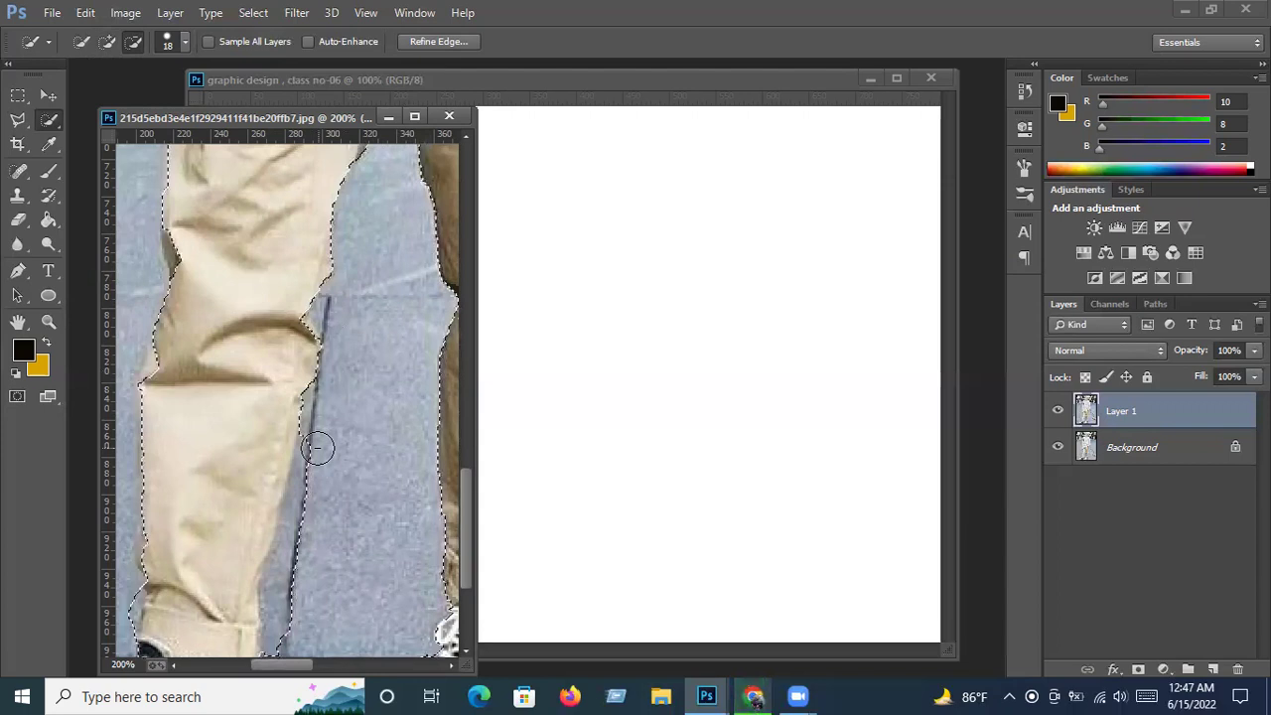
scroll(316, 475, "down", 2)
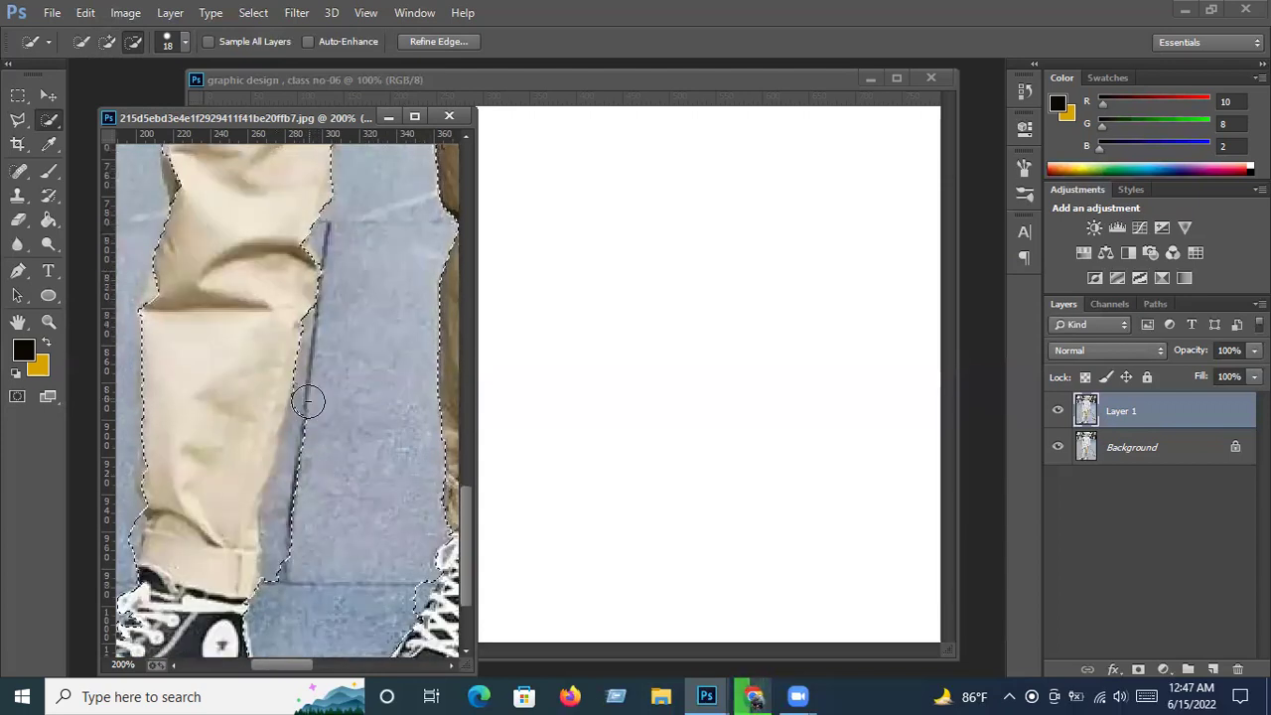
left_click_drag(293, 477, 293, 552)
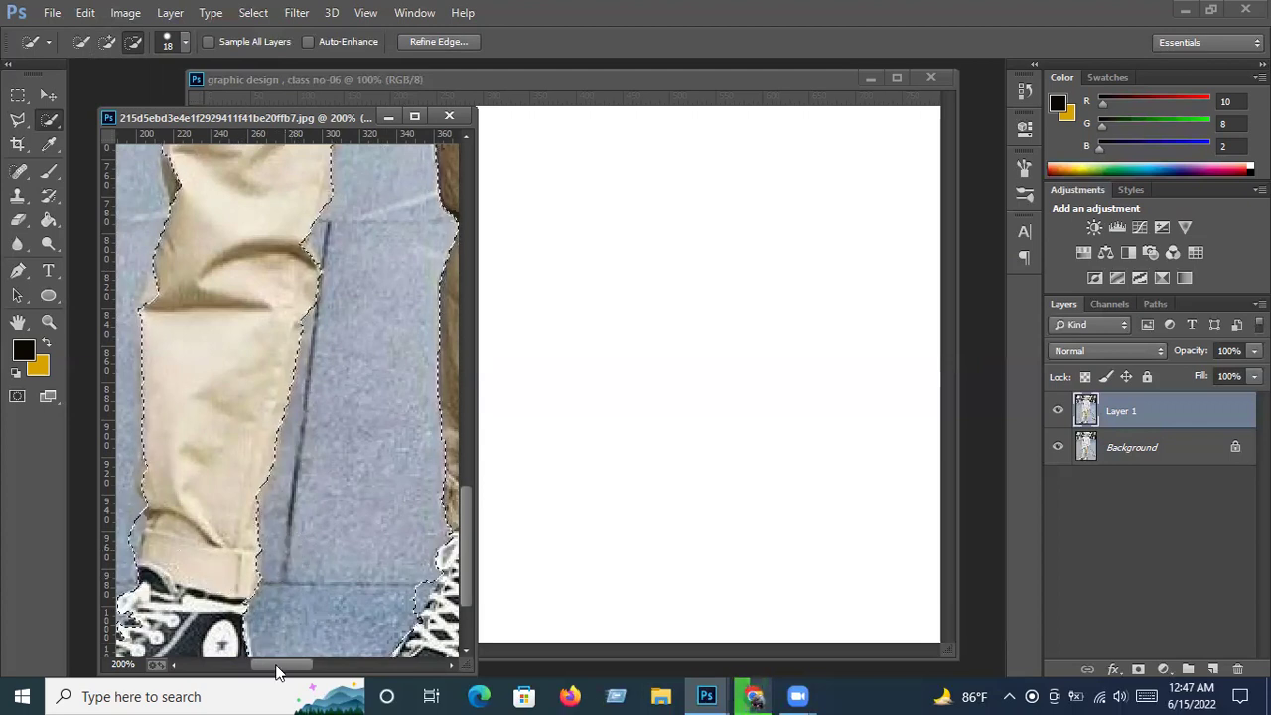
Refine the selection around the trouser legs, toggling between Add and Subtract modes.
scroll(256, 640, "left", 1)
scroll(248, 631, "left", 1)
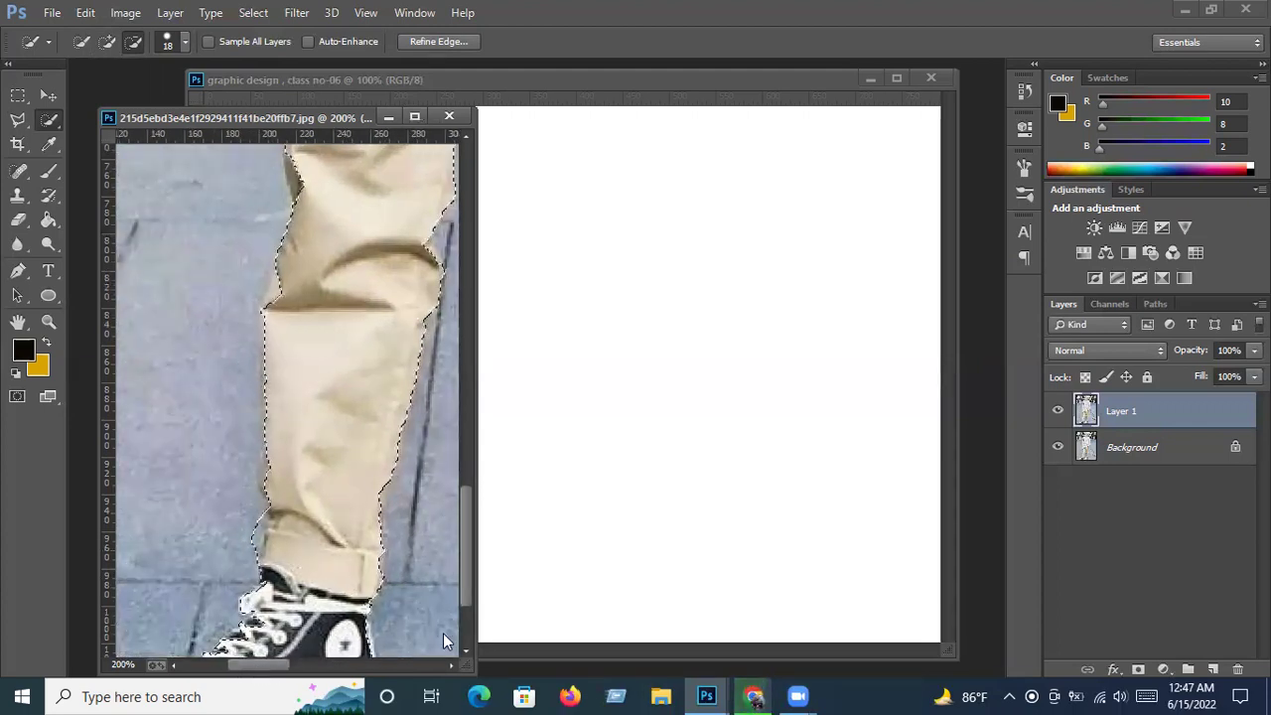
scroll(288, 630, "down", 1)
scroll(290, 634, "down", 1)
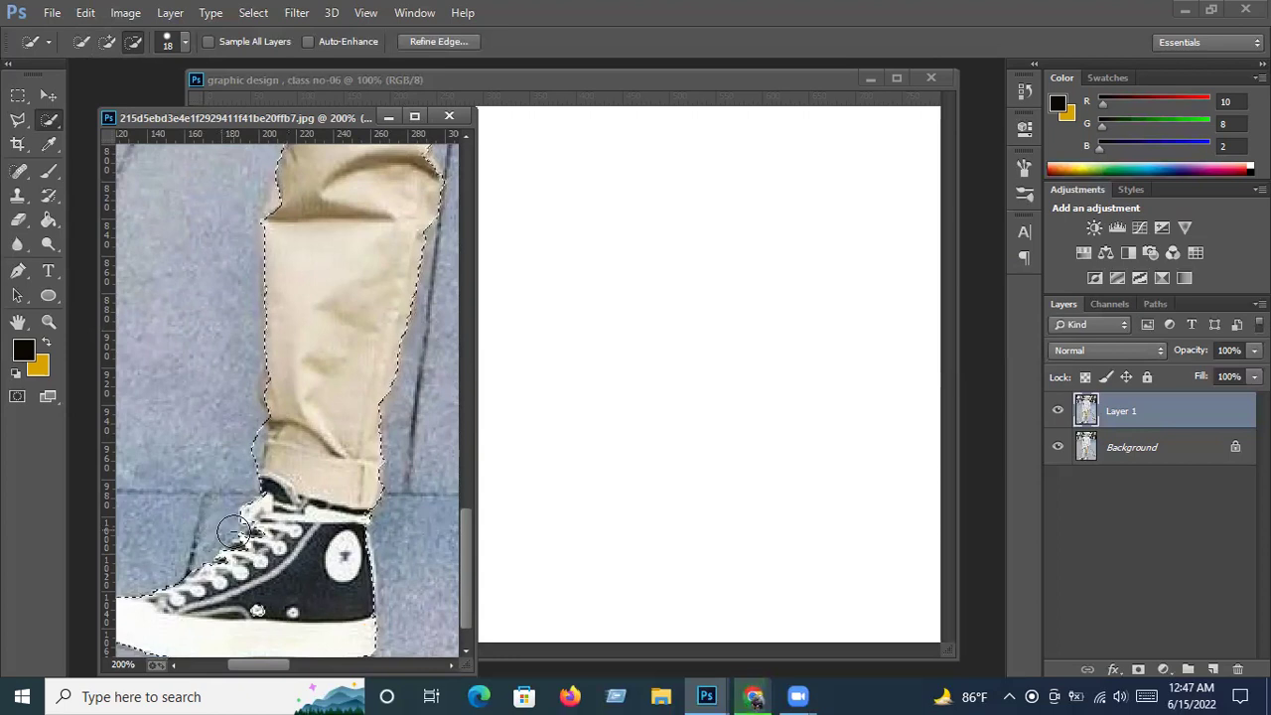
left_click(113, 43)
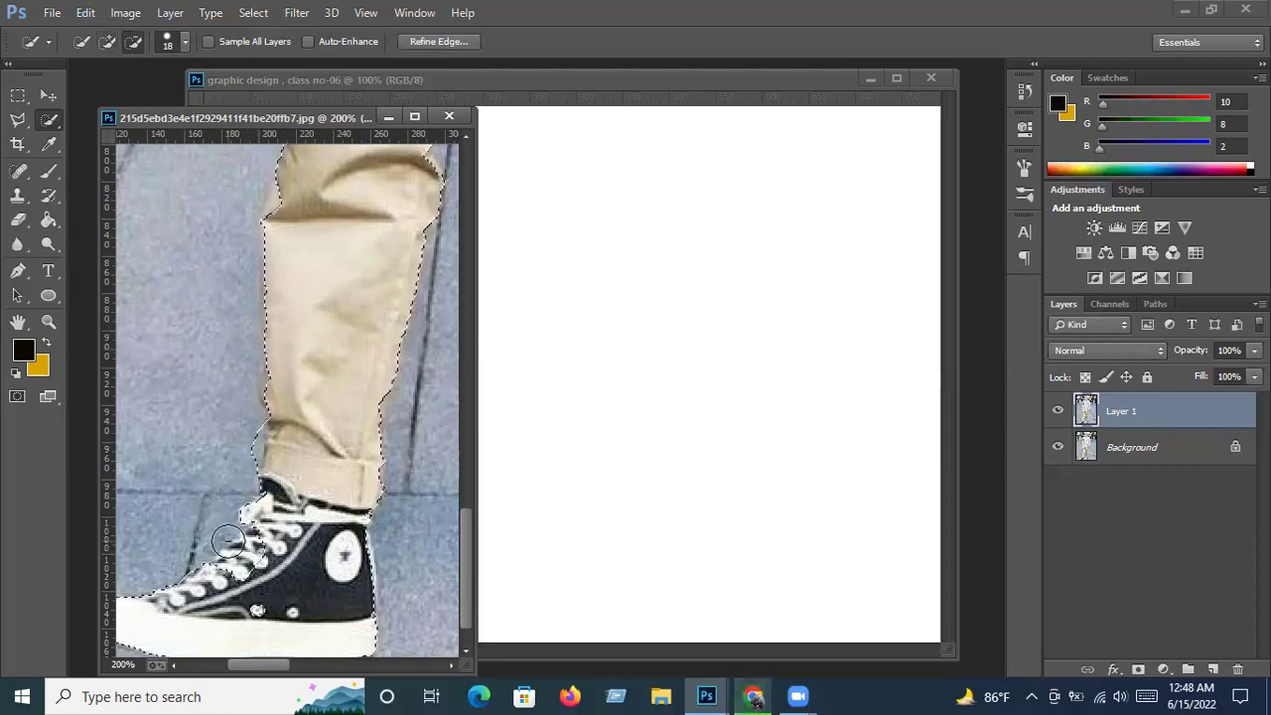
left_click(107, 42)
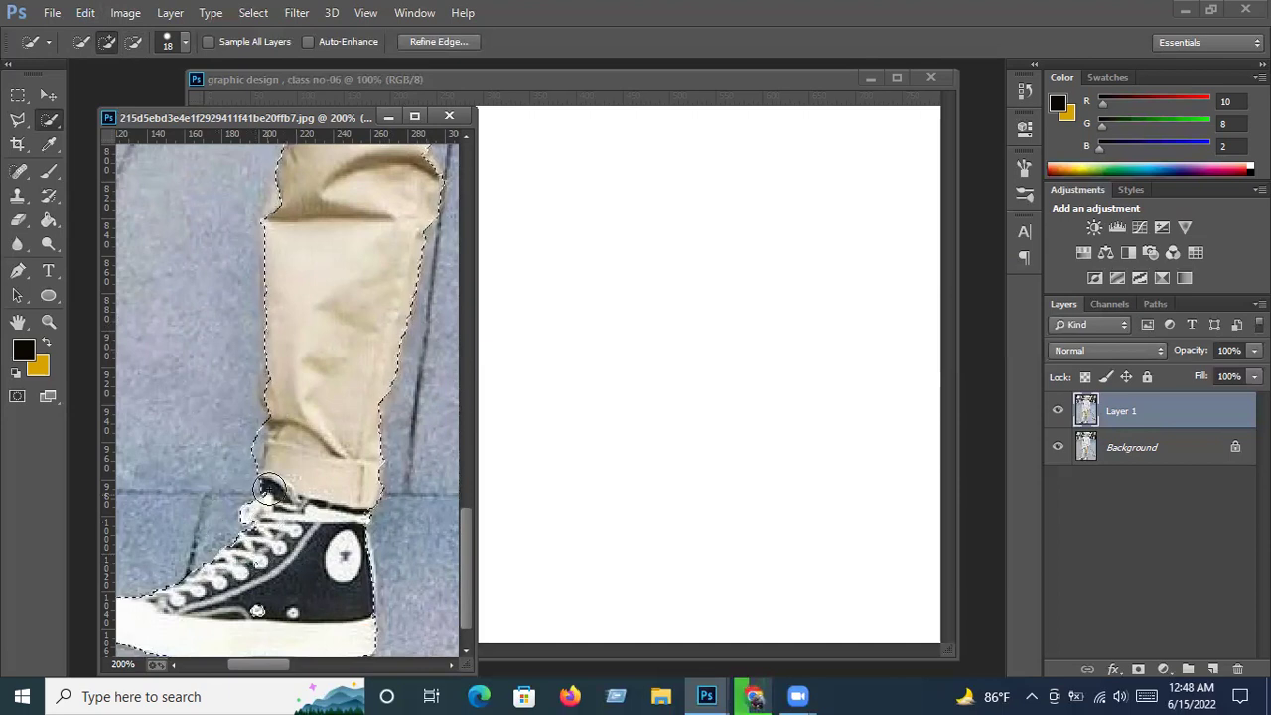
left_click(137, 42)
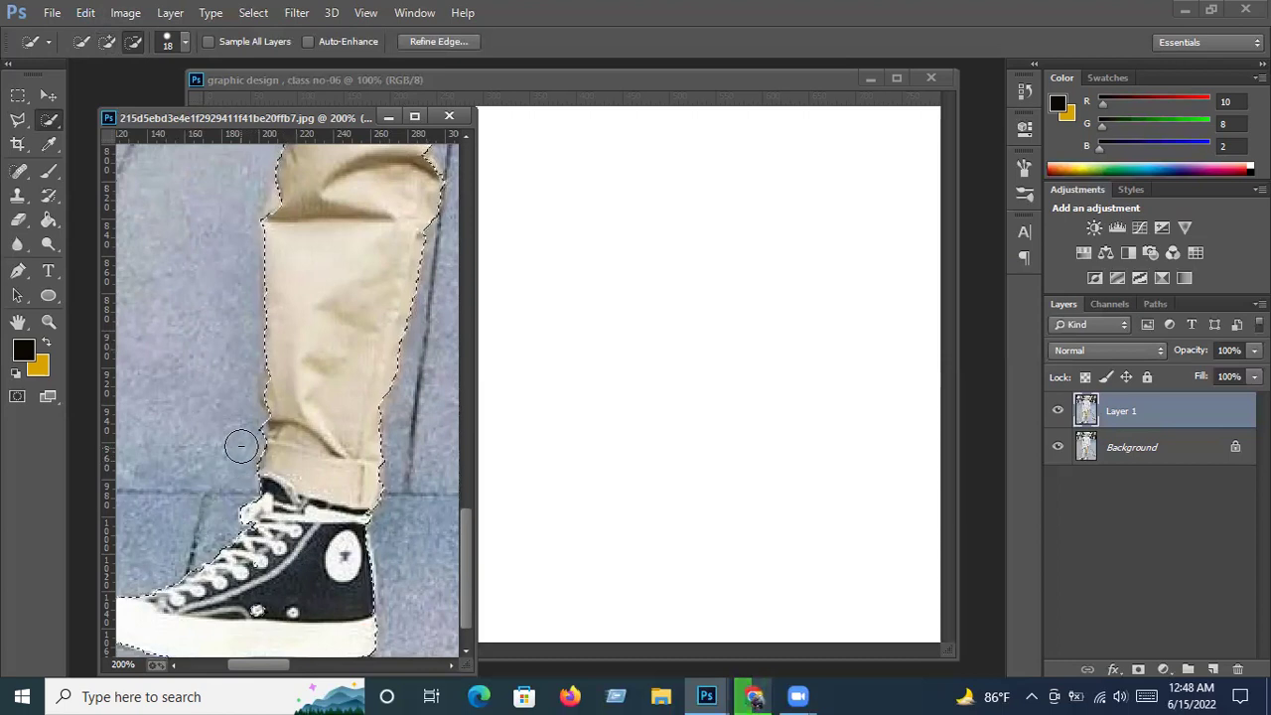
scroll(233, 392, "up", 1)
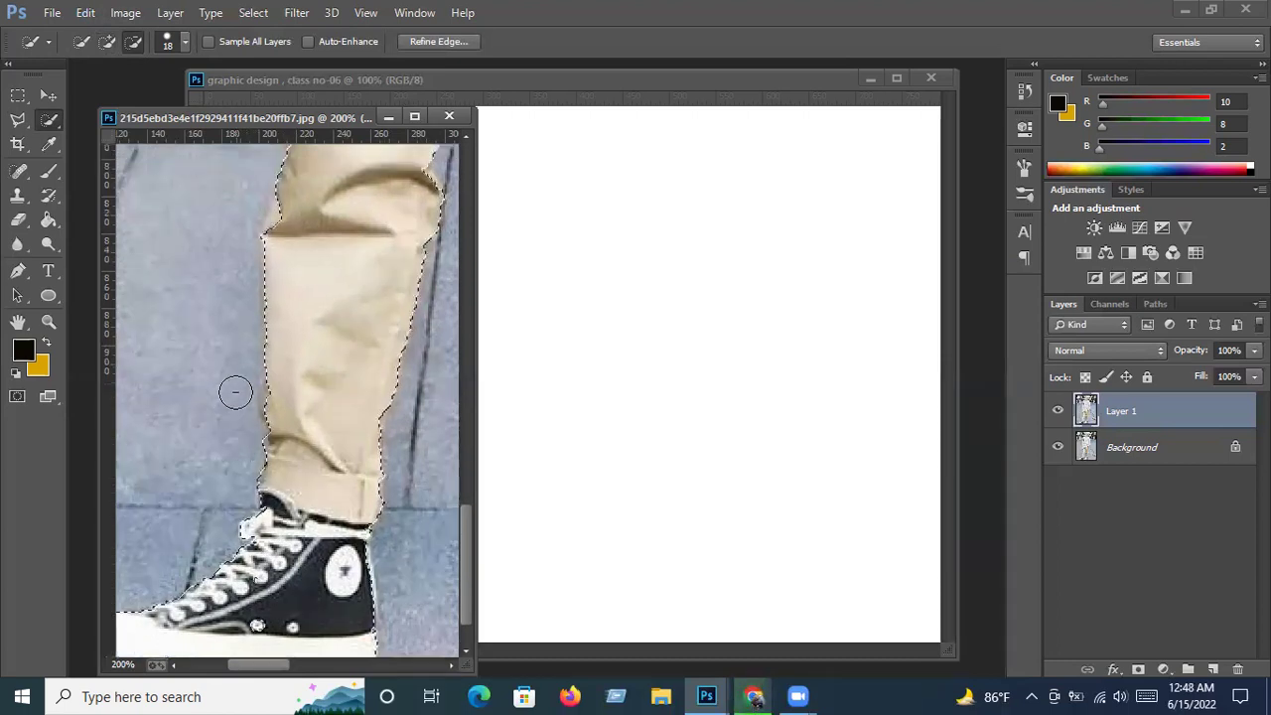
scroll(233, 387, "up", 2)
left_click(107, 42)
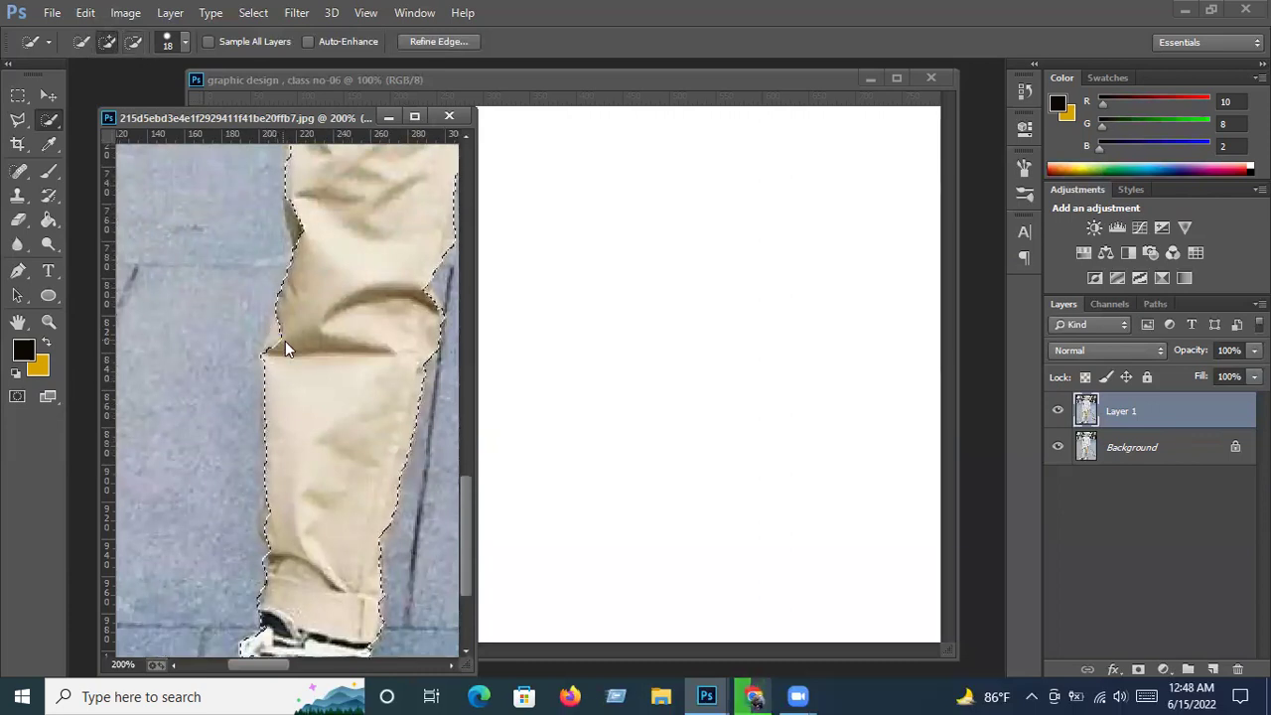
Zoom out to view the whole selected man, then back to 100% to inspect edges.
scroll(274, 344, "up", 2)
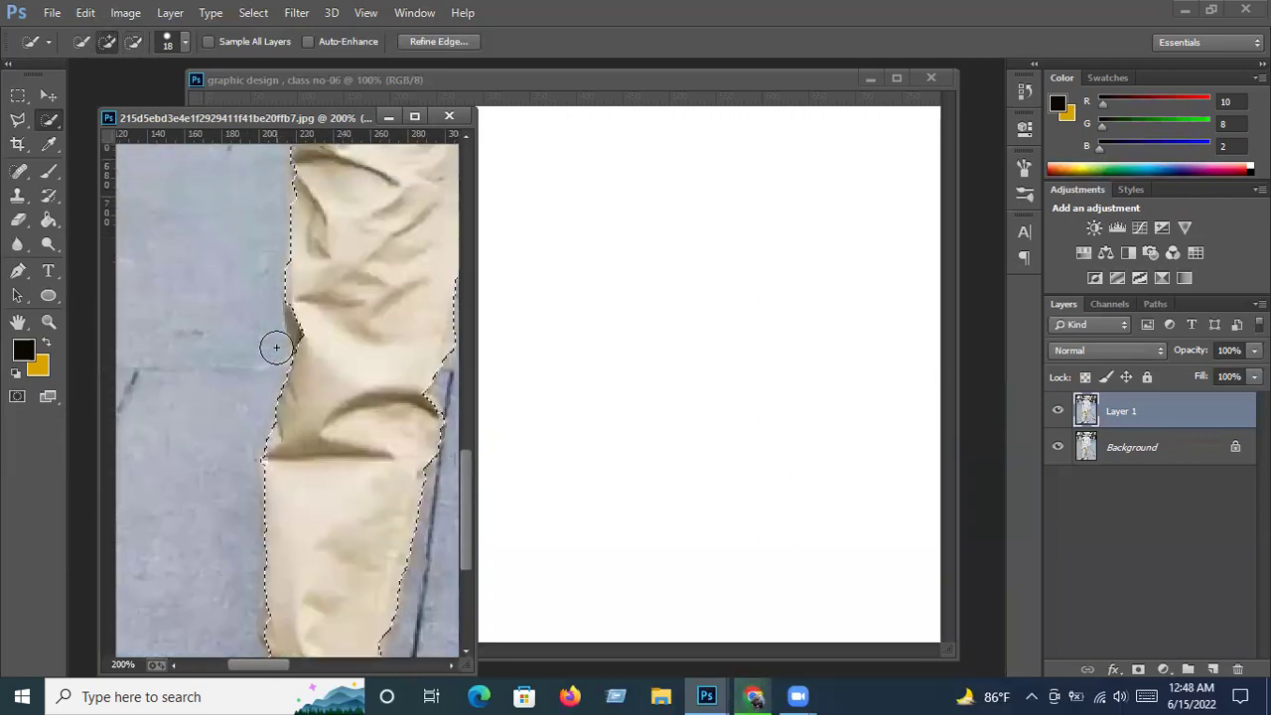
scroll(273, 346, "up", 1)
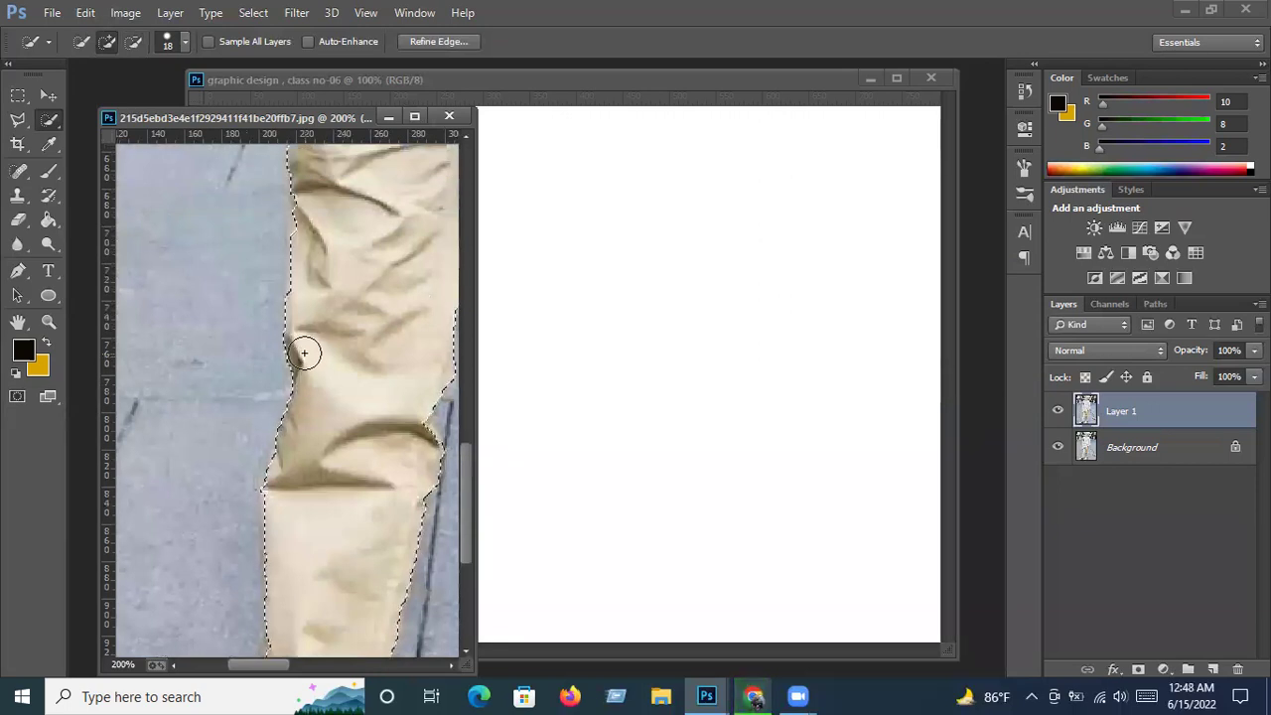
scroll(303, 355, "up", 2)
scroll(304, 354, "up", 2)
scroll(304, 353, "up", 1)
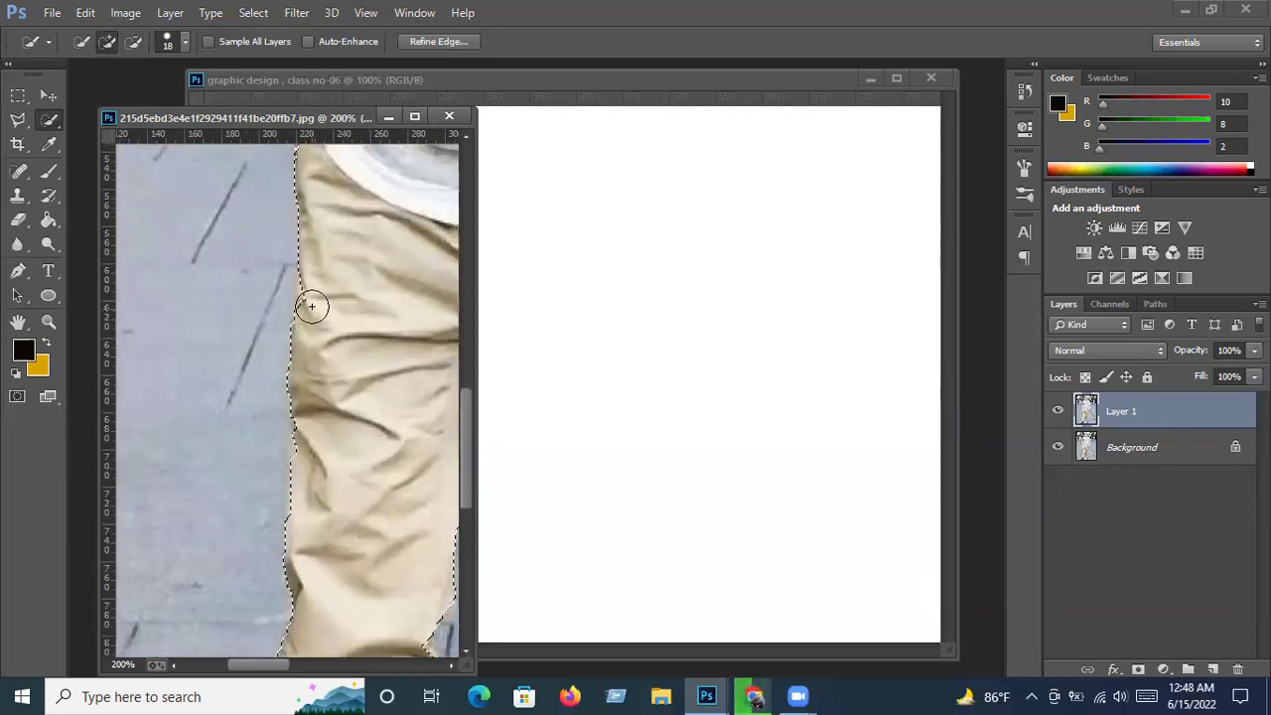
scroll(311, 300, "up", 1)
scroll(311, 298, "up", 2)
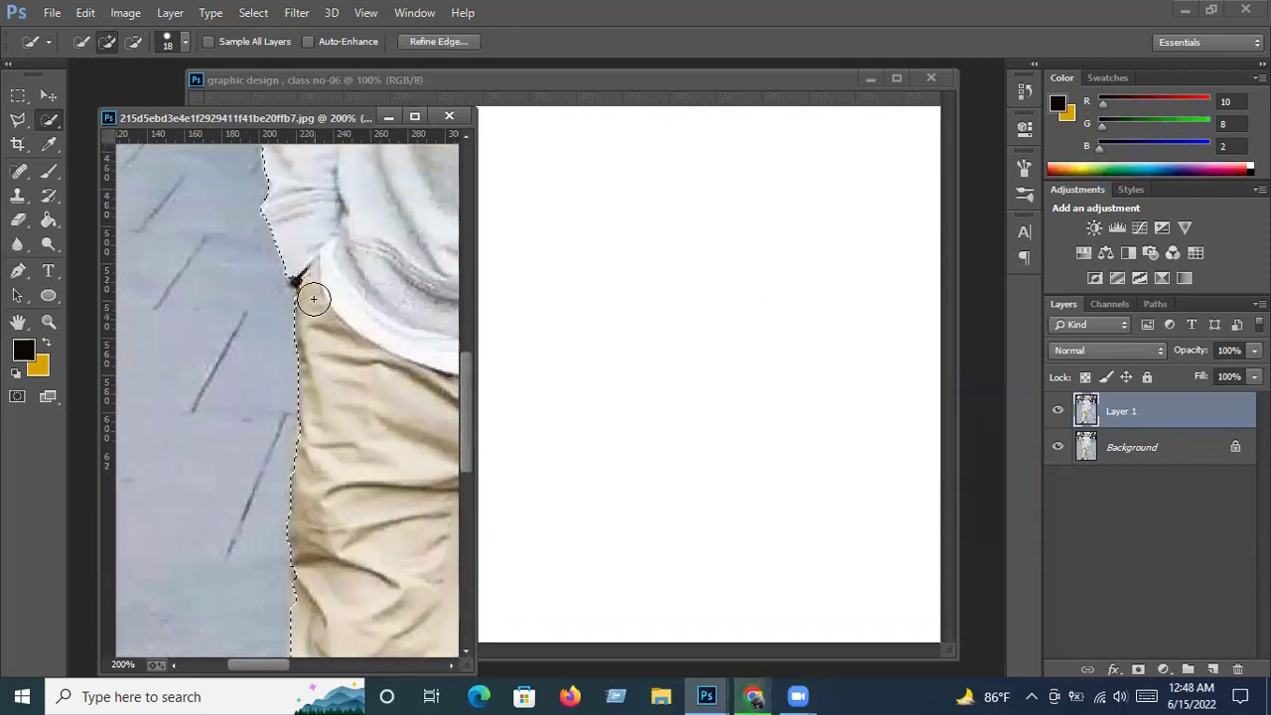
scroll(312, 296, "up", 2)
scroll(313, 295, "up", 1)
scroll(312, 293, "up", 2)
scroll(313, 289, "up", 2)
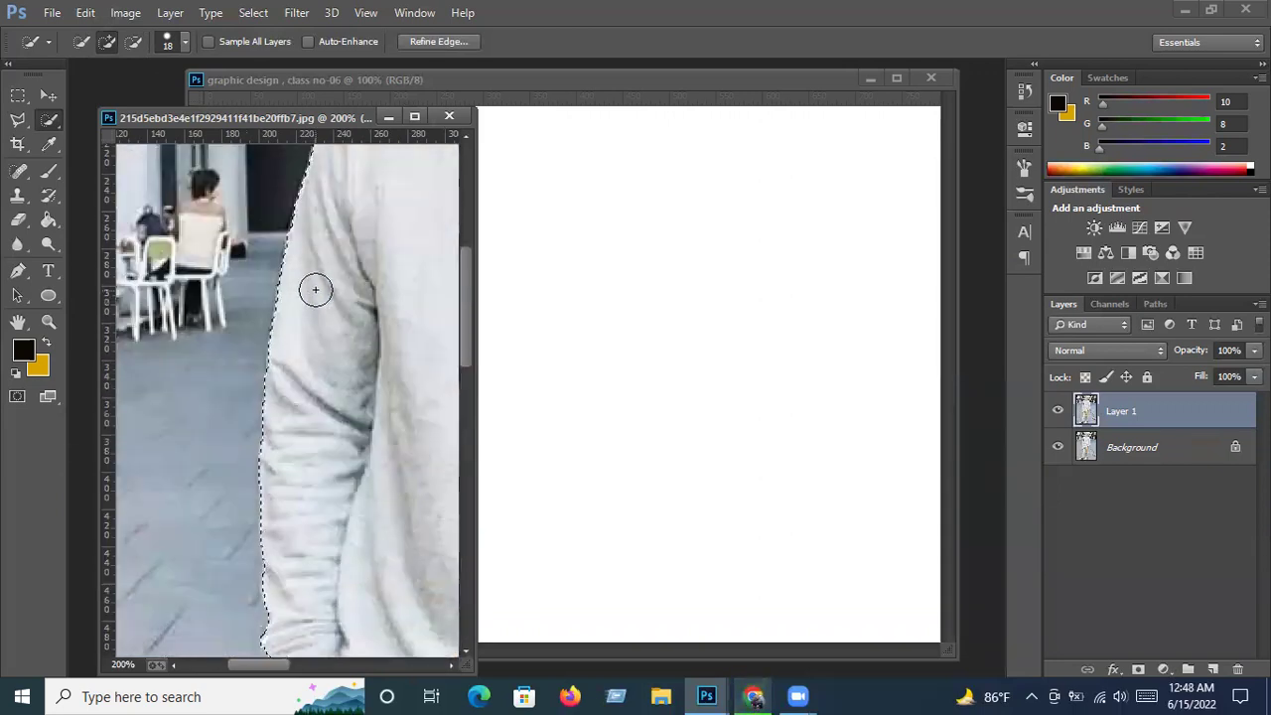
scroll(315, 288, "up", 1)
key("ctrl+minus")
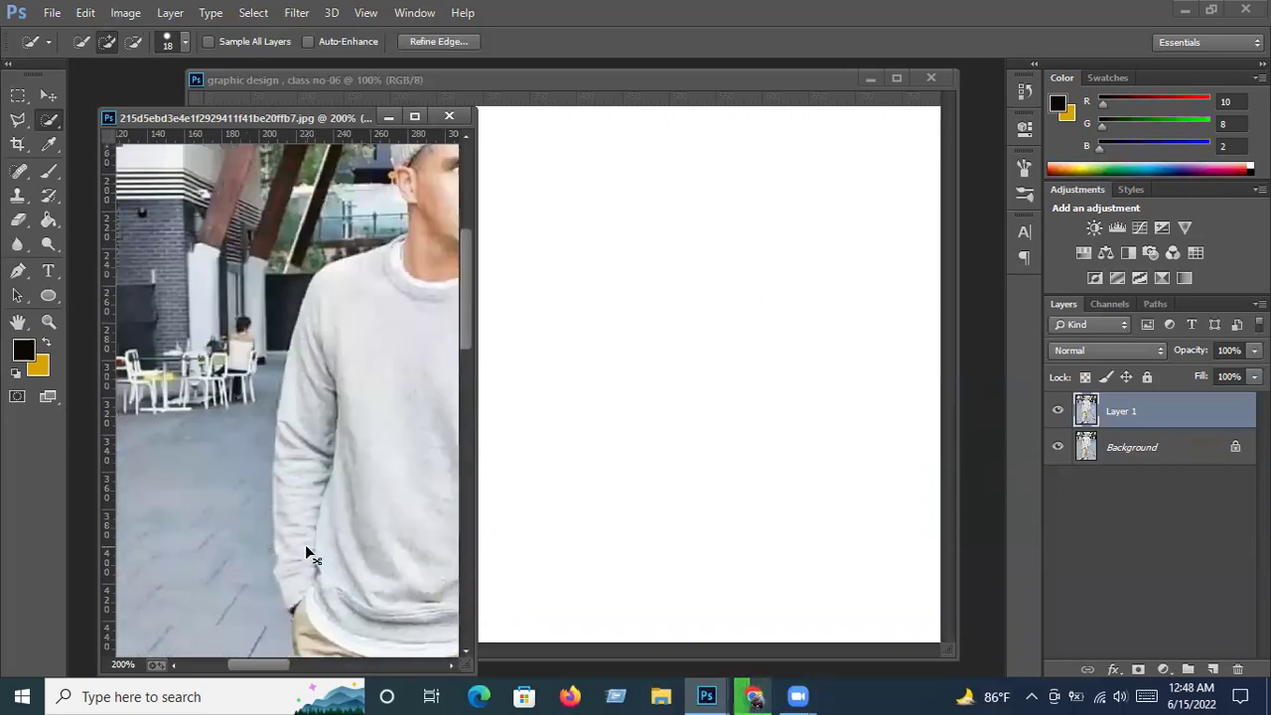
key("ctrl+minus")
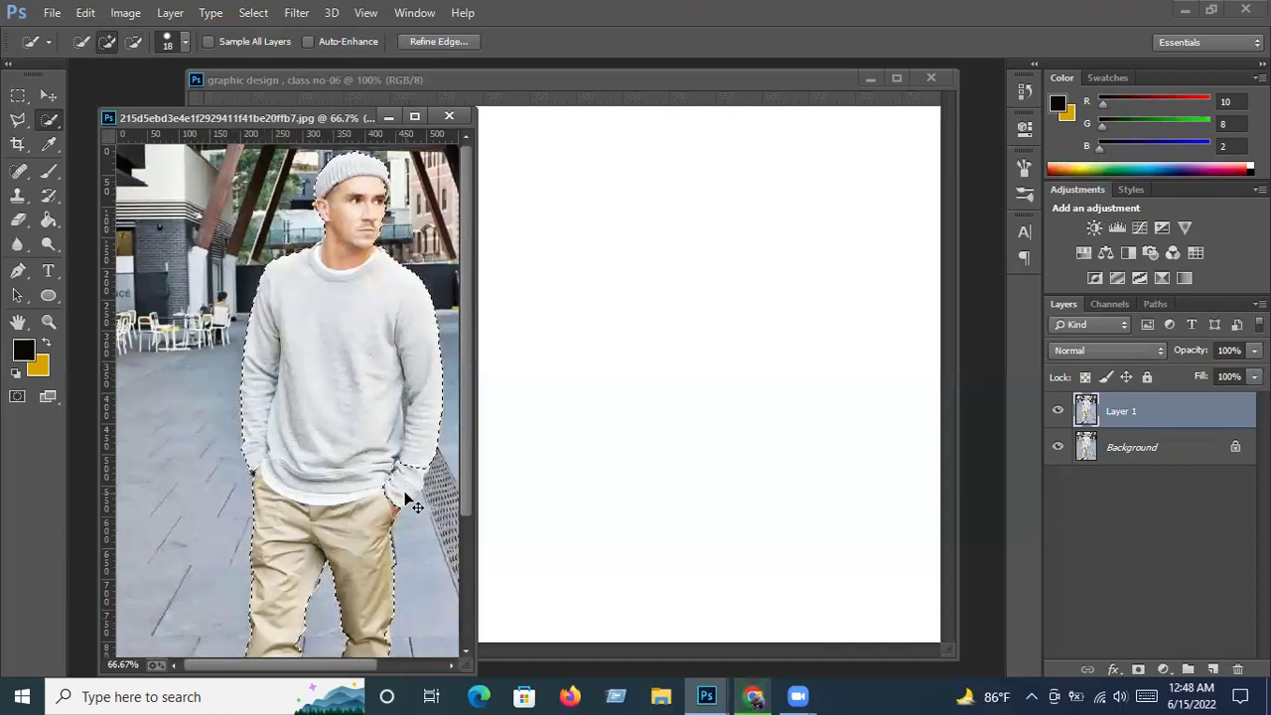
key("ctrl+plus")
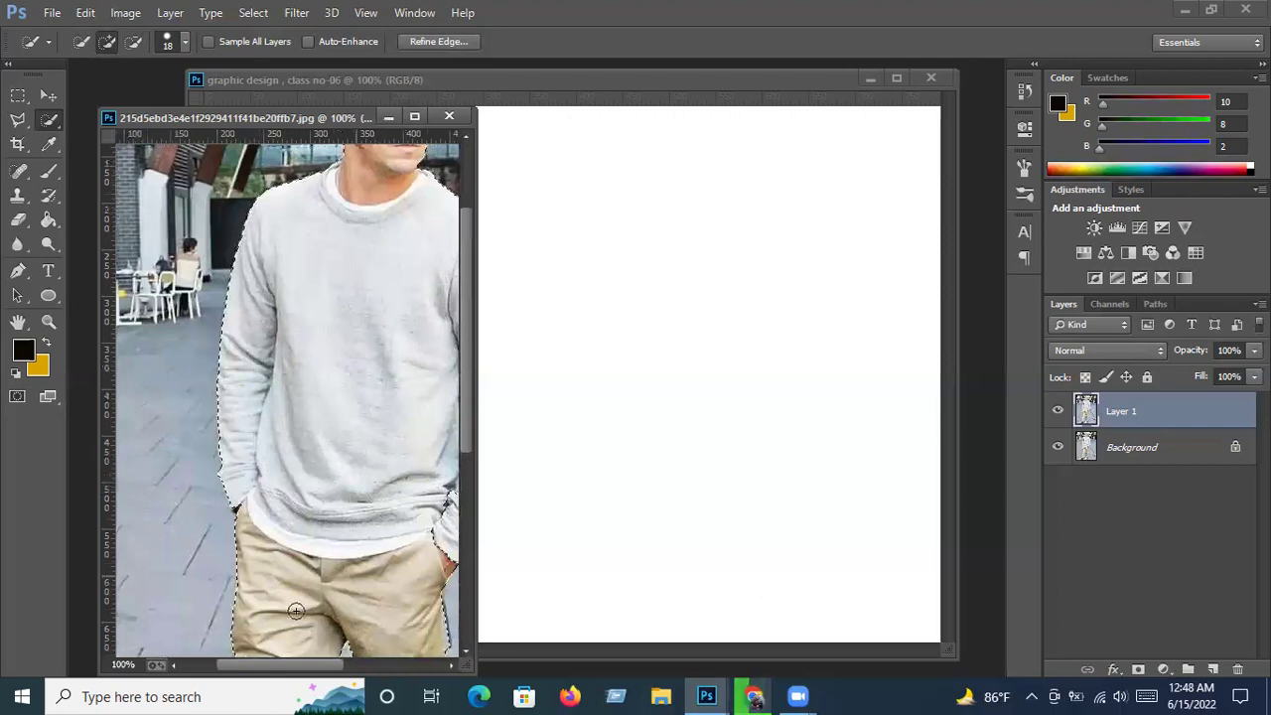
left_click_drag(328, 655, 364, 653)
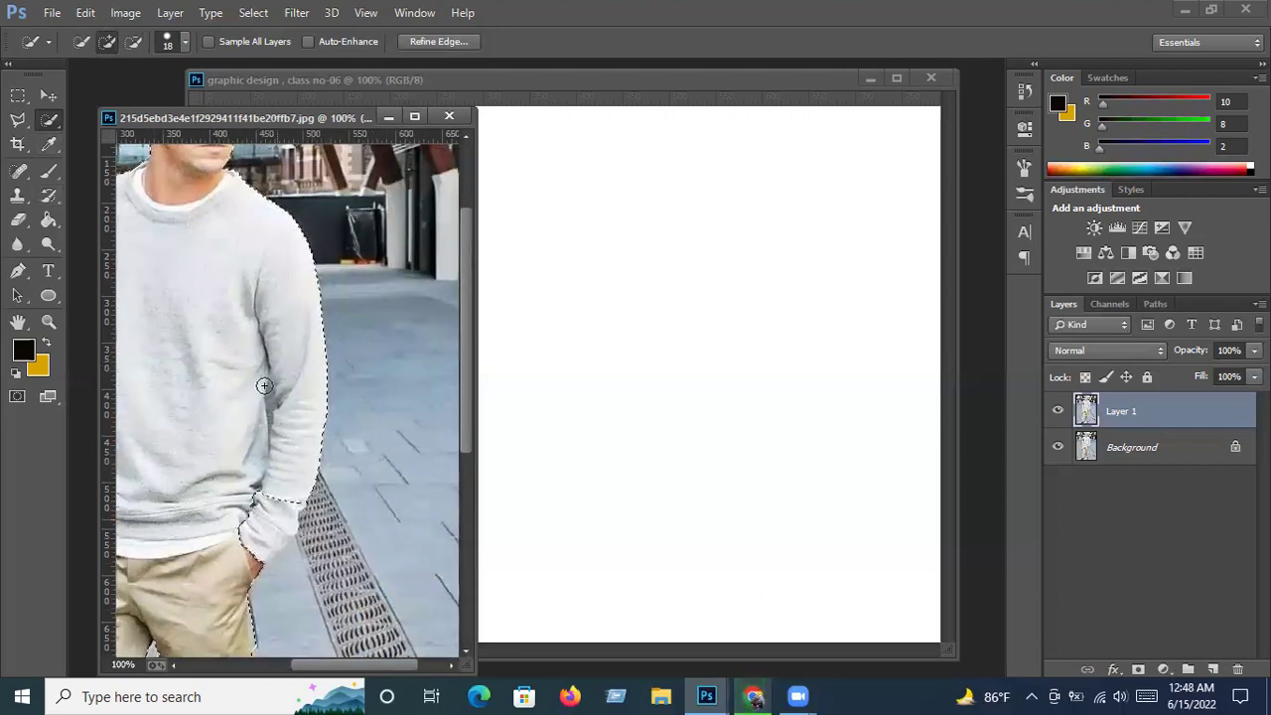
Set the brush to 30 px and add the man's hand and sleeve cuff.
left_click(184, 41)
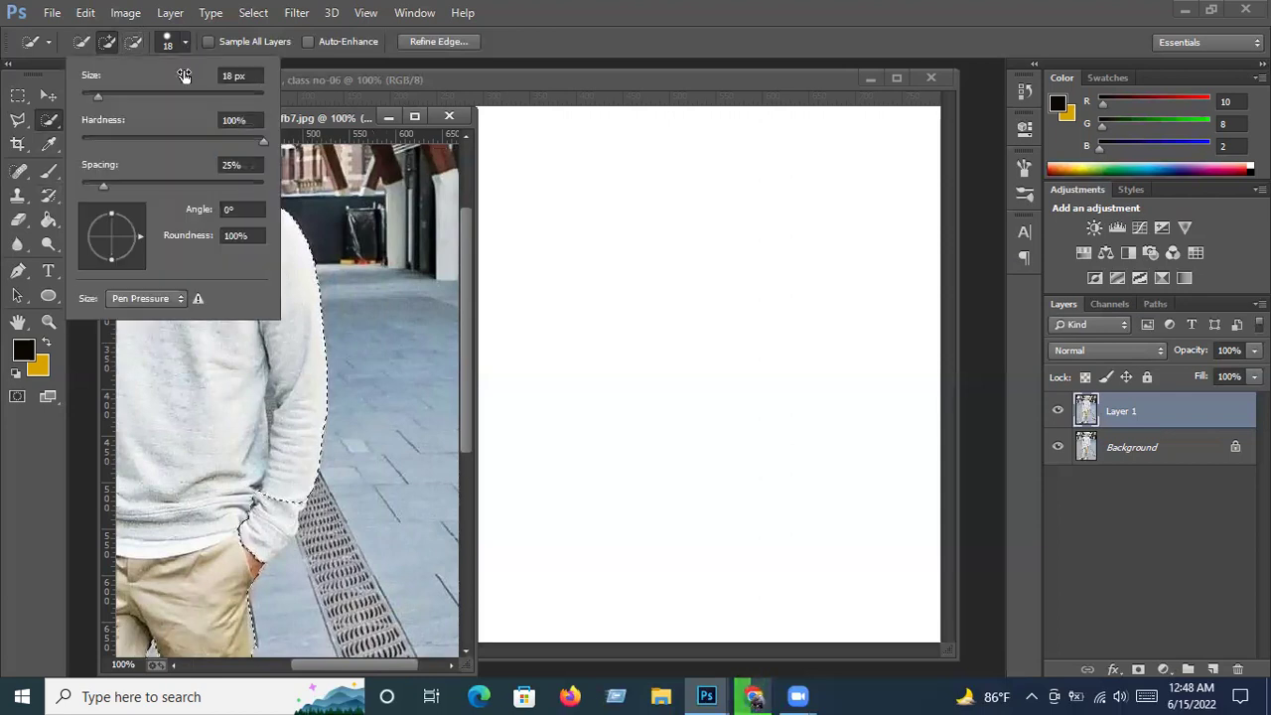
left_click_drag(113, 96, 108, 95)
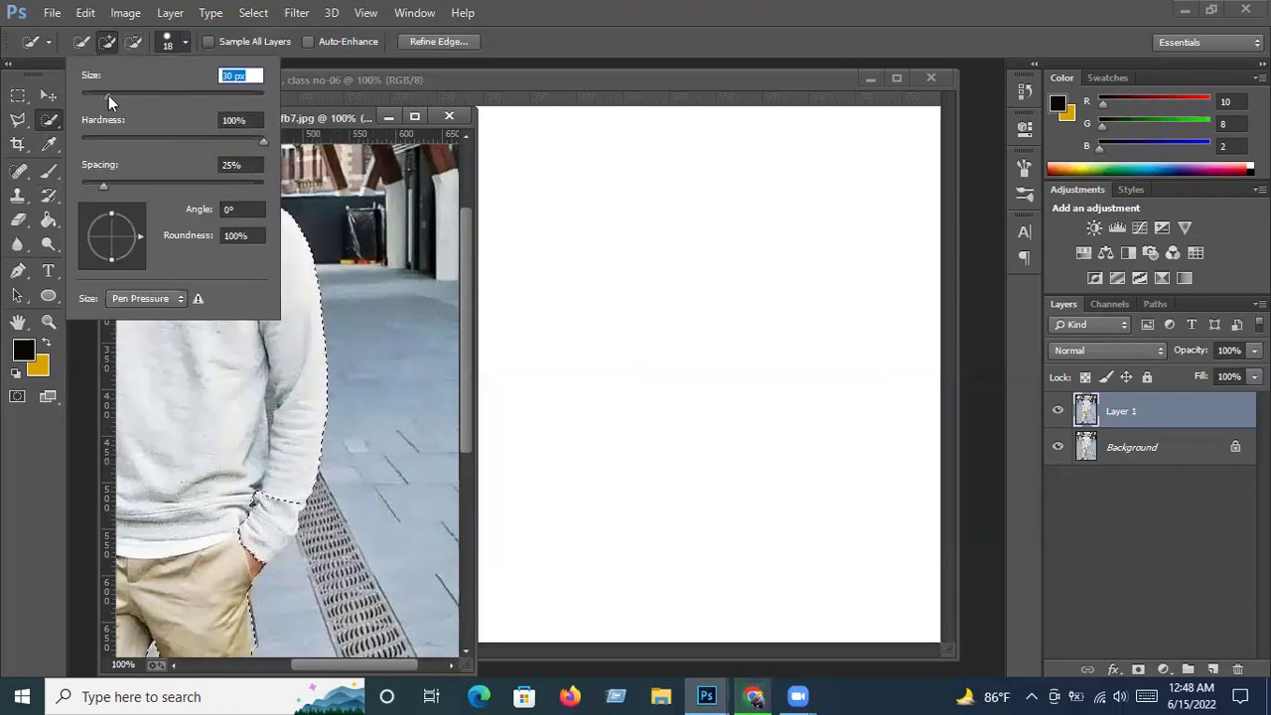
left_click(183, 42)
left_click_drag(263, 526, 264, 530)
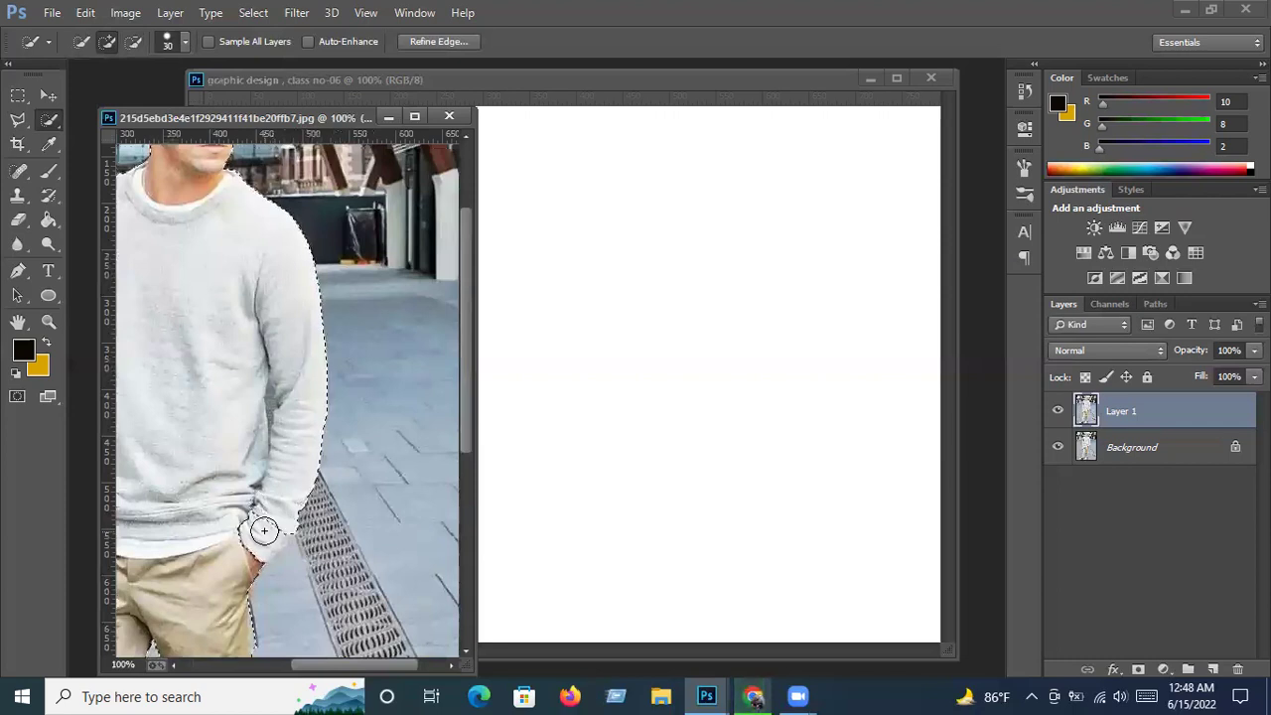
scroll(258, 541, "down", 2)
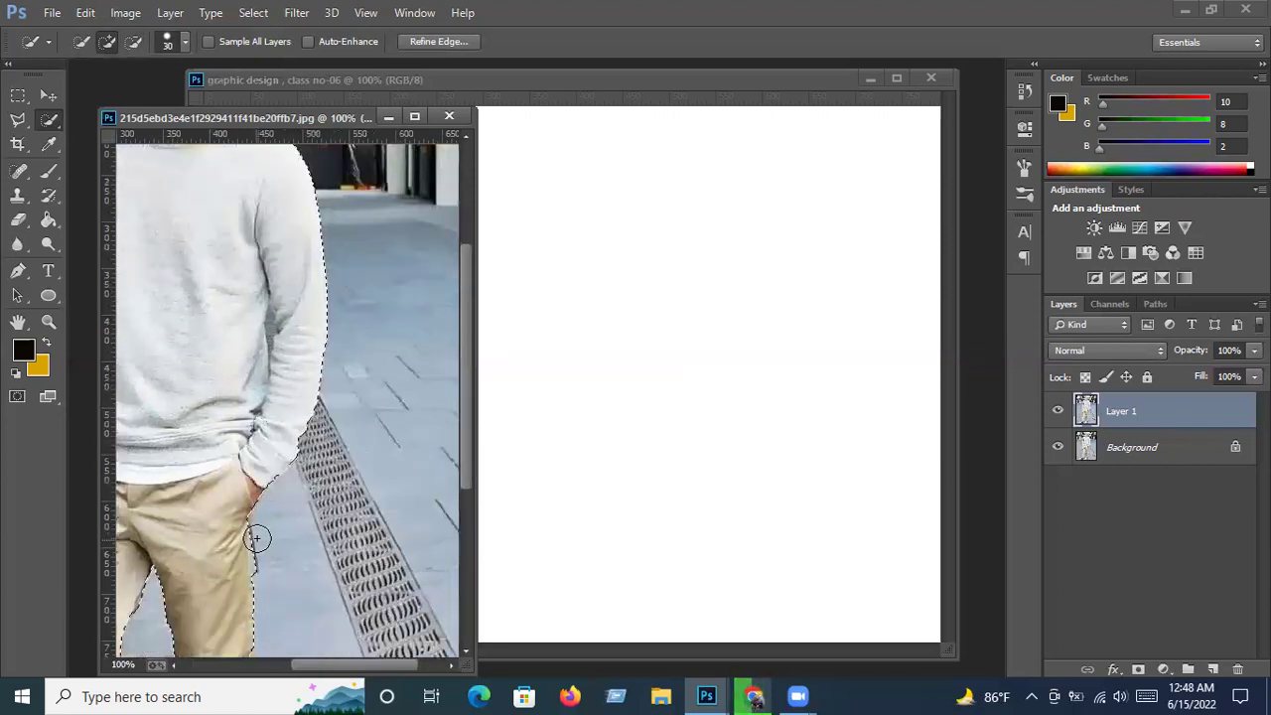
scroll(255, 533, "down", 2)
scroll(255, 533, "down", 2)
scroll(255, 533, "down", 2)
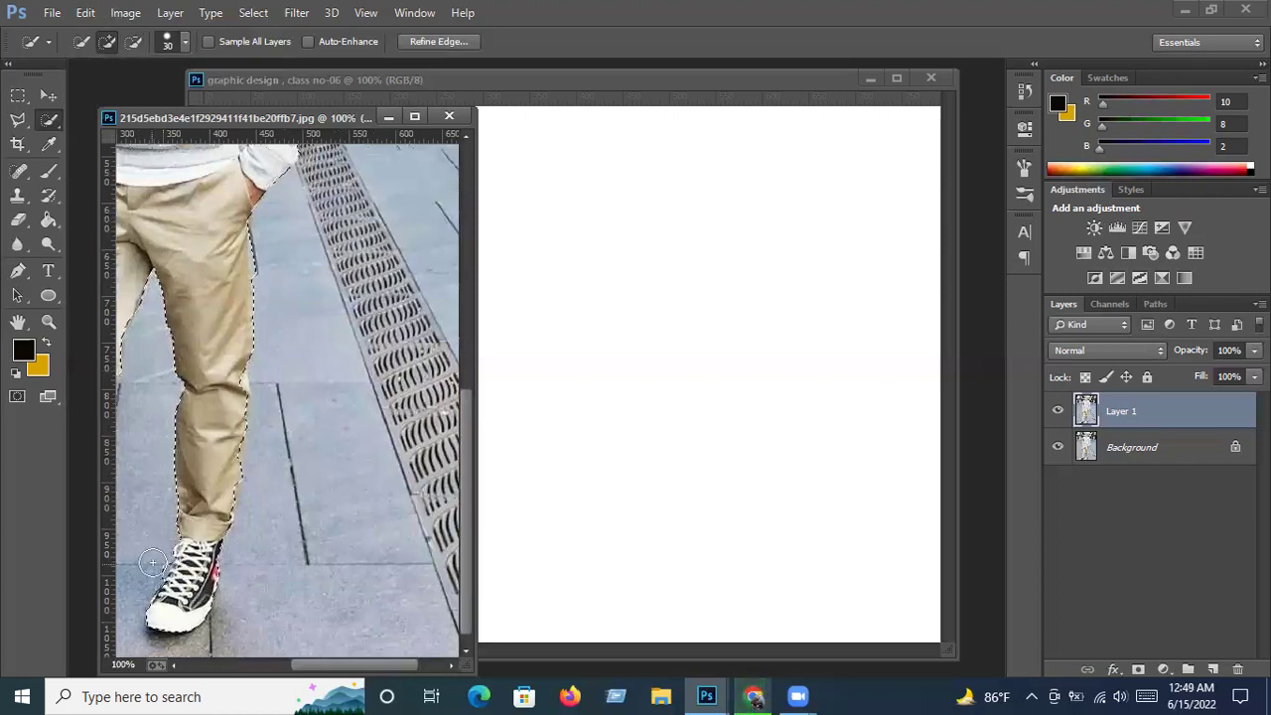
In Subtract mode, trim pavement beside the left trouser leg, then zoom in on the sweater edge.
left_click(133, 41)
left_click(152, 564)
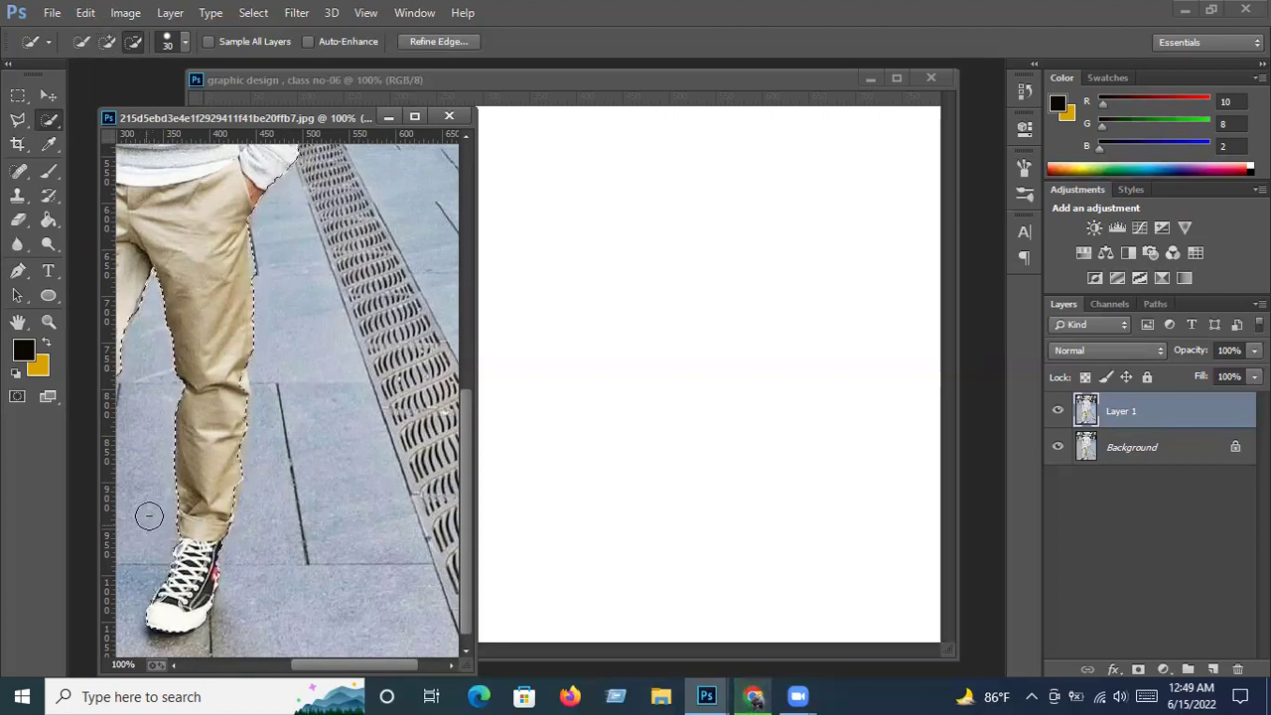
scroll(154, 503, "up", 3)
scroll(154, 502, "up", 3)
scroll(154, 503, "up", 3)
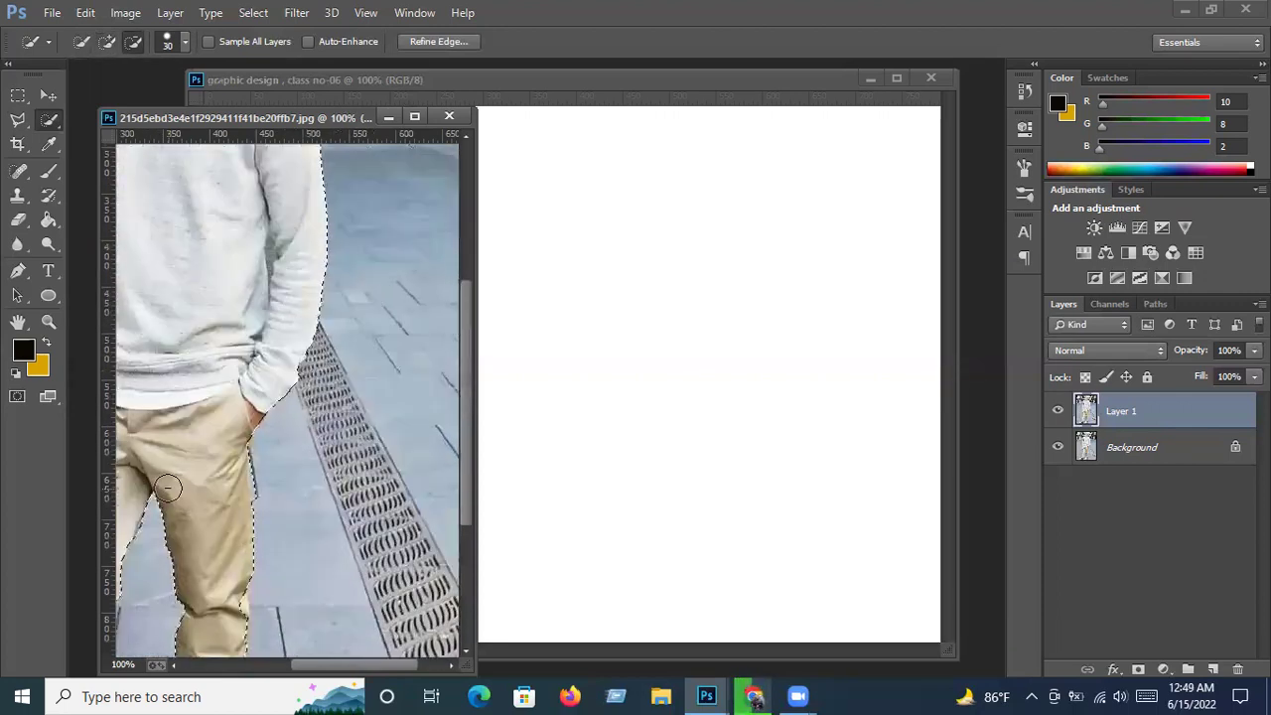
scroll(281, 287, "up", 3)
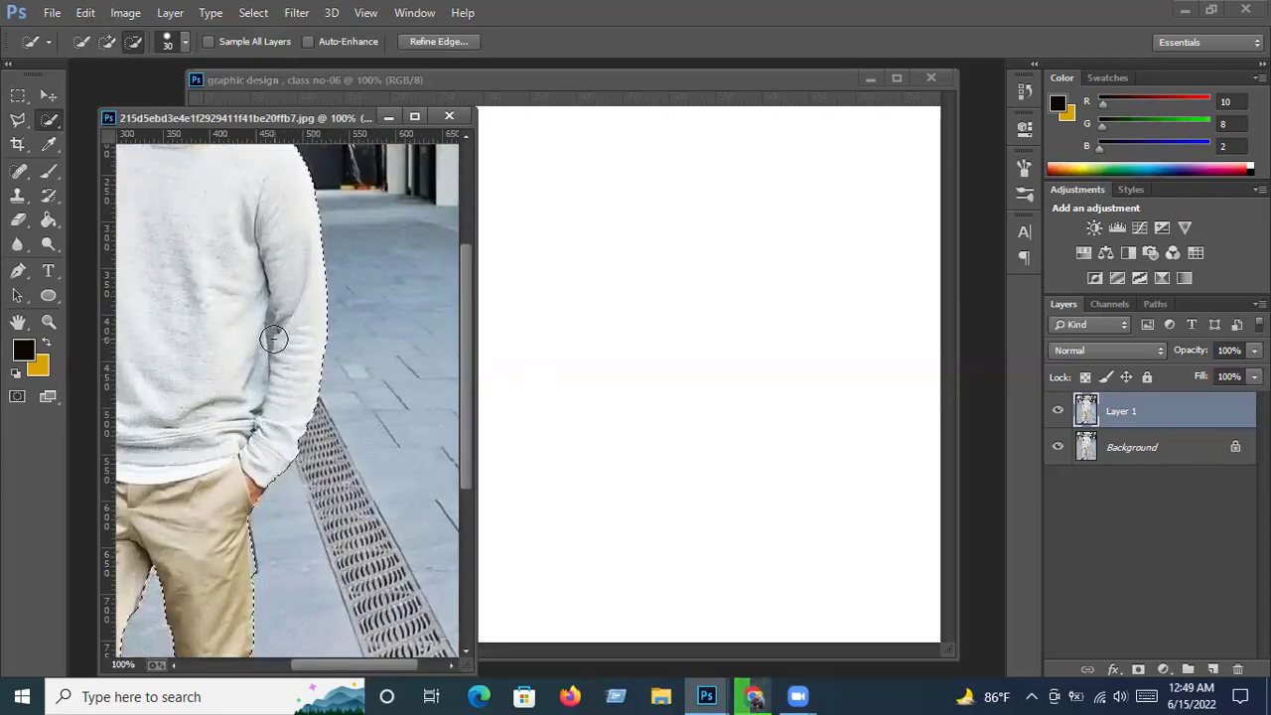
key("ctrl+plus")
Zoom in closer on the sweater edge and set the brush to 6 px.
key("ctrl+plus")
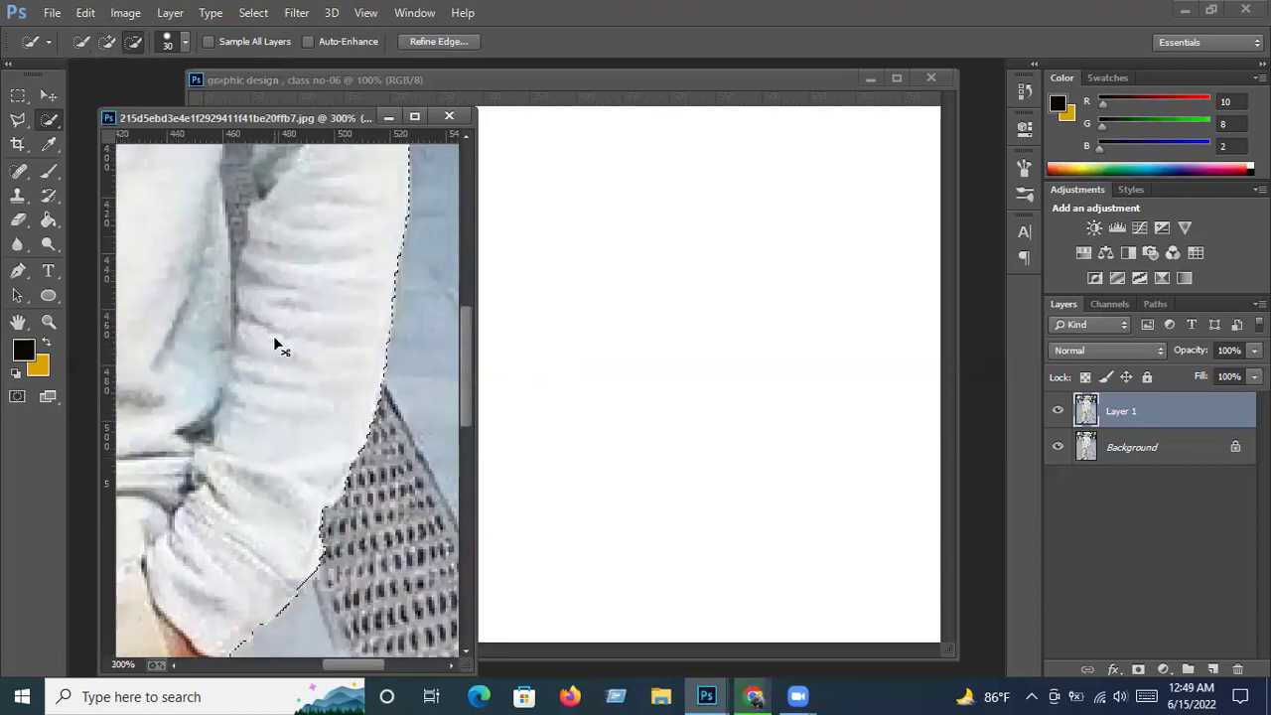
key("ctrl+plus")
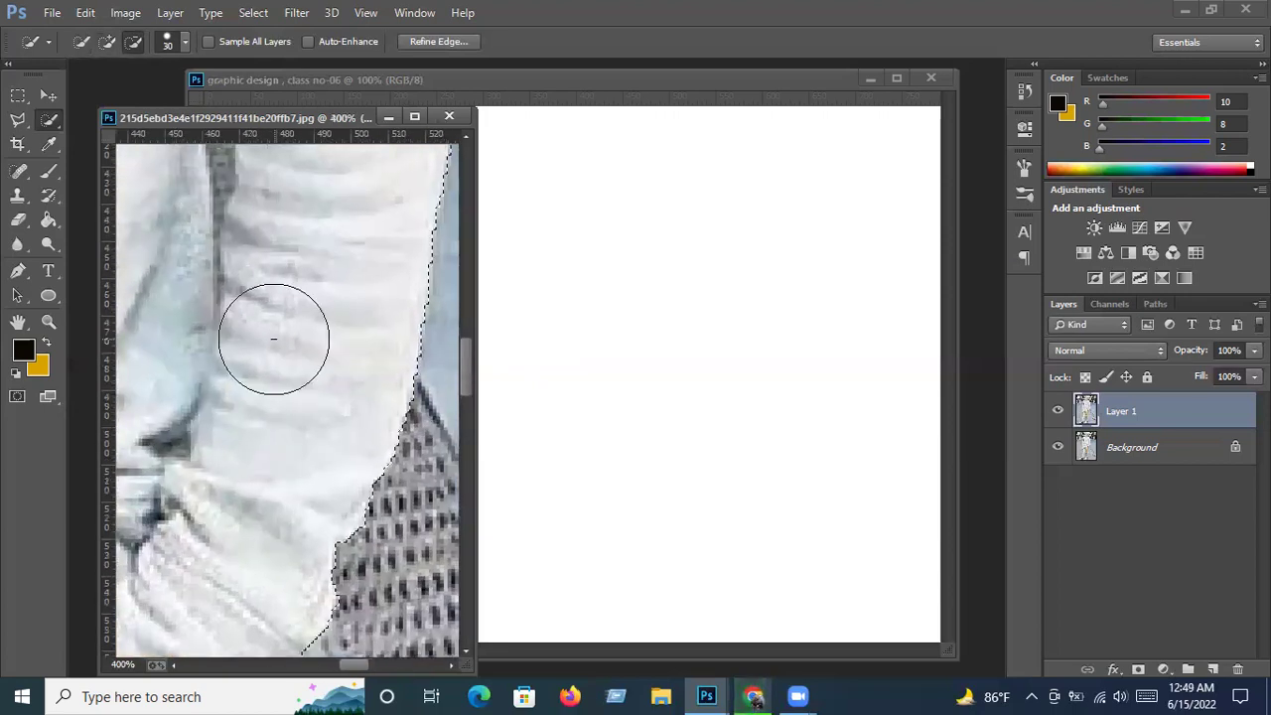
left_click_drag(467, 370, 466, 336)
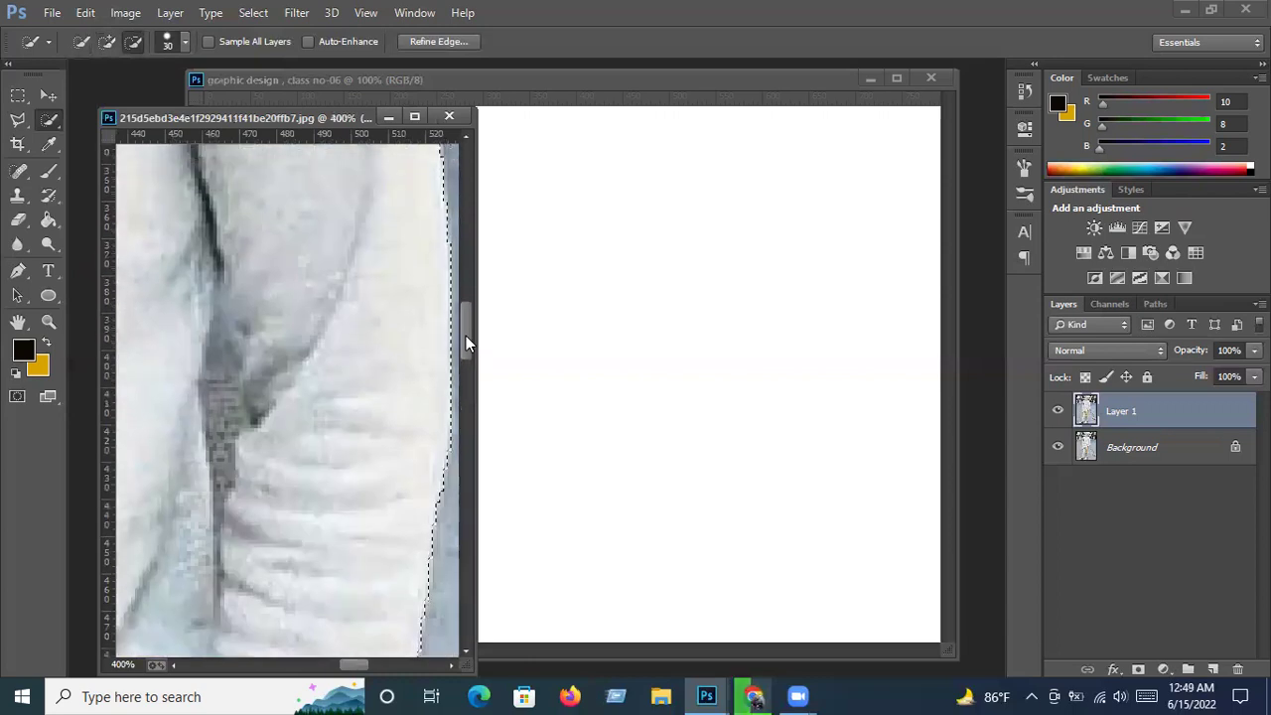
left_click(184, 41)
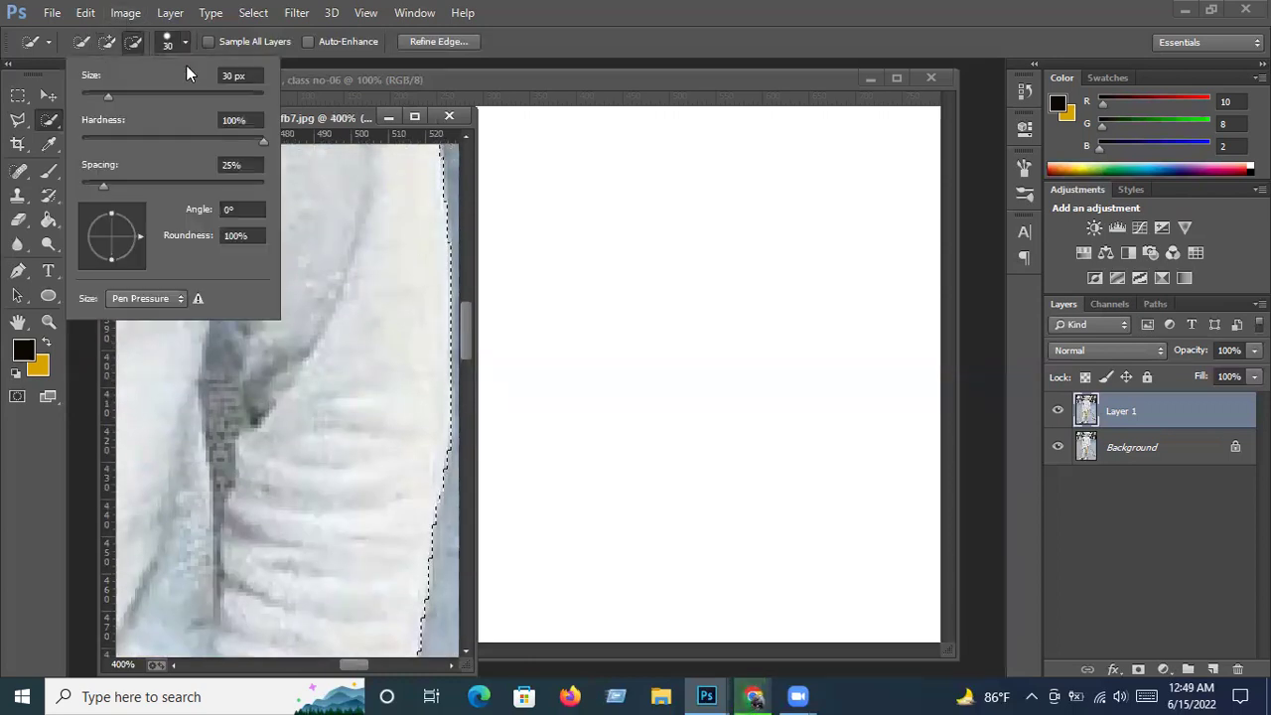
left_click_drag(99, 96, 88, 95)
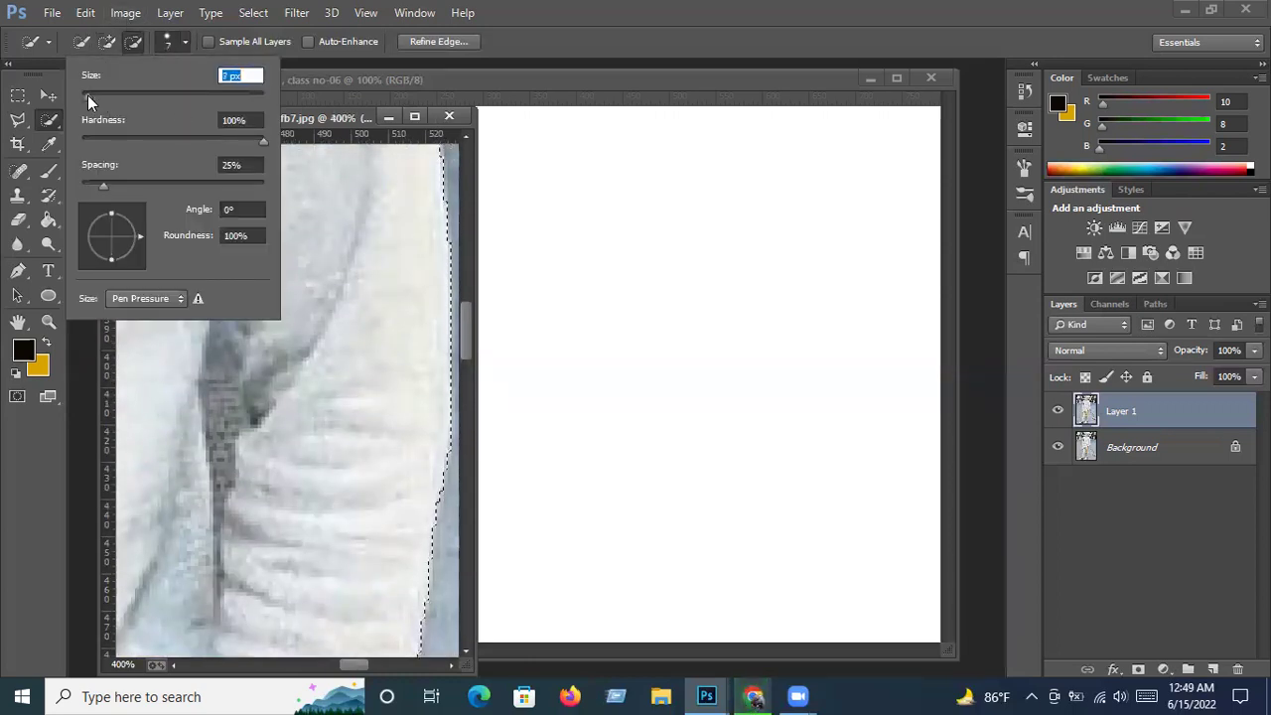
left_click(183, 41)
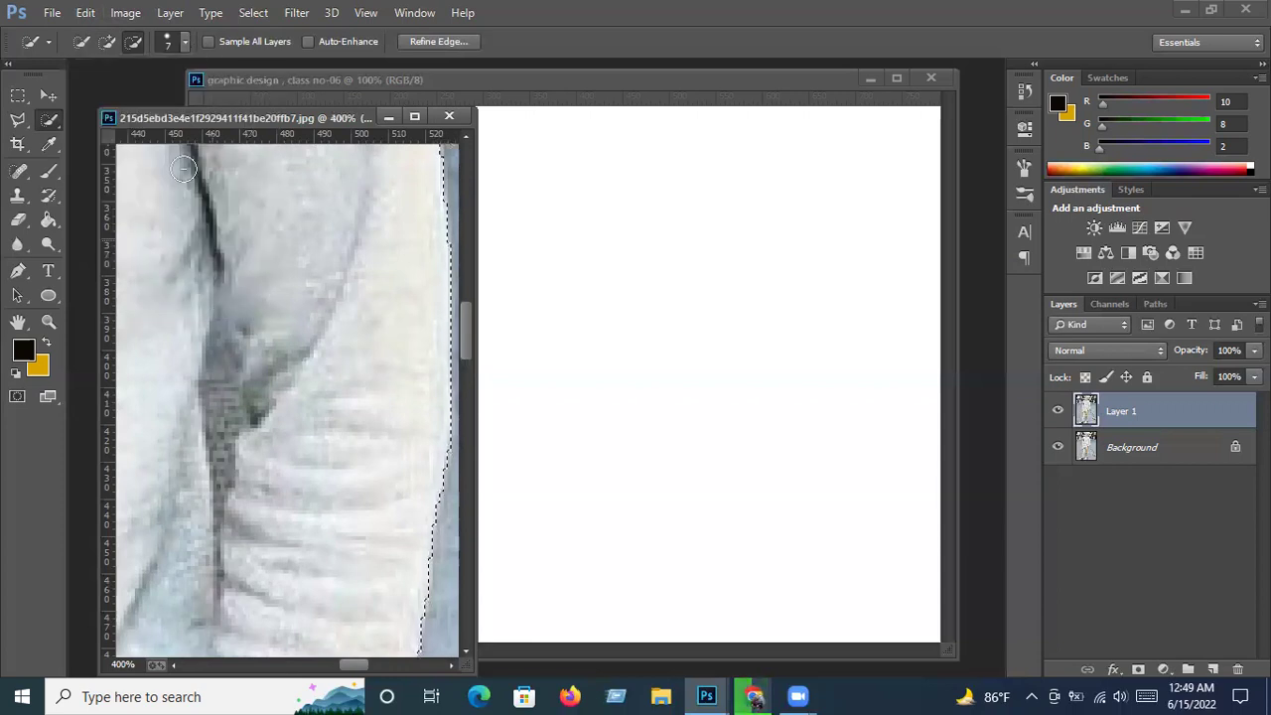
left_click(185, 43)
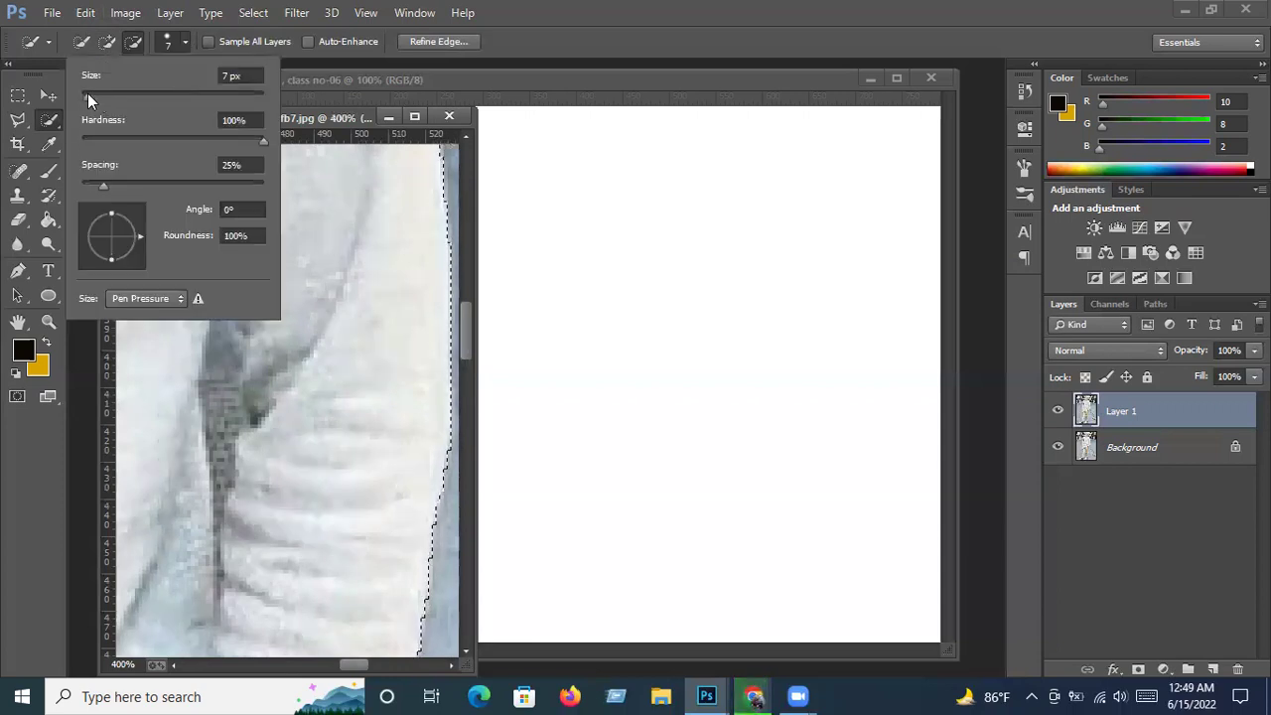
left_click_drag(87, 93, 85, 93)
left_click(184, 43)
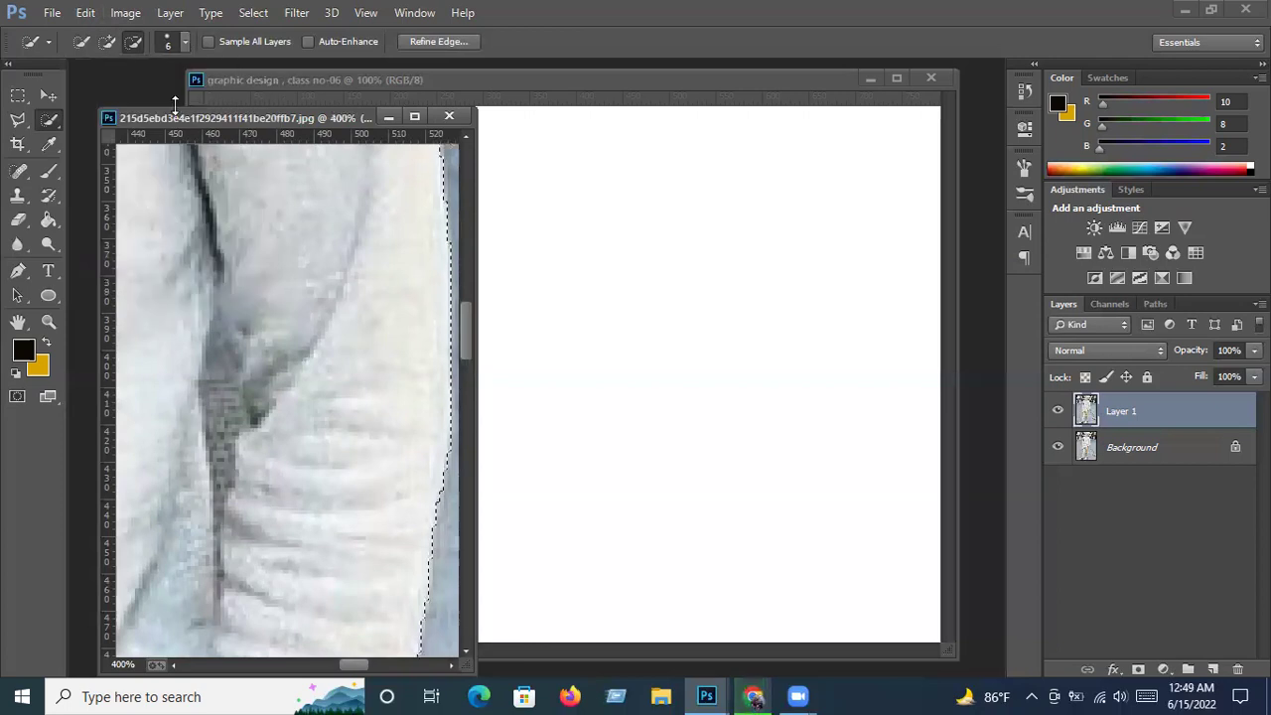
Subtract the dark crease between arm and torso, narrowing the brush to 4 px.
left_click(110, 45)
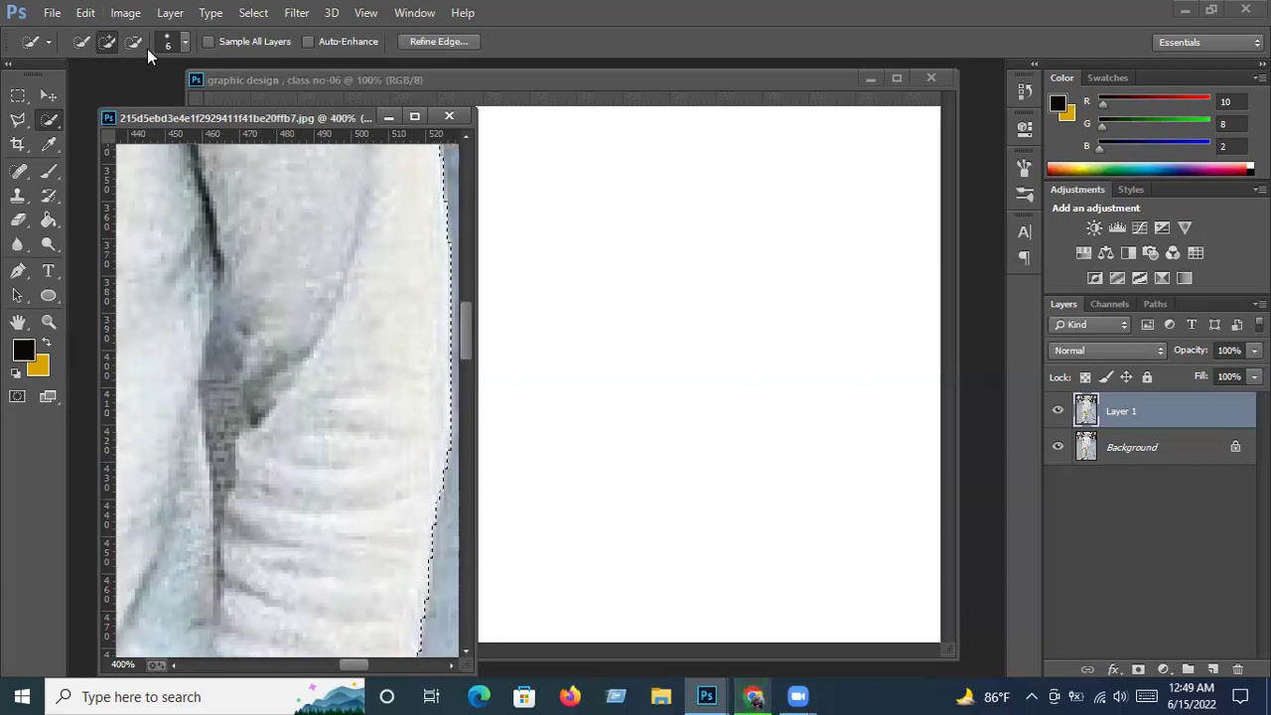
left_click(221, 327)
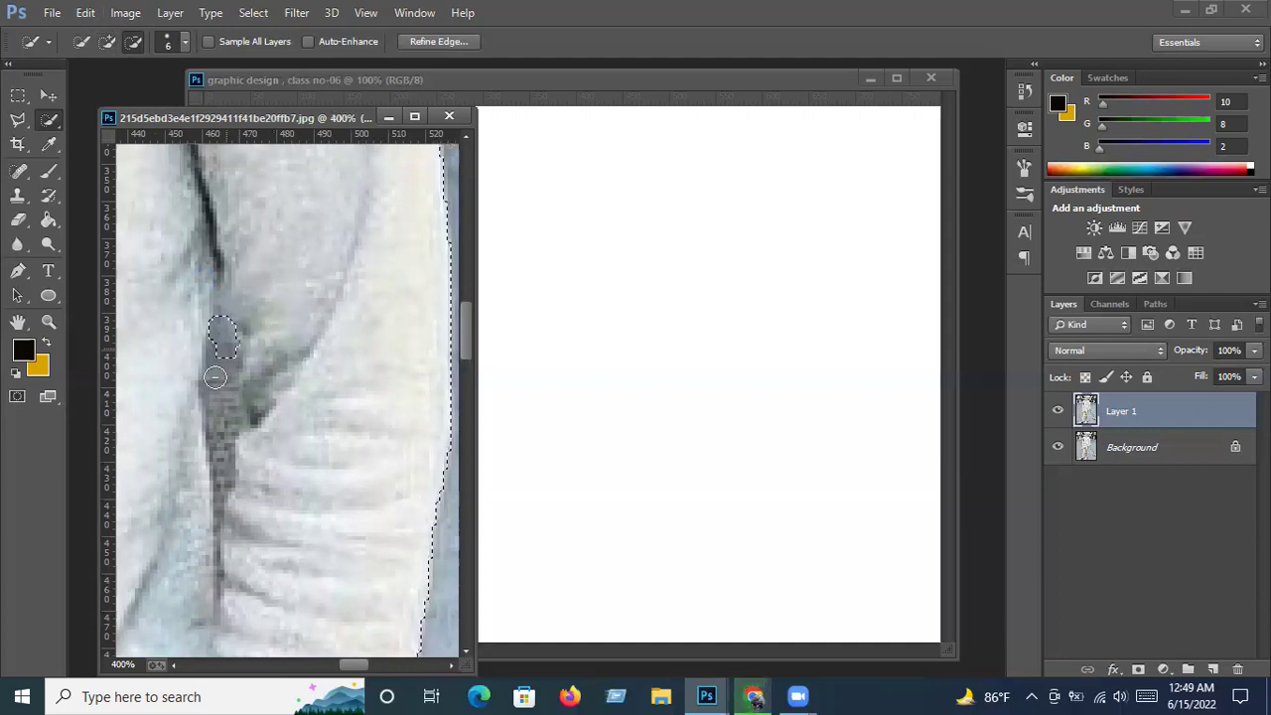
left_click_drag(212, 384, 222, 472)
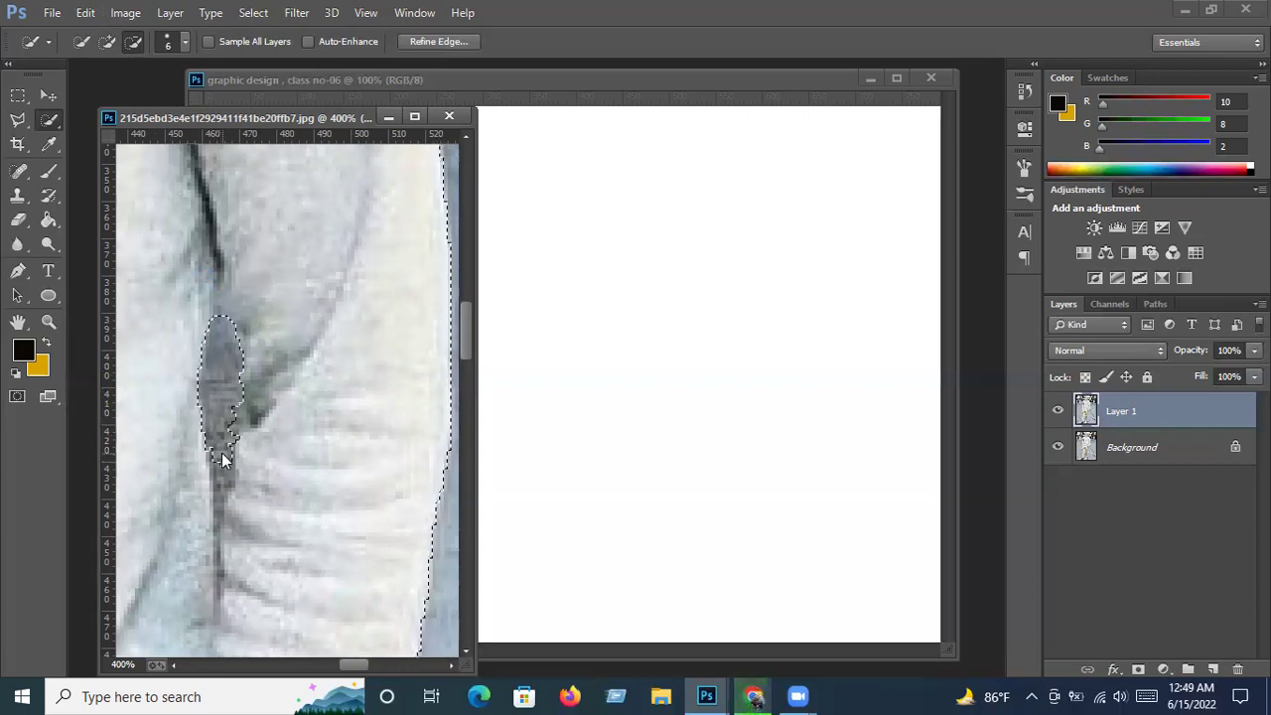
left_click(182, 42)
left_click_drag(85, 94, 83, 94)
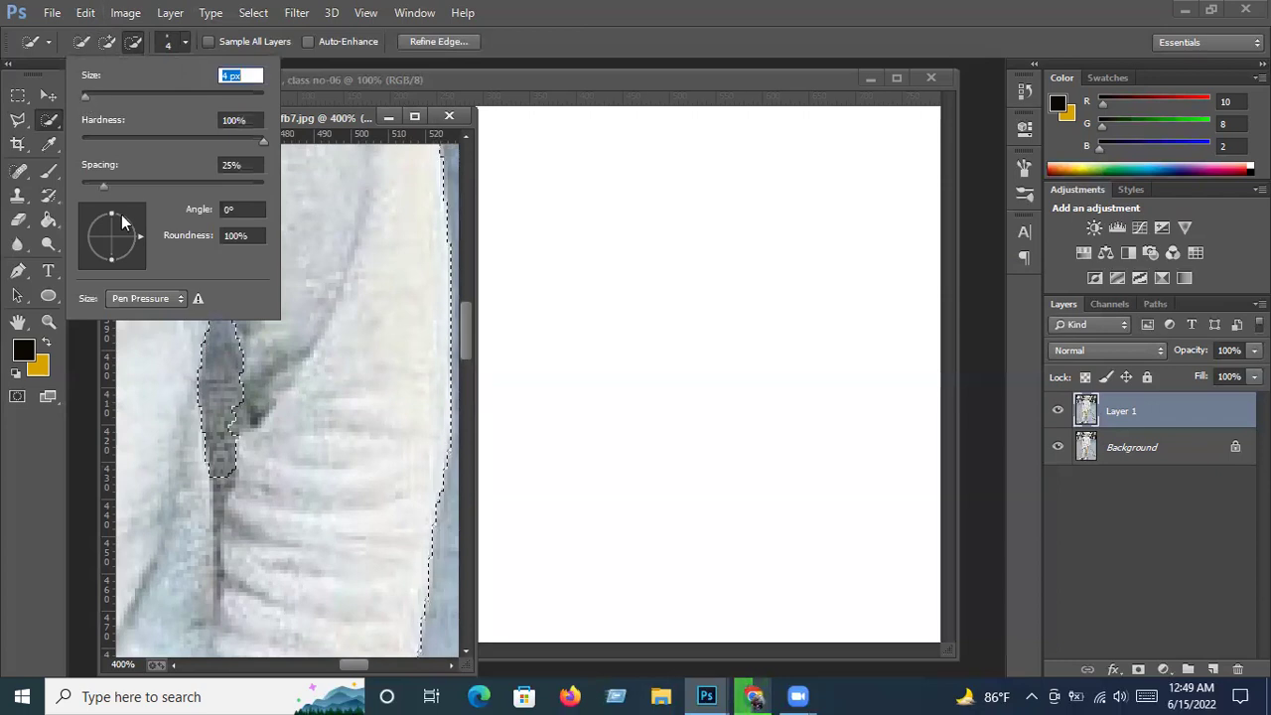
left_click(226, 490)
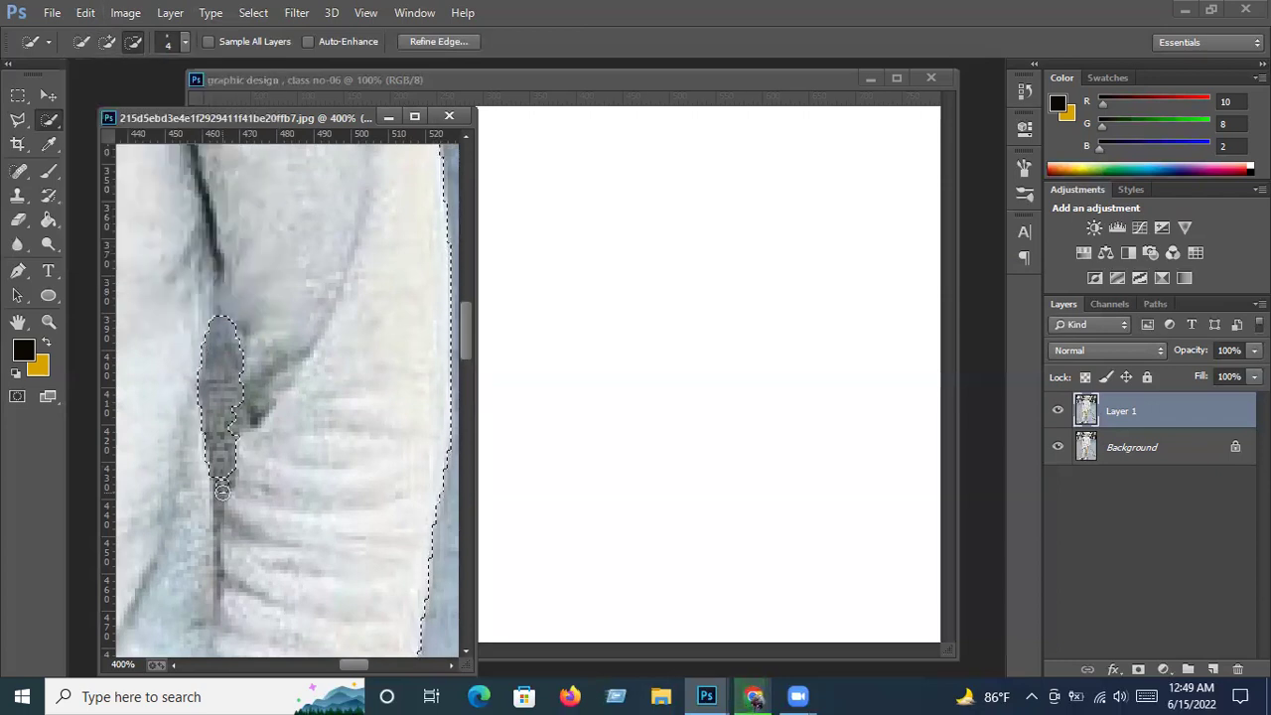
left_click_drag(224, 488, 220, 511)
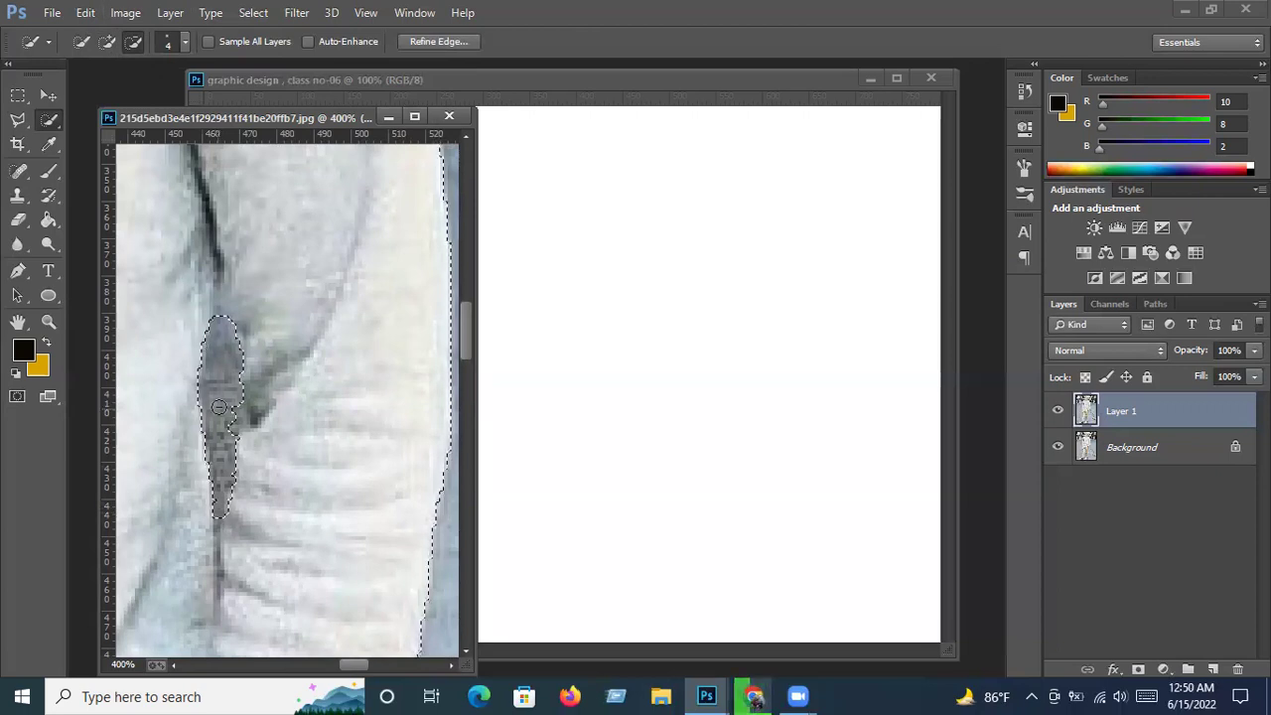
left_click_drag(219, 518, 228, 422)
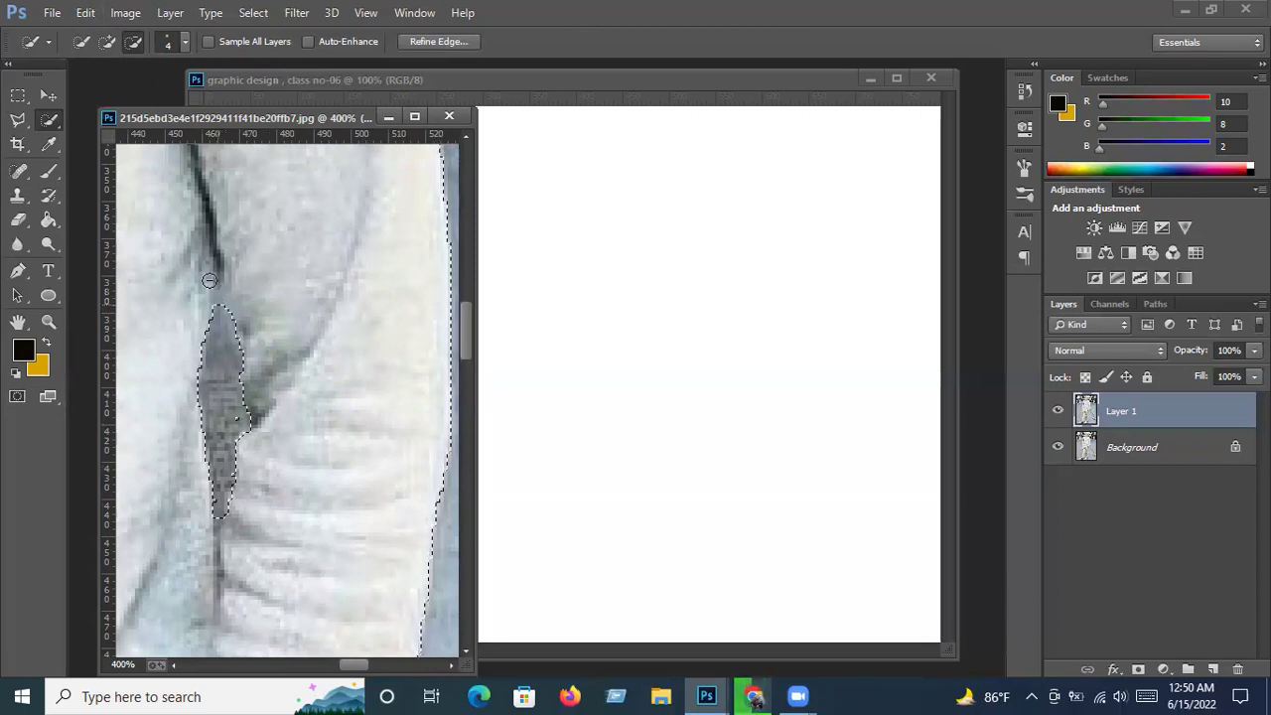
Tweak the gap's top by toggling Add and Subtract, undoing a stray addition.
left_click(107, 41)
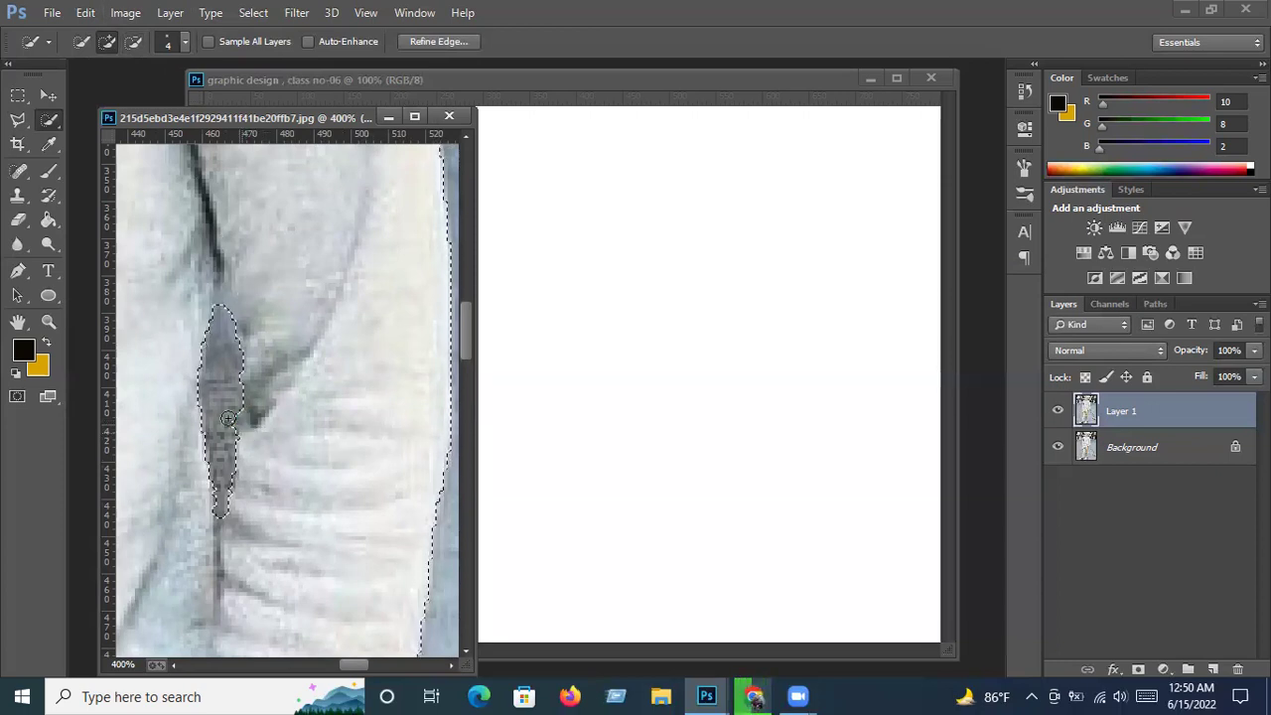
left_click(128, 42)
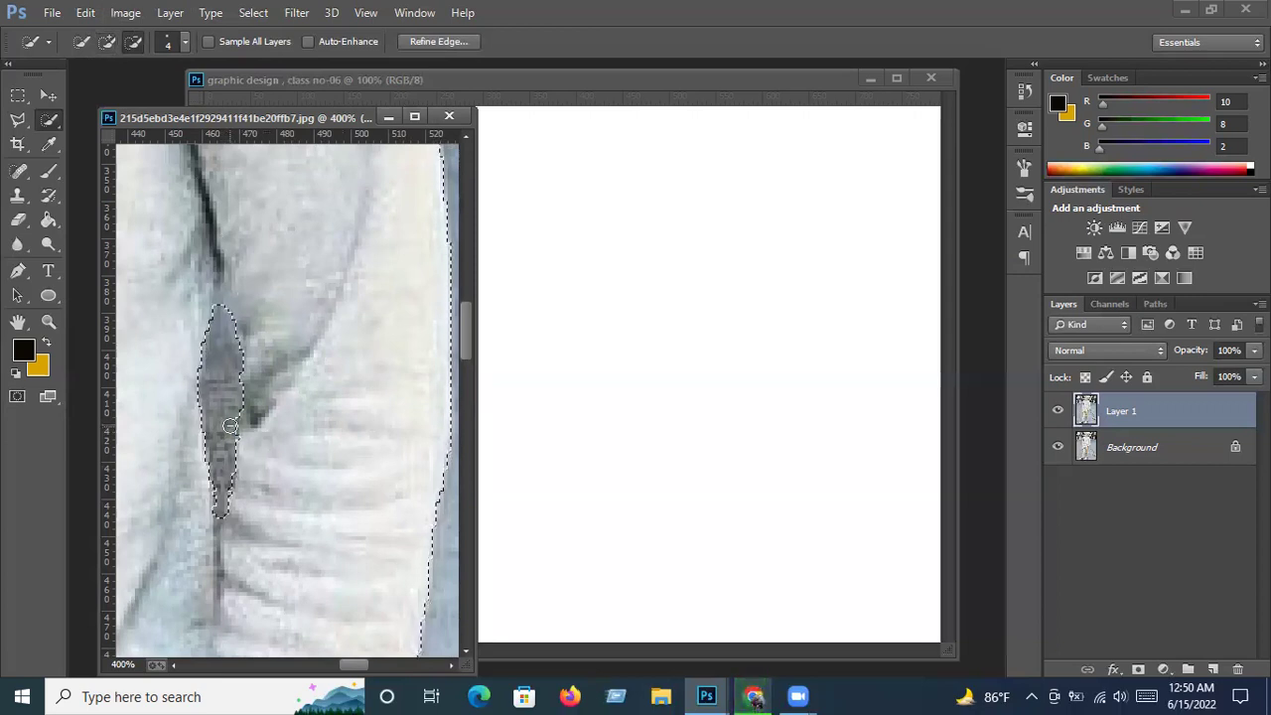
left_click(109, 45)
left_click(220, 309)
key("ctrl+z")
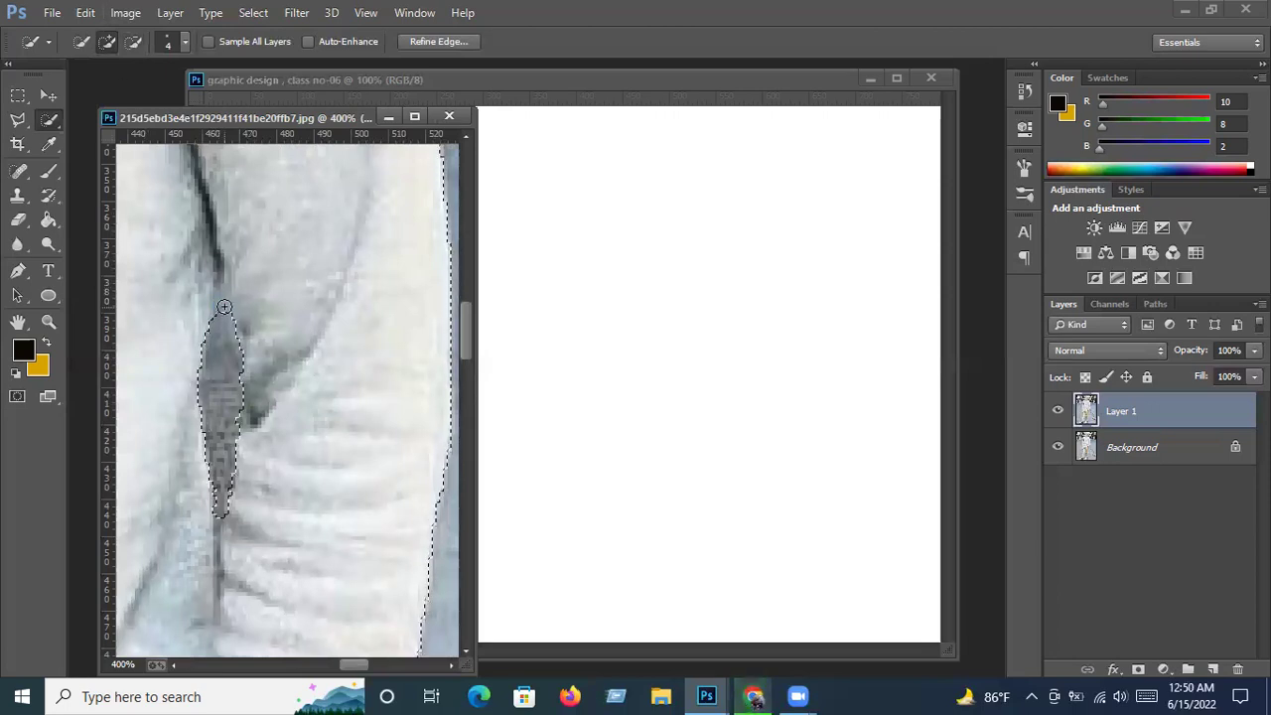
left_click(130, 48)
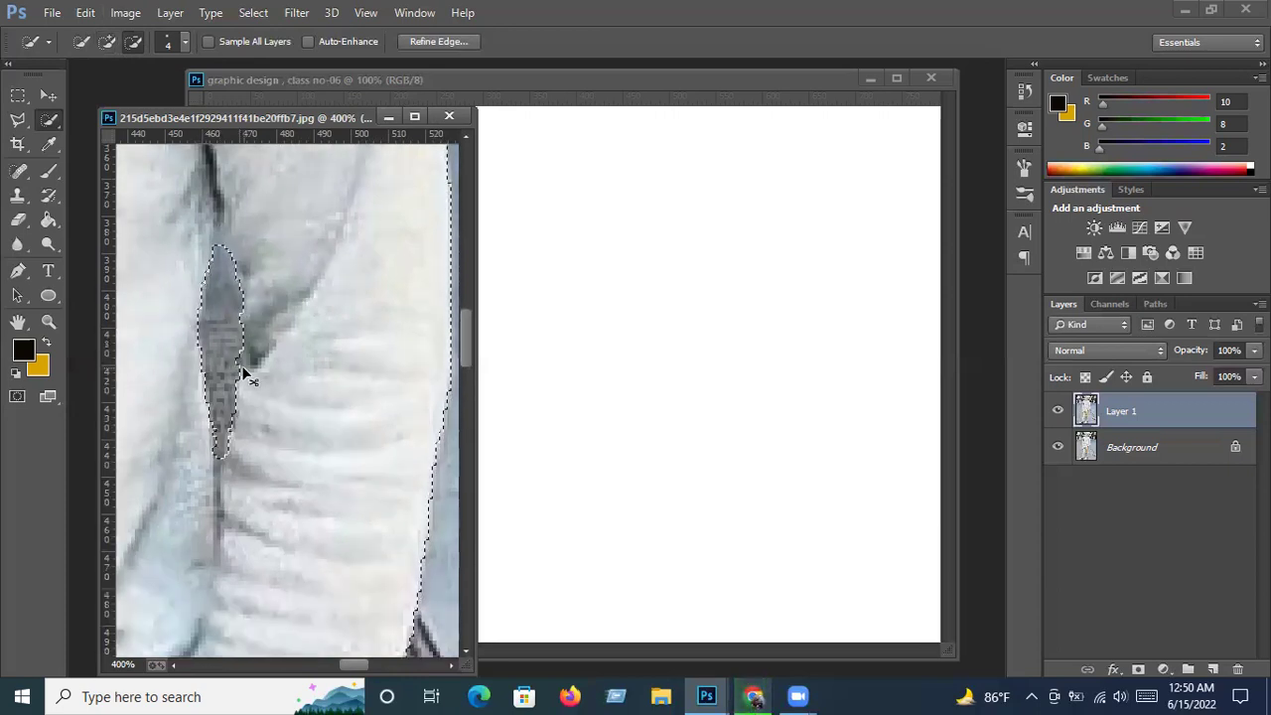
scroll(245, 374, "down", 2)
scroll(245, 374, "down", 1)
Choose Select > Inverse so the street background is selected instead of the man.
scroll(245, 375, "down", 1)
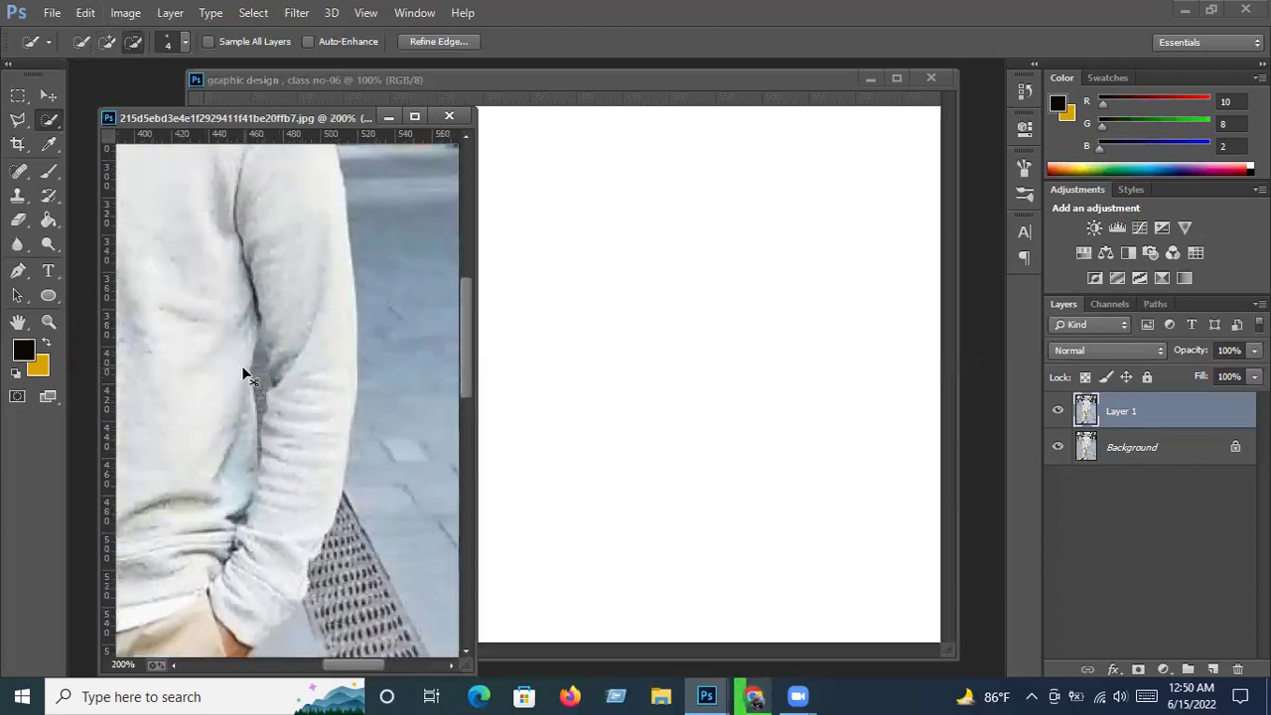
scroll(246, 374, "down", 1)
scroll(246, 374, "down", 1)
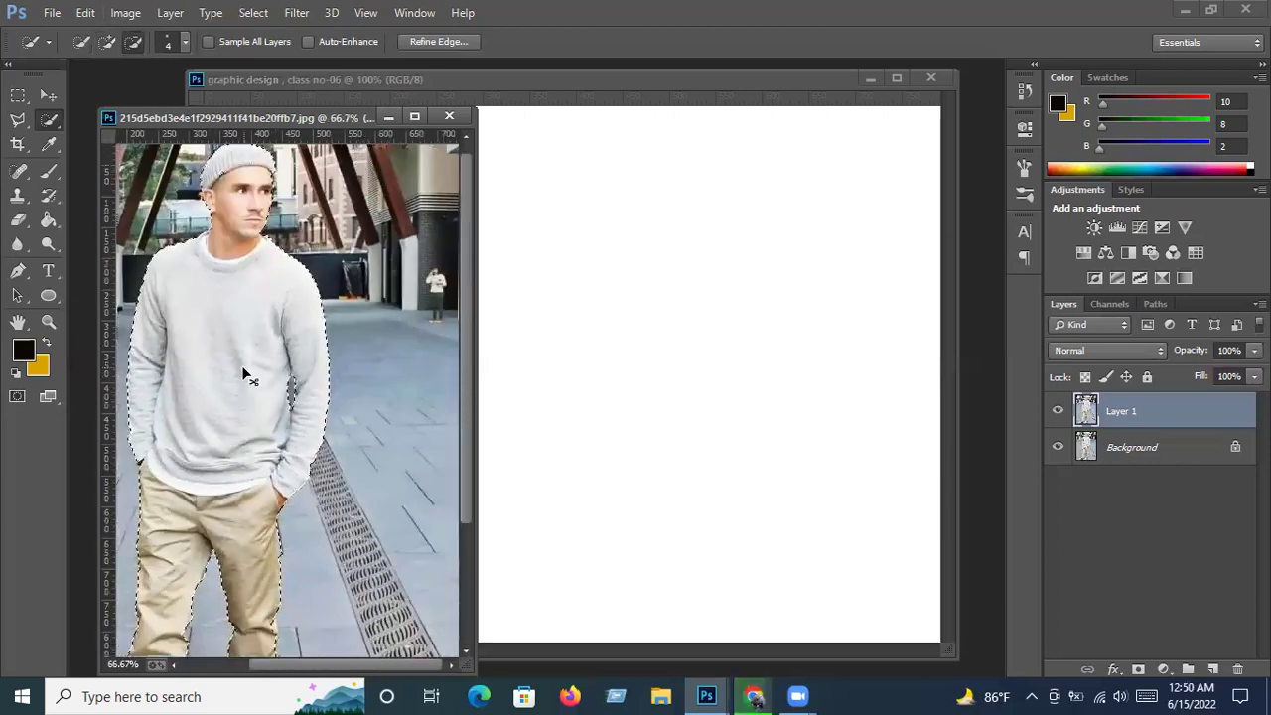
scroll(242, 369, "down", 1)
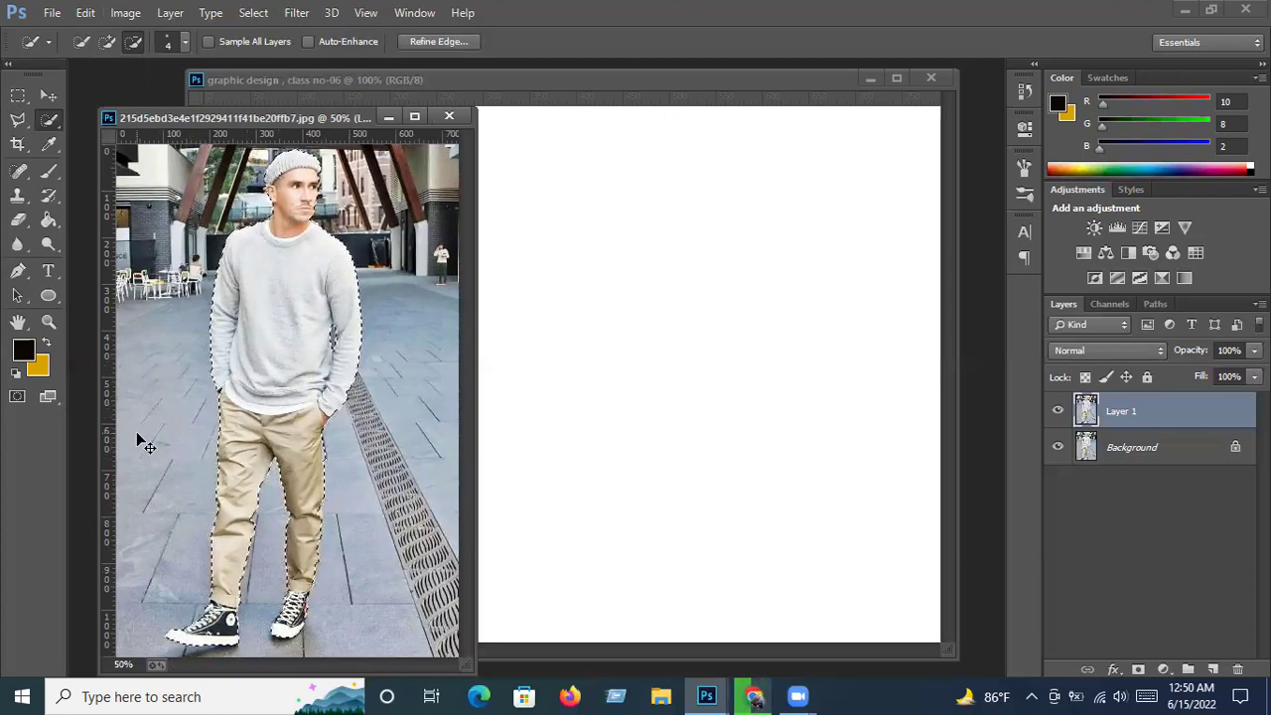
scroll(136, 431, "up", 1)
scroll(136, 431, "down", 1)
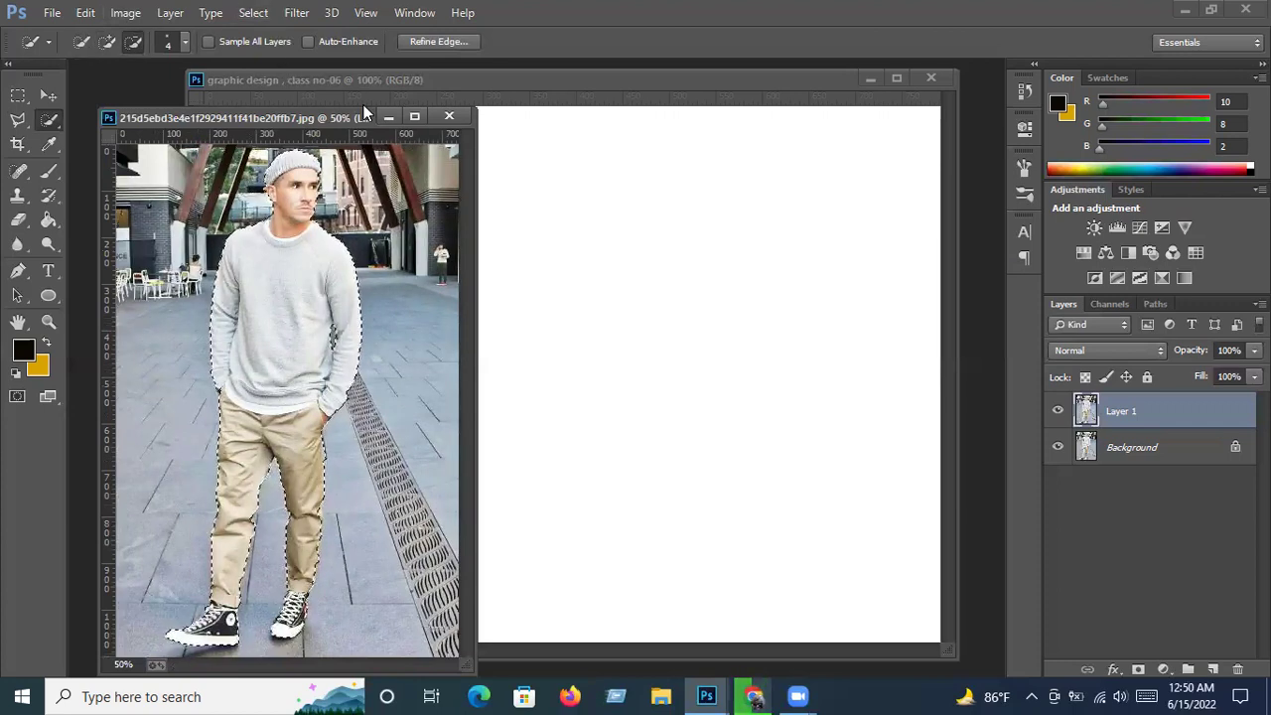
left_click(254, 13)
mouse_move(86, 13)
key("Left")
key("Left")
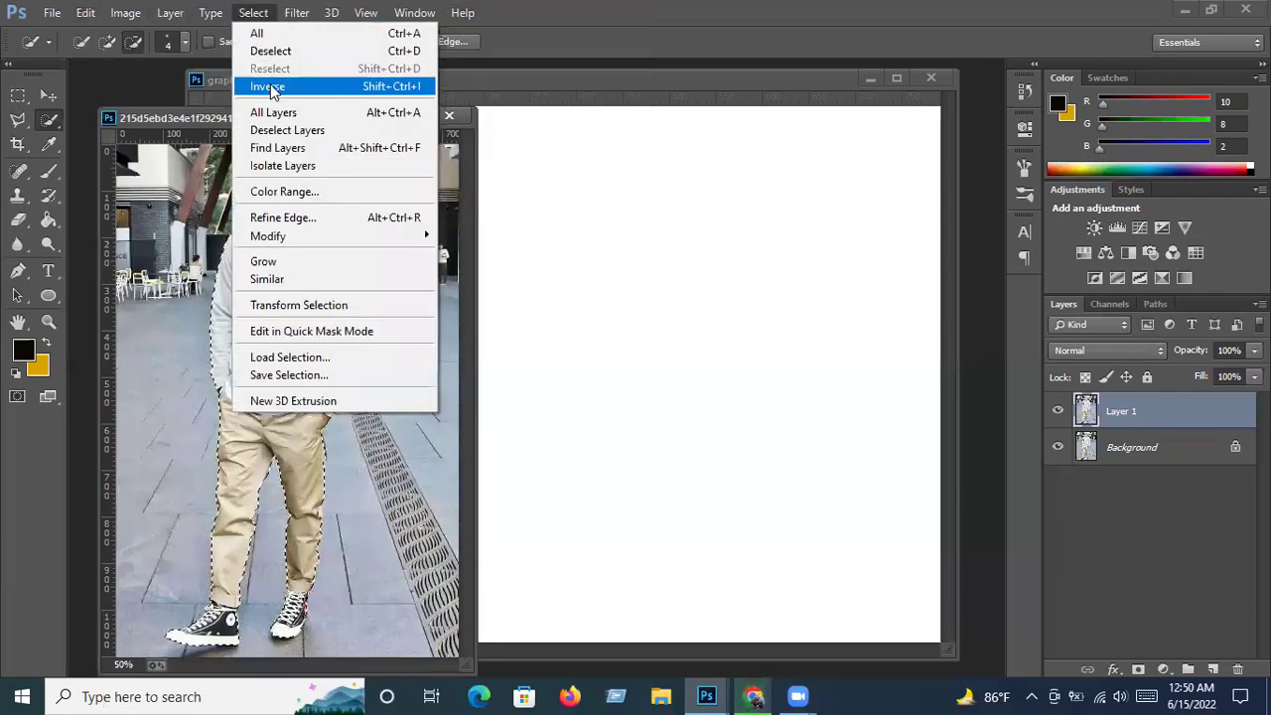
left_click(270, 89)
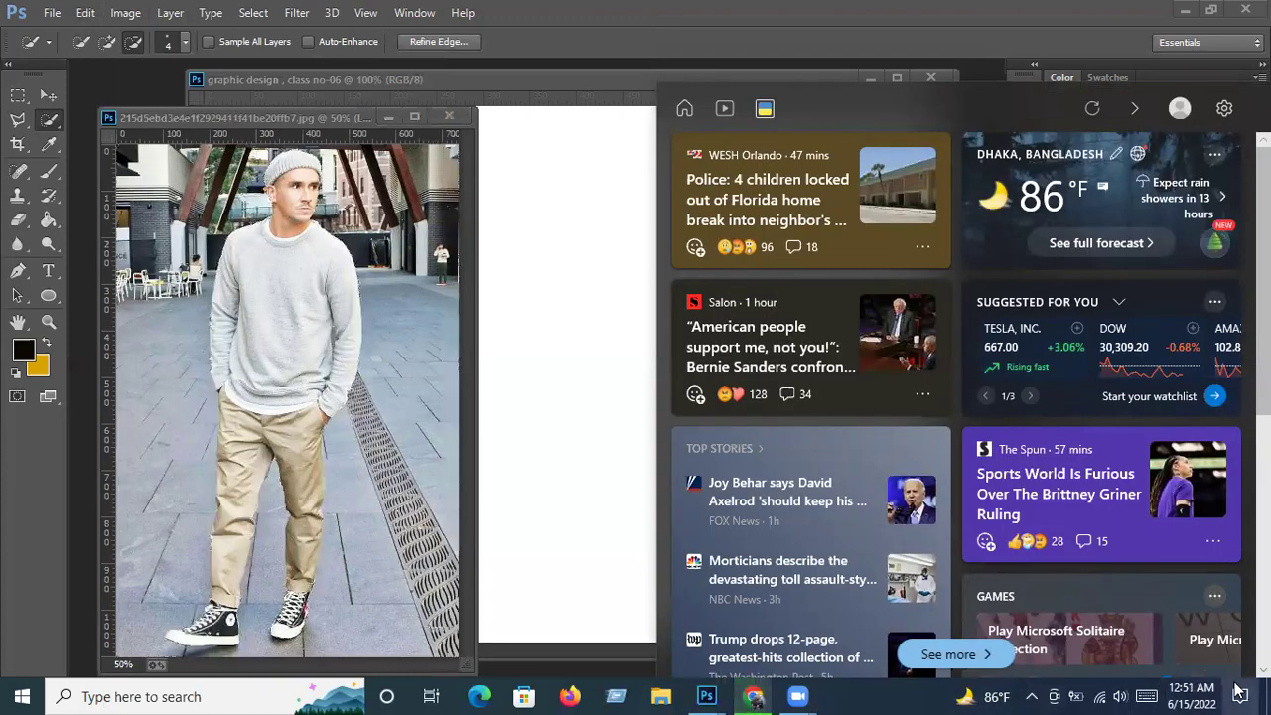
Dismiss the Windows news panel and return focus to Photoshop.
left_click(1239, 695)
left_click(834, 671)
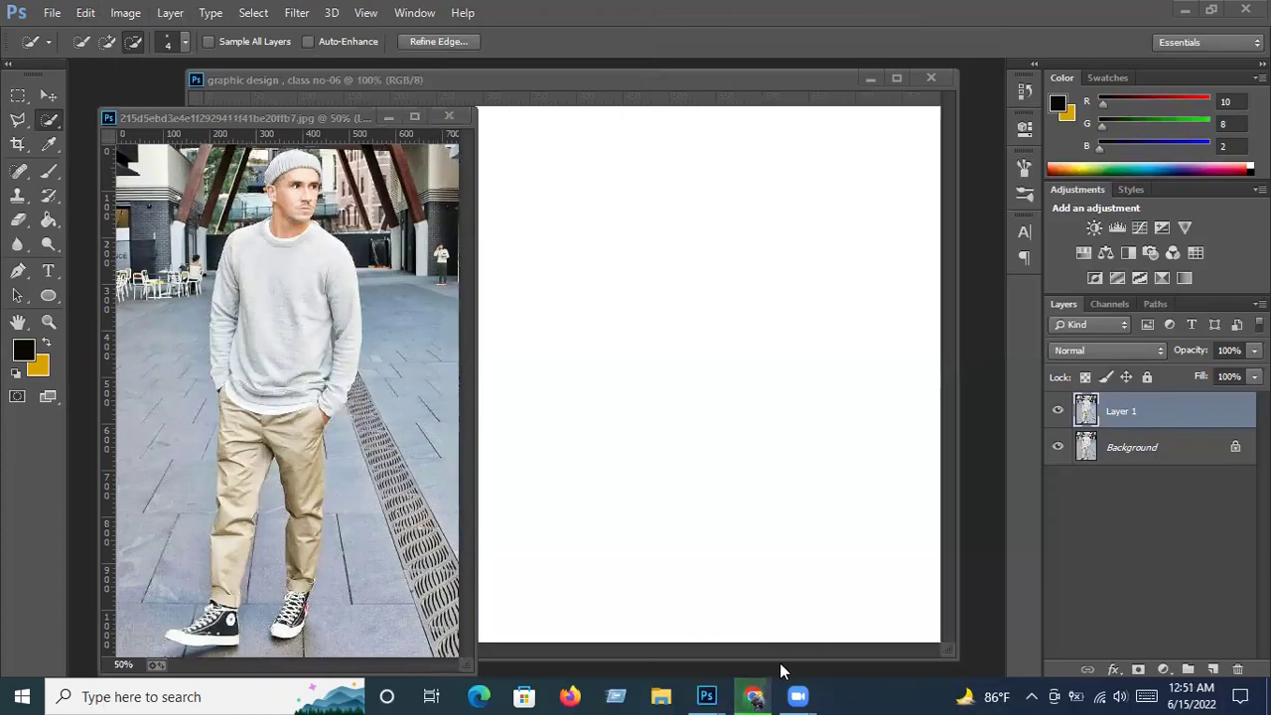
left_click(250, 13)
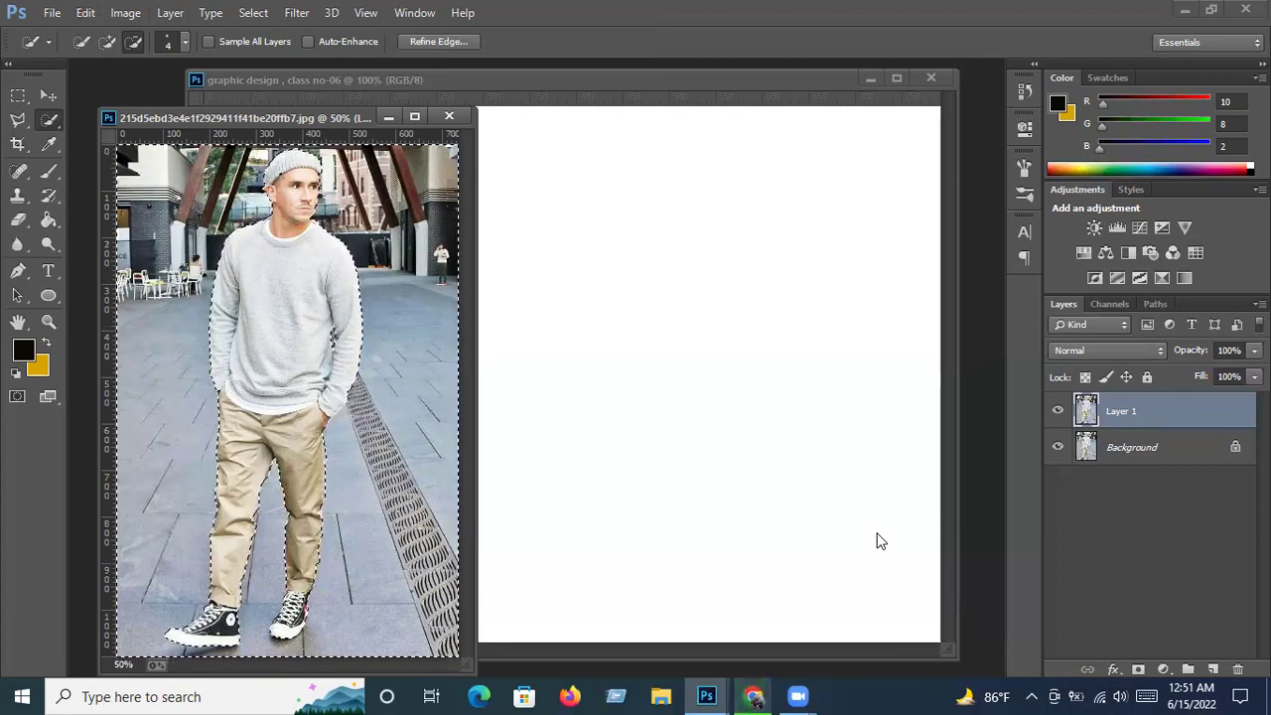
Delete the selected street background using the on-screen keyboard's Backspace.
left_click(1142, 694)
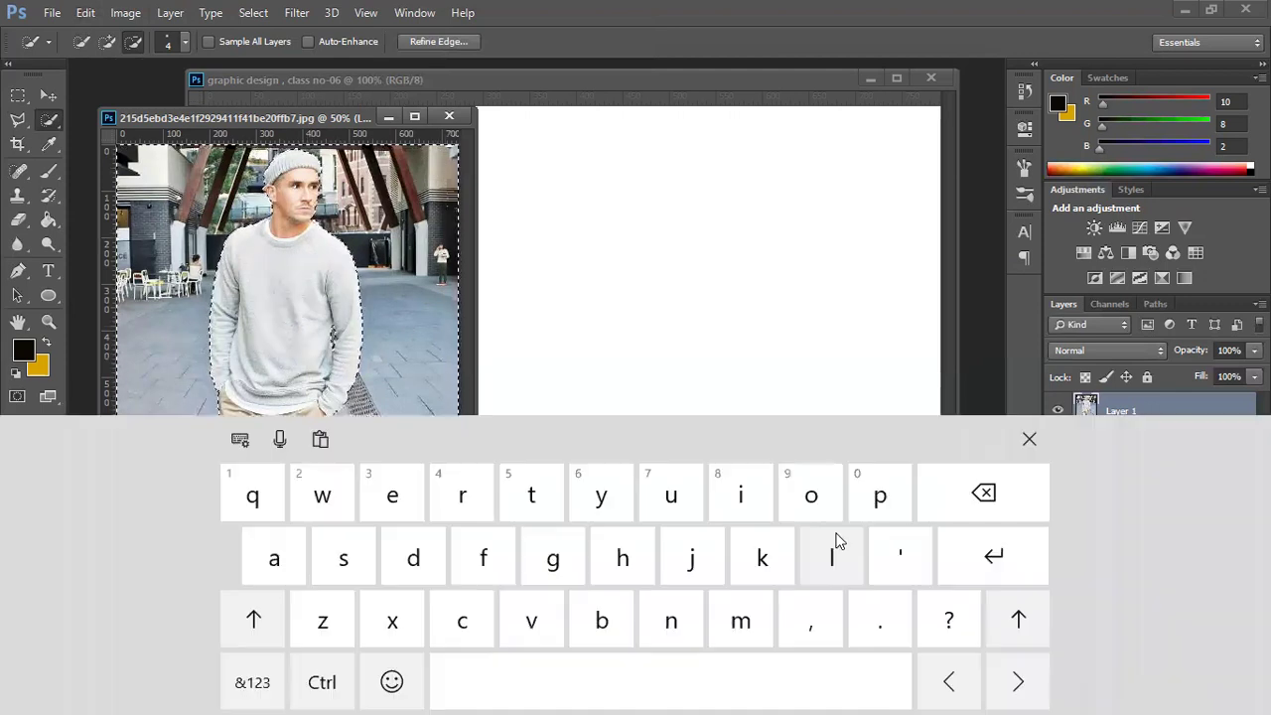
left_click(982, 499)
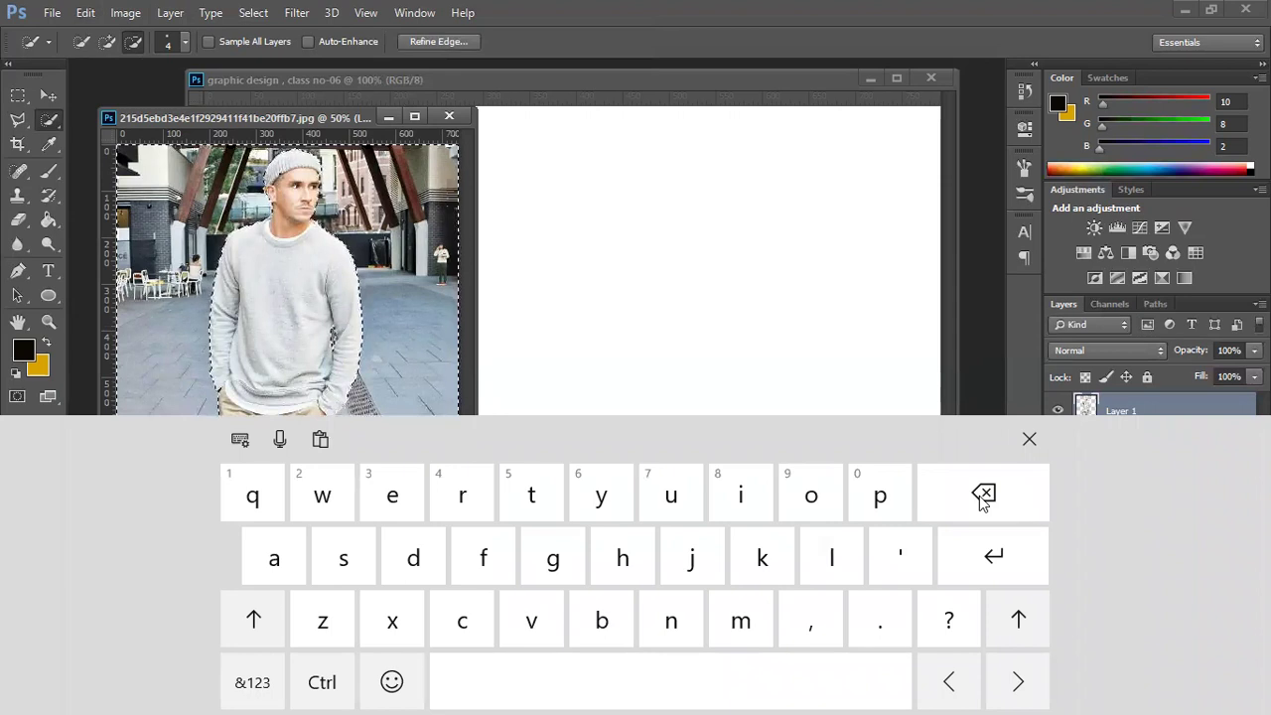
left_click(1028, 440)
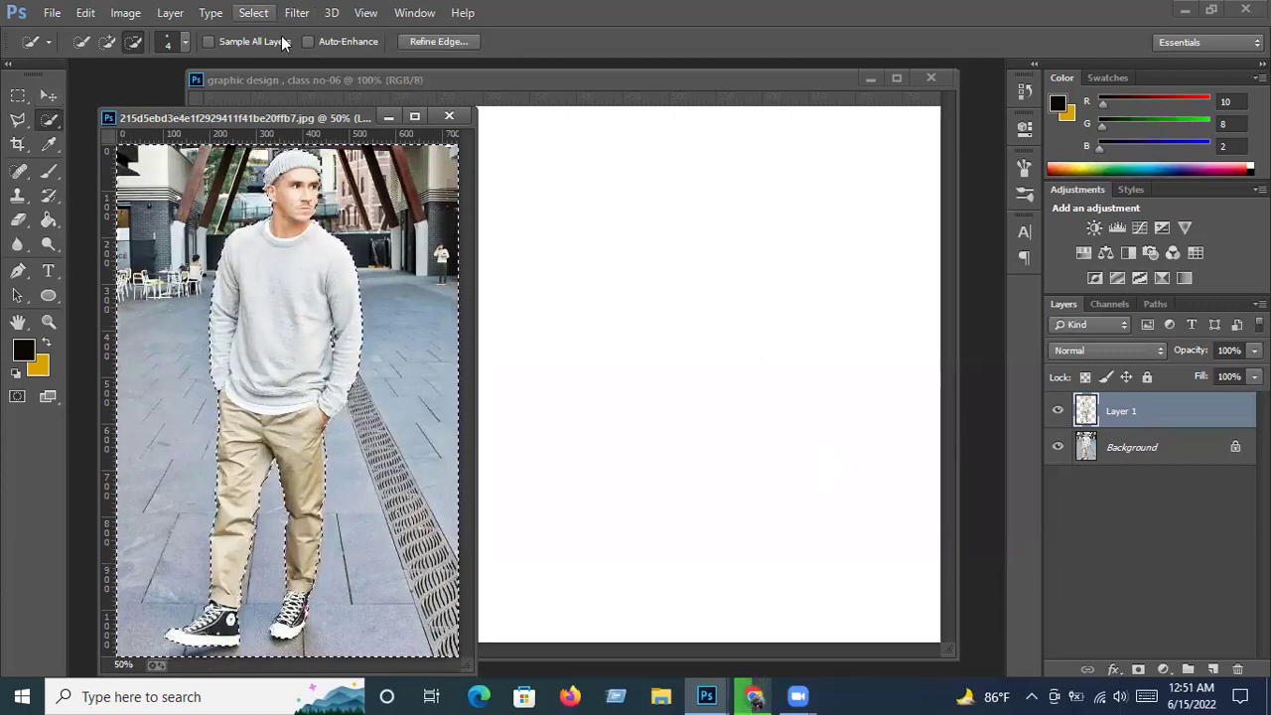
Deselect and move the cut-out man into the 'graphic design , class no-06' document.
left_click(253, 12)
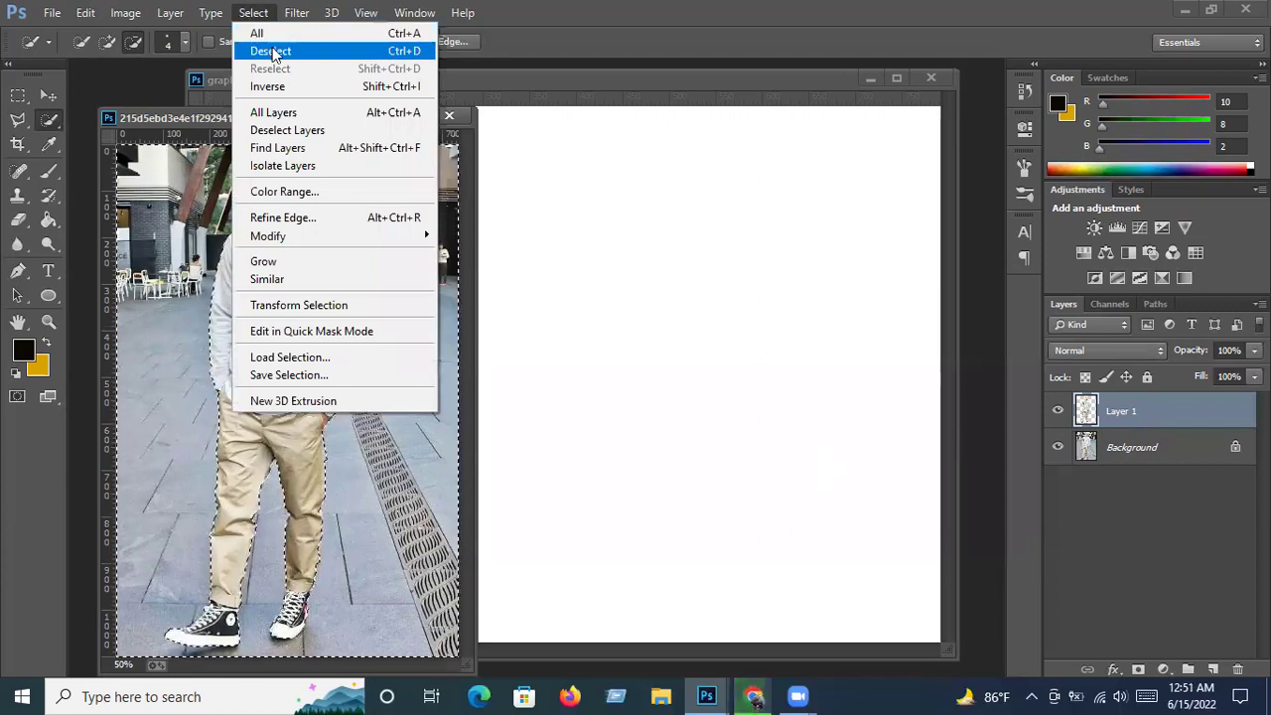
left_click(271, 52)
left_click(49, 95)
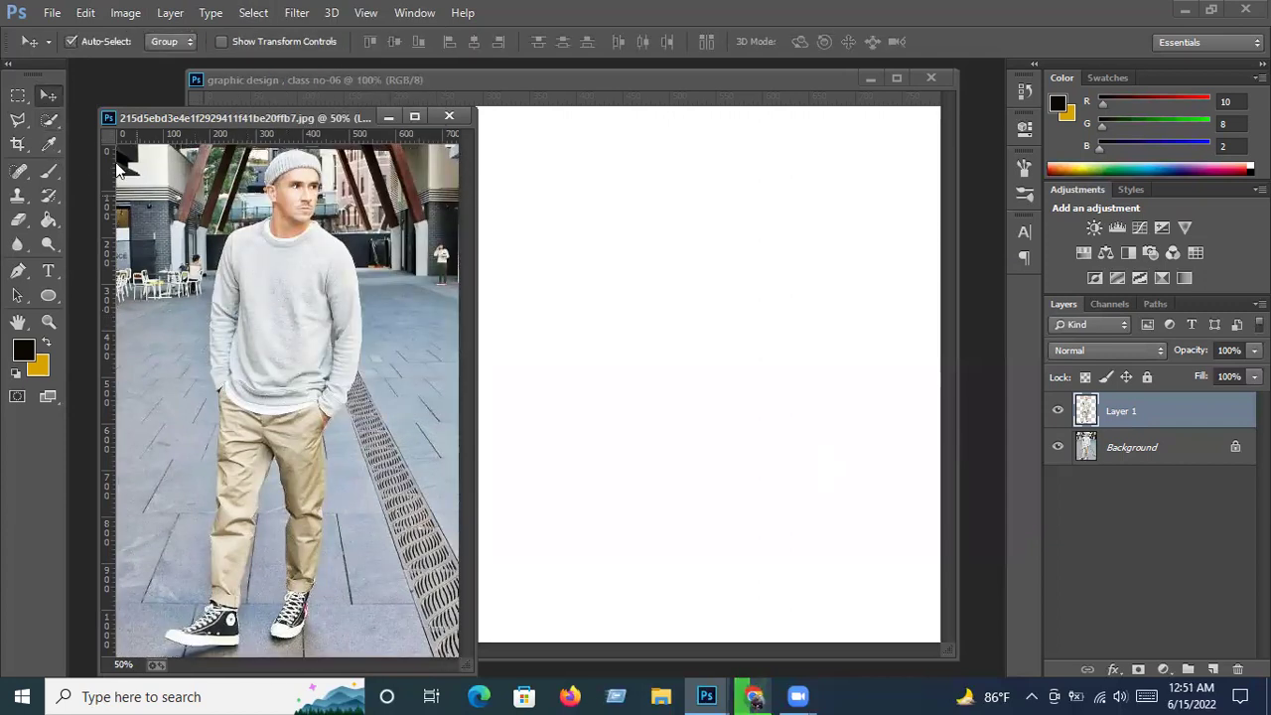
left_click_drag(291, 316, 632, 335)
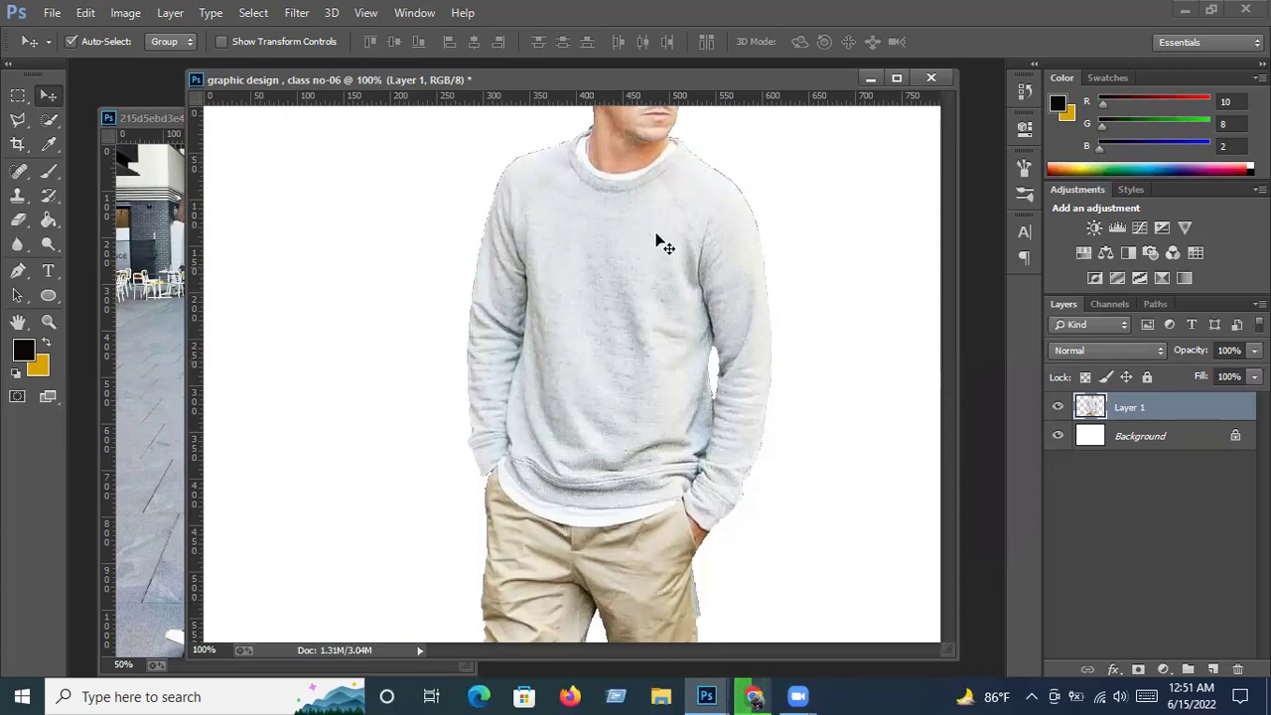
Free-transform the man to about 51% width by 45.69% height, centred on the canvas.
left_click_drag(656, 236, 618, 388)
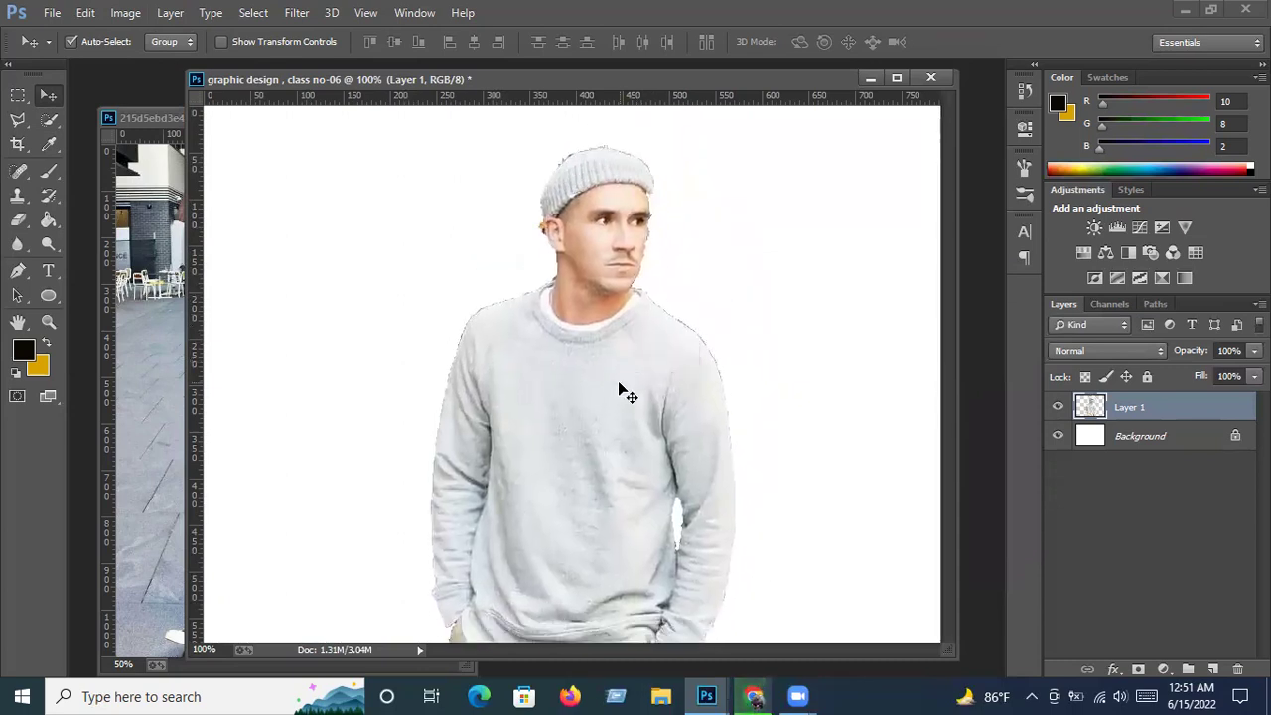
key("ctrl+t")
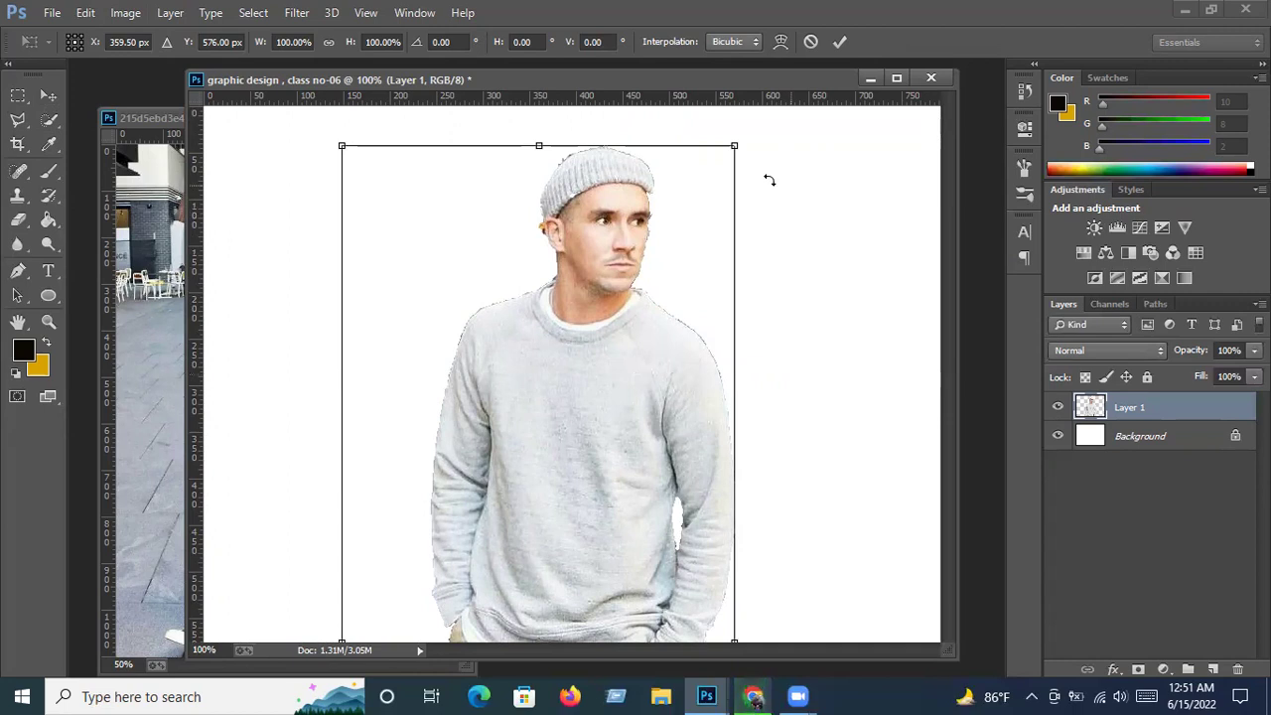
mouse_move(726, 155)
left_mouse_down()
mouse_move(593, 305)
mouse_move(708, 204)
mouse_move(616, 434)
left_mouse_up()
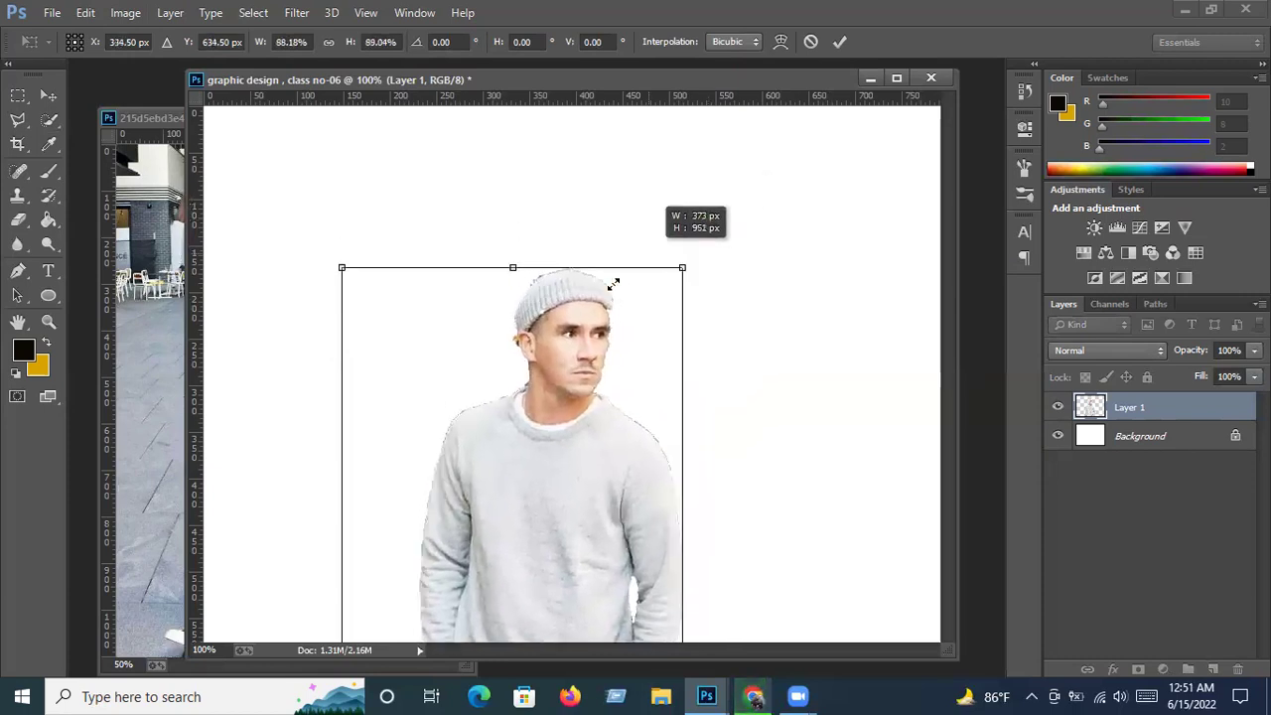
left_click_drag(509, 511, 641, 212)
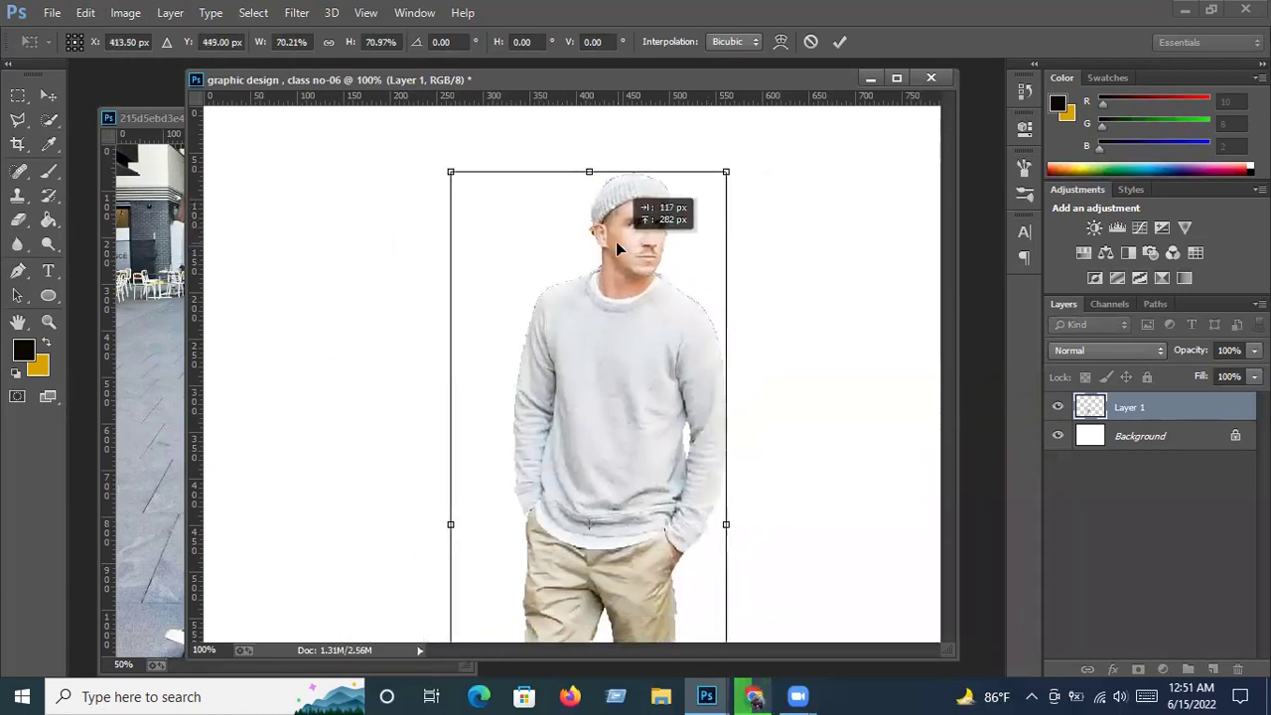
left_click_drag(735, 157, 701, 264)
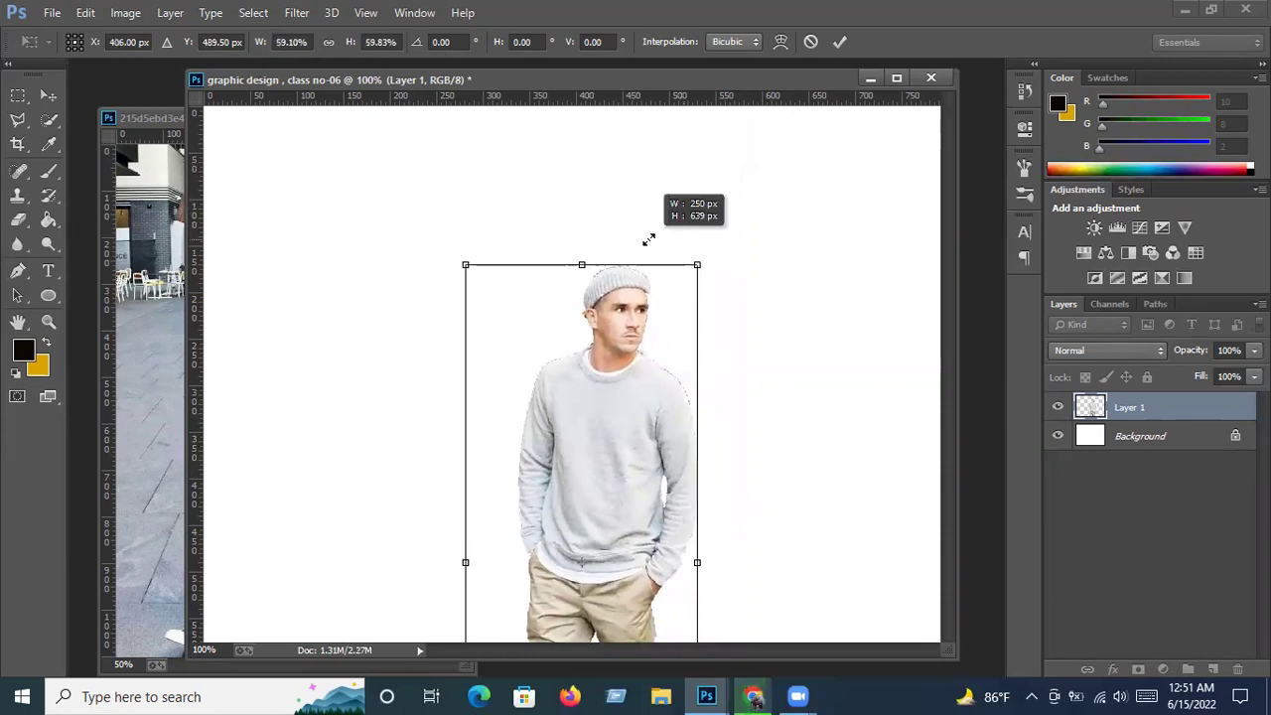
left_click_drag(609, 452, 593, 310)
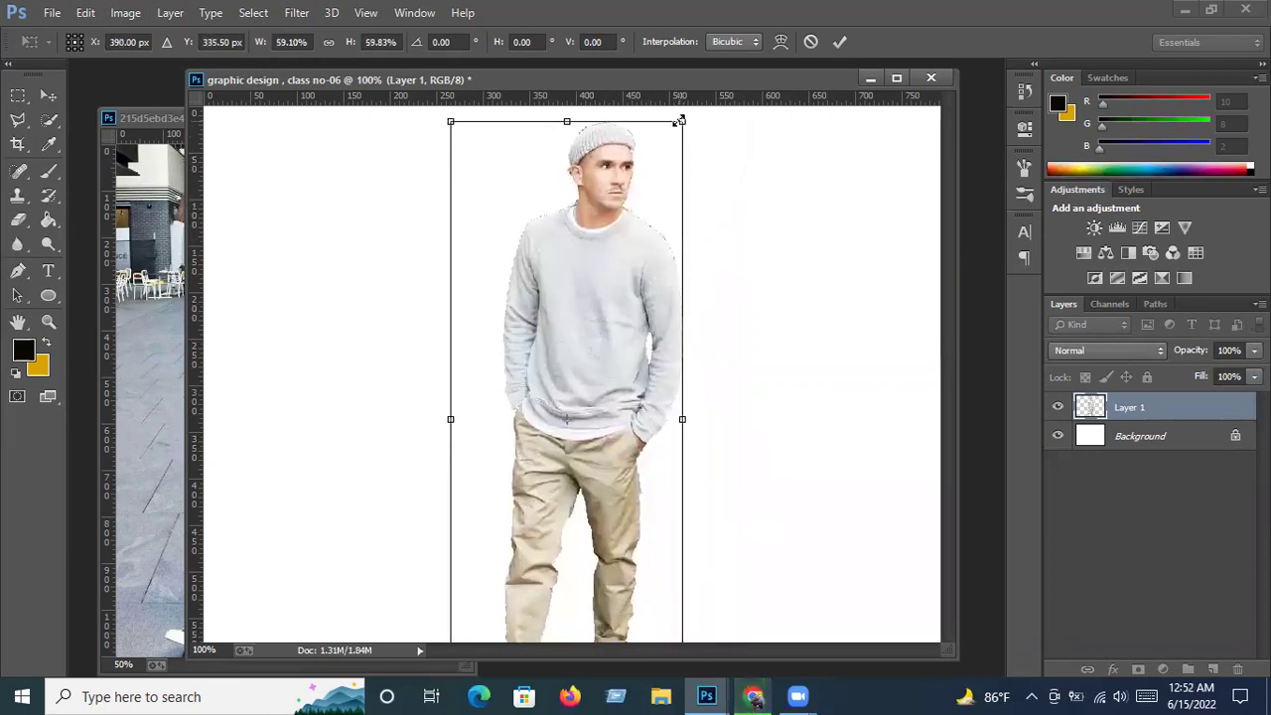
left_click_drag(681, 123, 632, 246)
left_click_drag(578, 361, 573, 292)
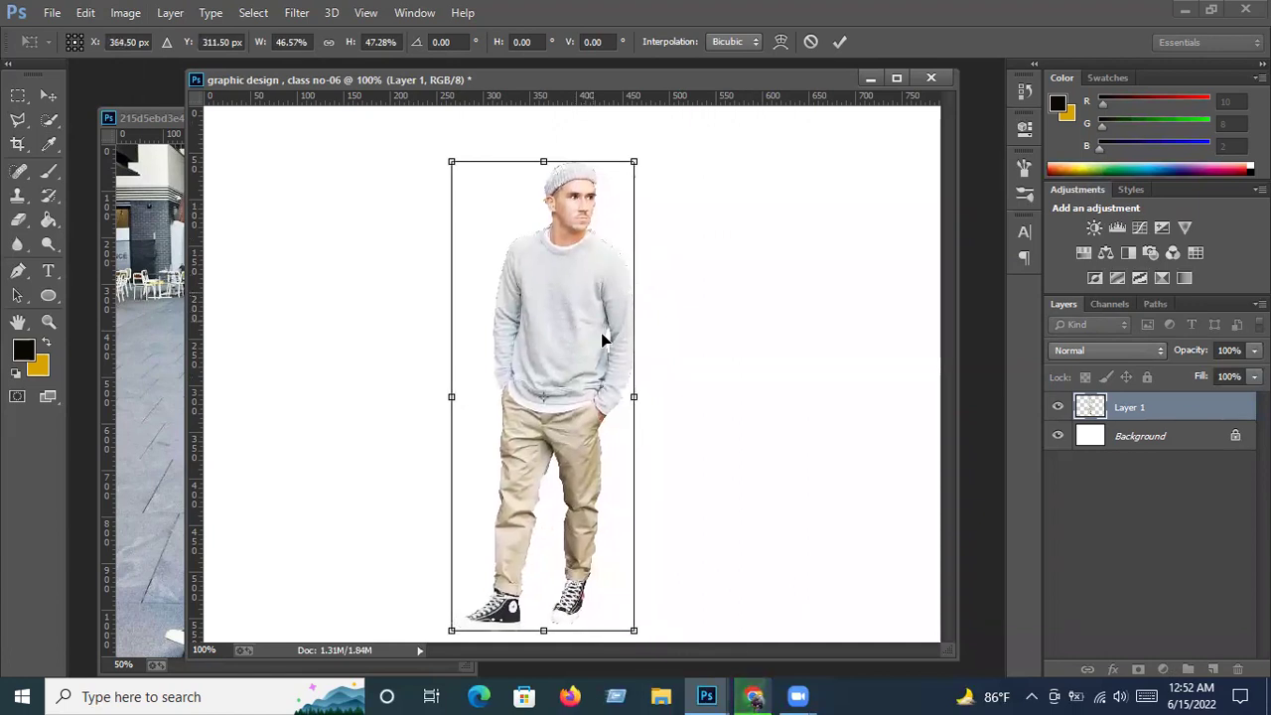
left_click_drag(636, 161, 628, 177)
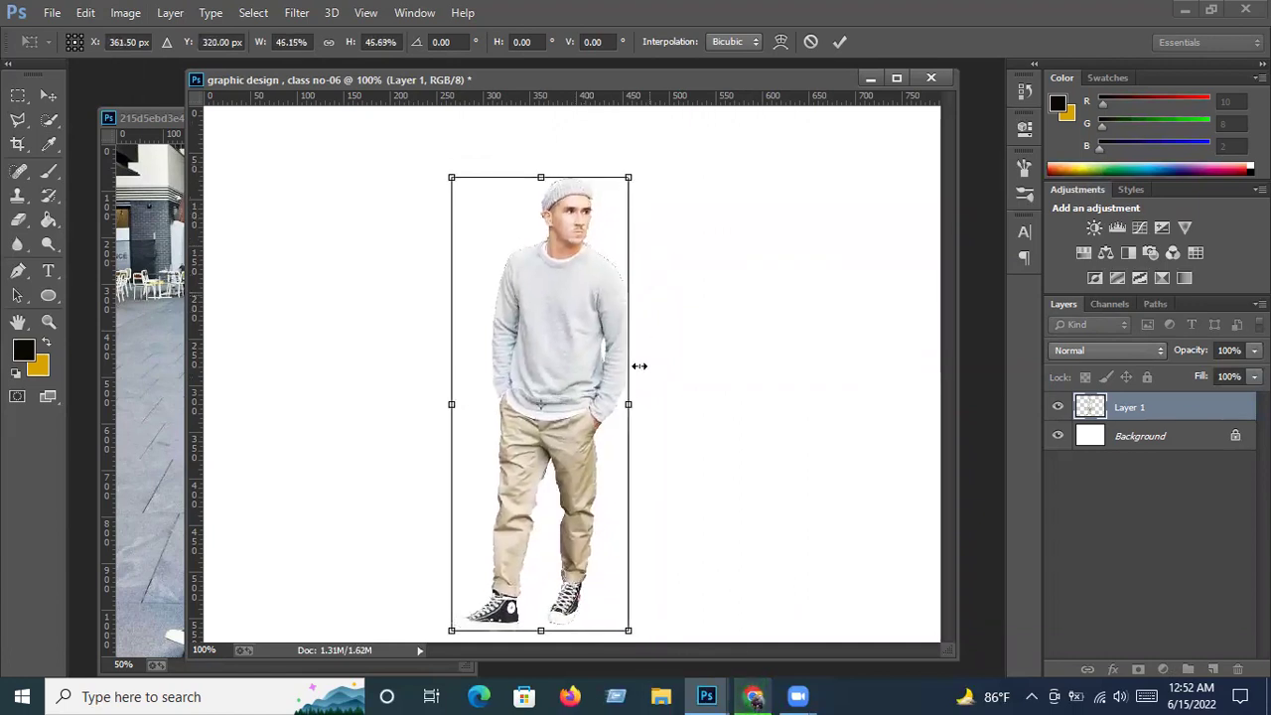
left_click_drag(629, 406, 654, 407)
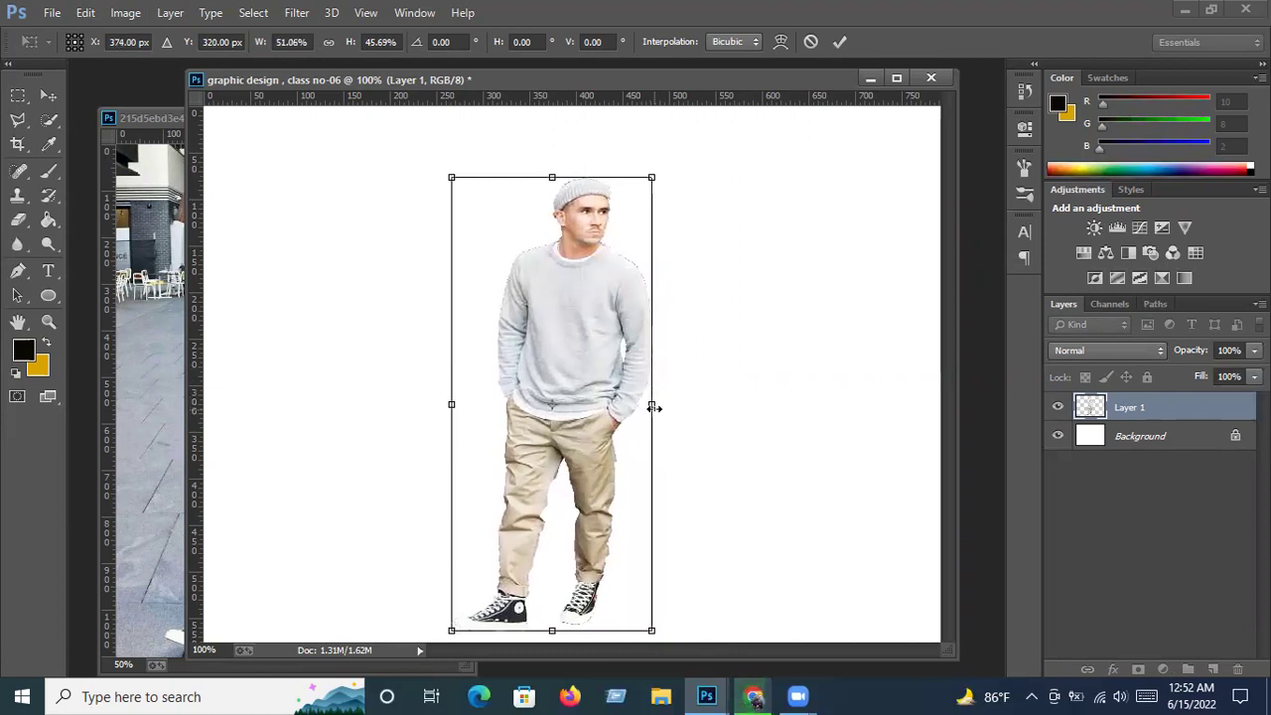
key("Return")
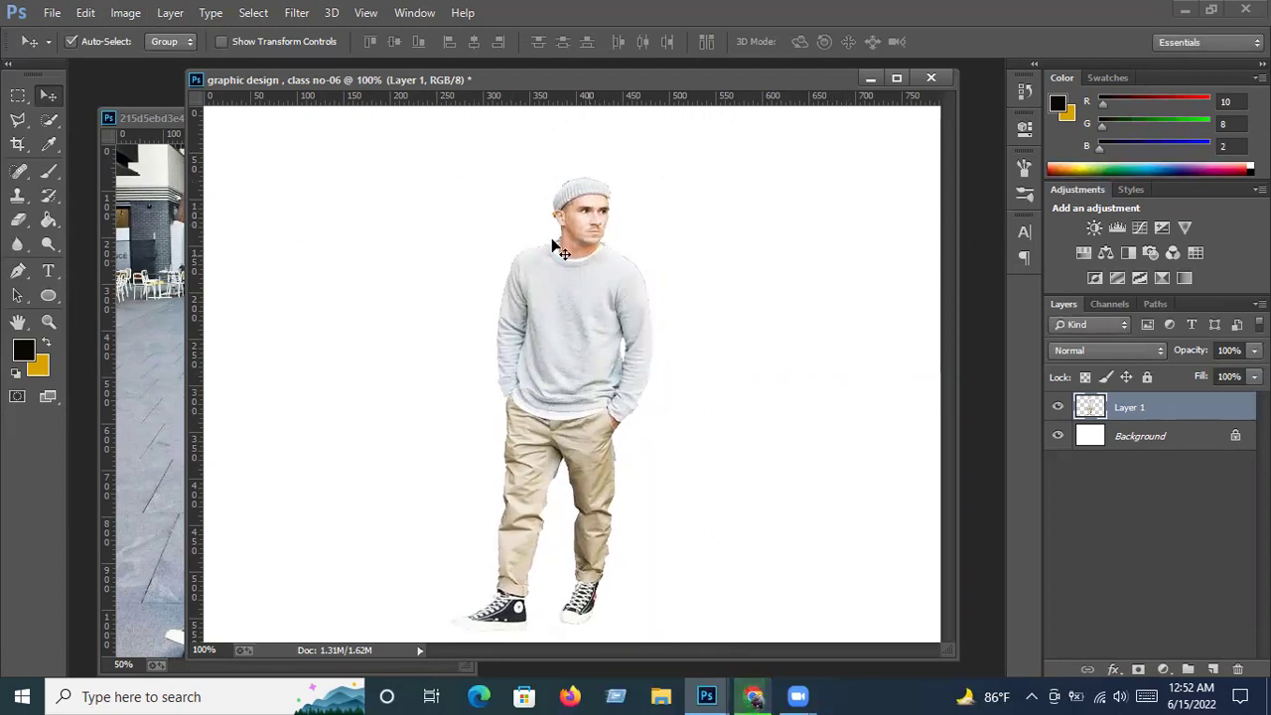
Open download (1).jpg and drag the autumn road photo into the graphic design document.
left_click(53, 14)
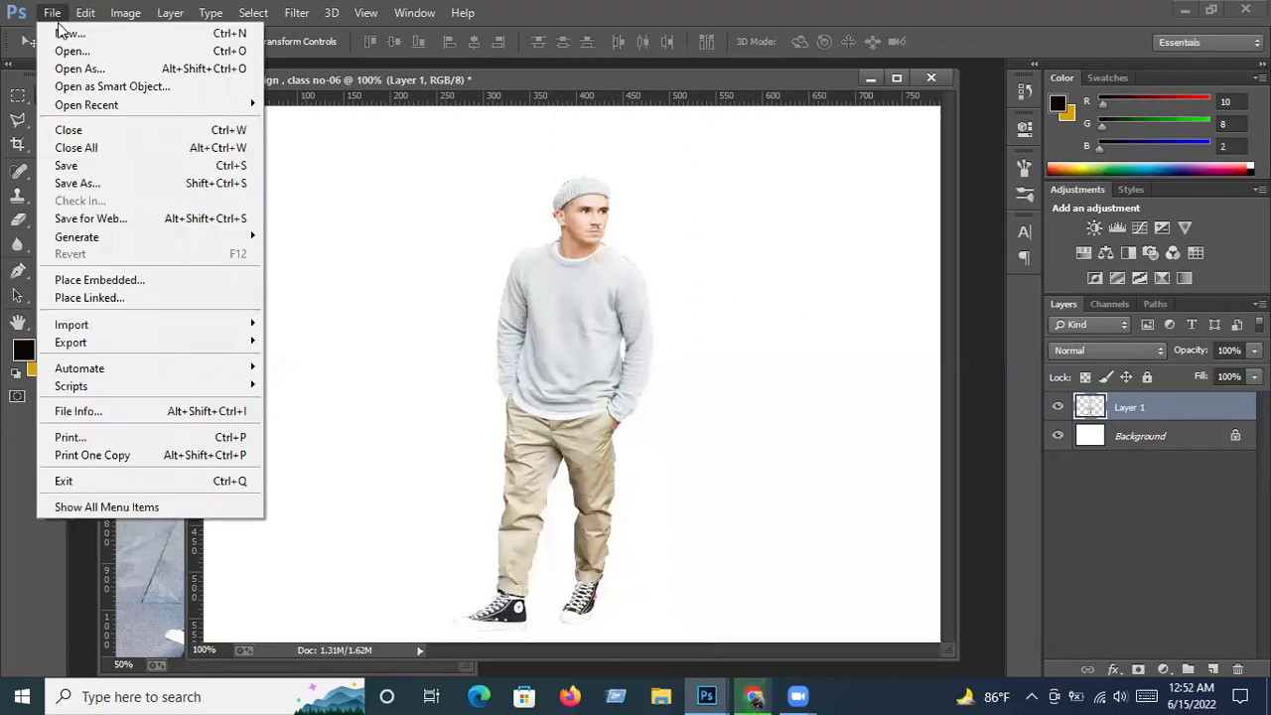
left_click(63, 52)
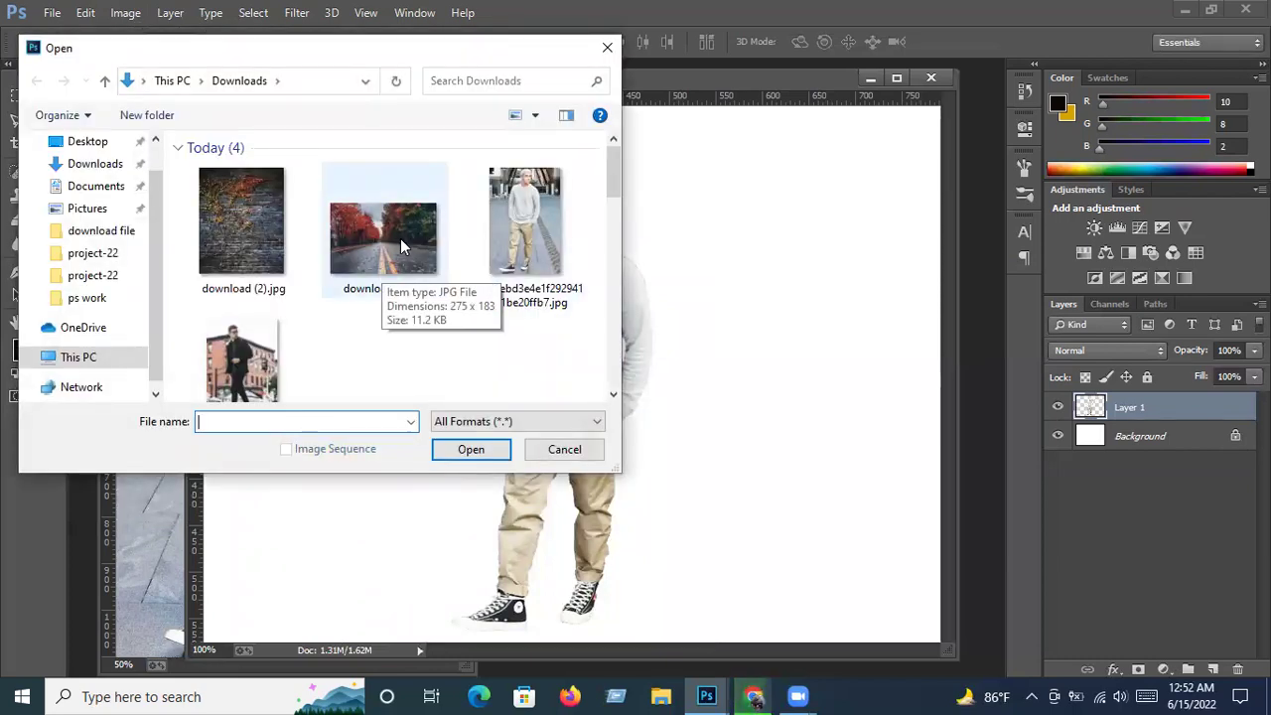
left_click(385, 268)
left_click(472, 452)
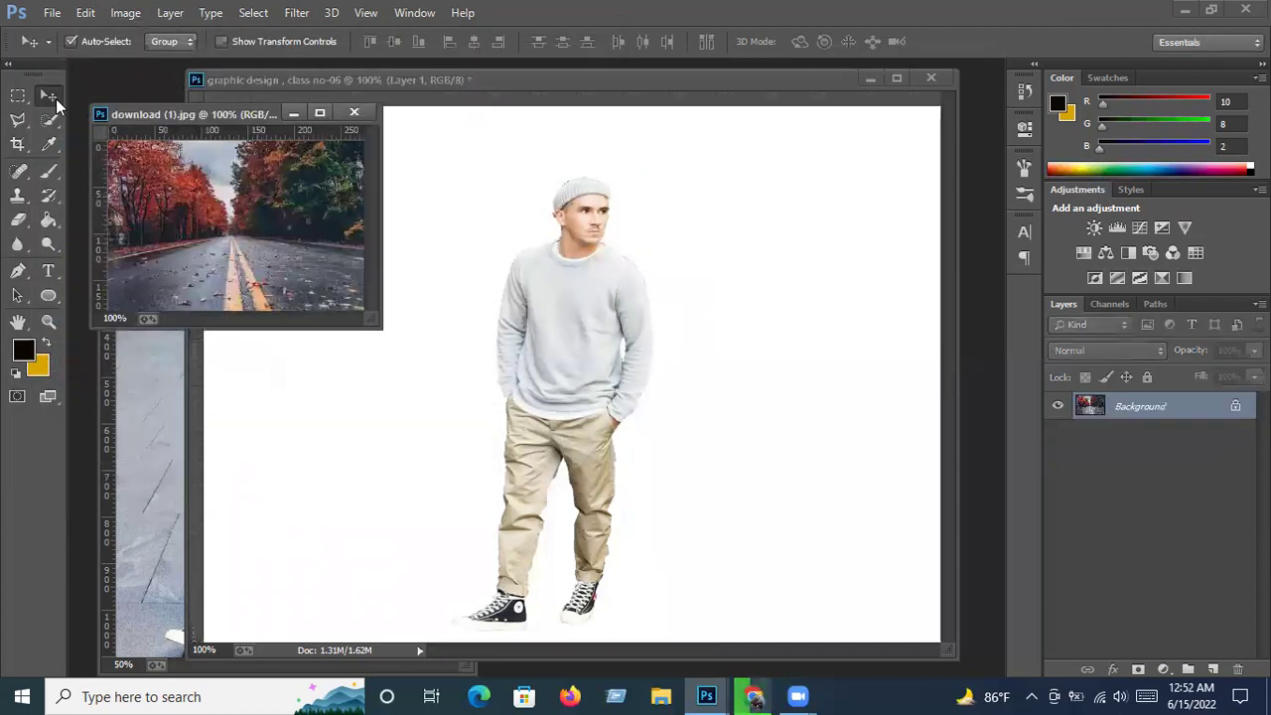
mouse_move(222, 222)
left_mouse_down()
mouse_move(614, 349)
mouse_move(576, 355)
left_mouse_up()
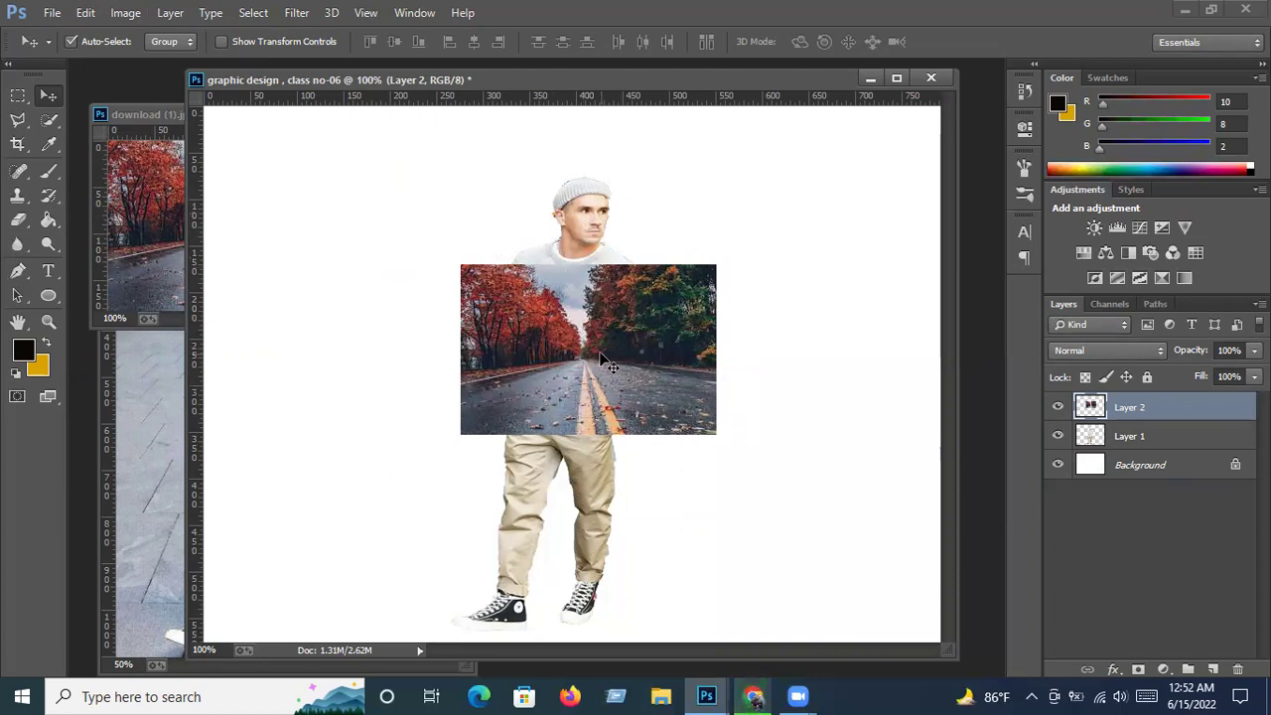
Apply an unchanged transform to Layer 1, then start transforming the road photo on Layer 2.
left_click(591, 227)
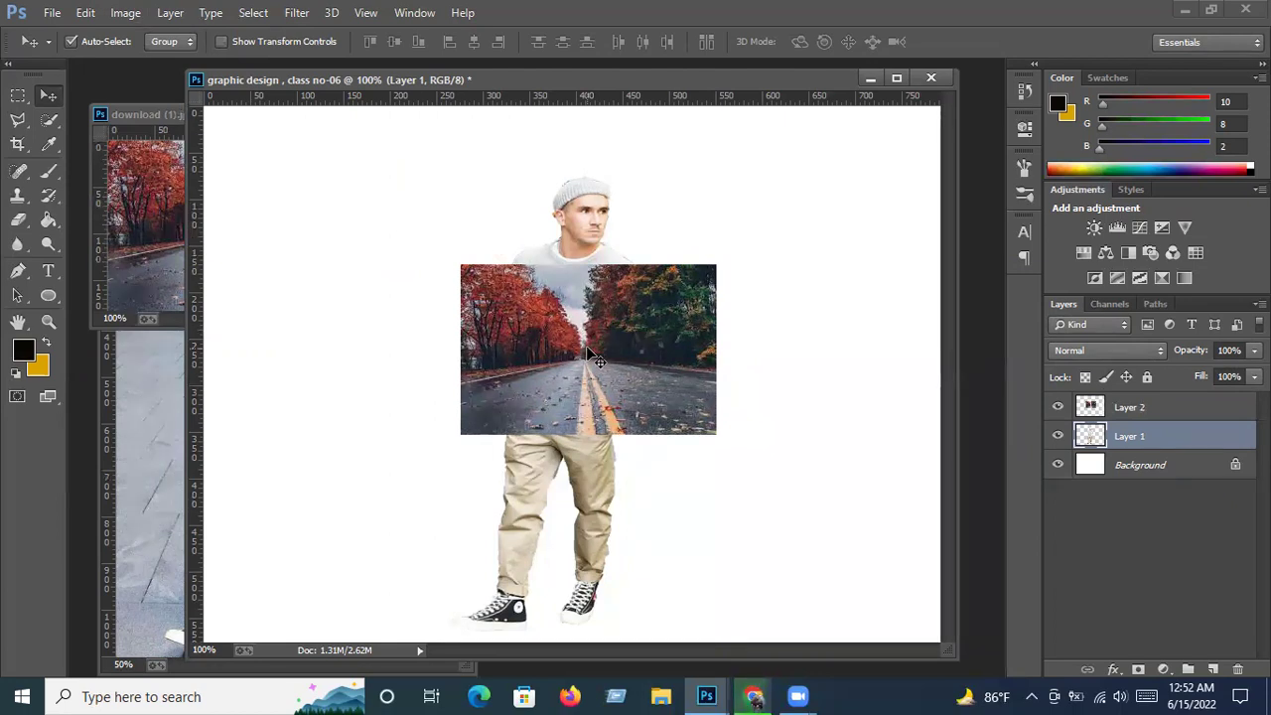
key("ctrl+t")
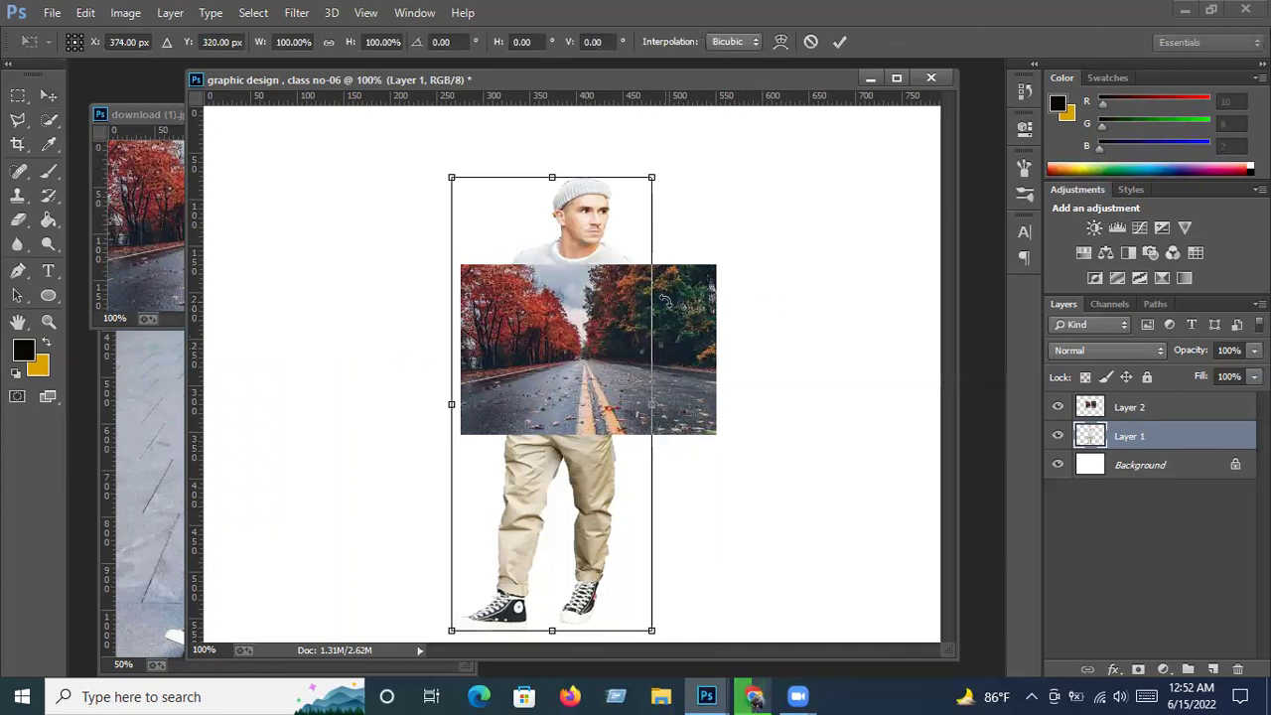
key("Return")
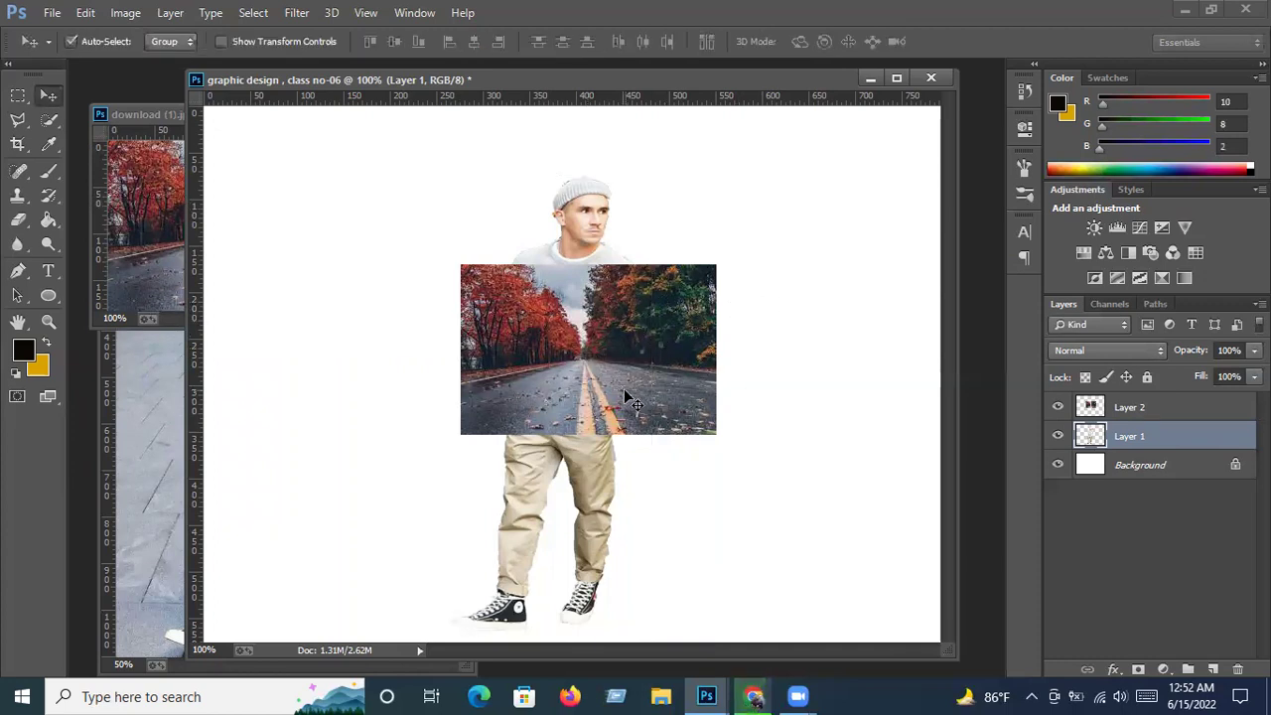
left_click(623, 388)
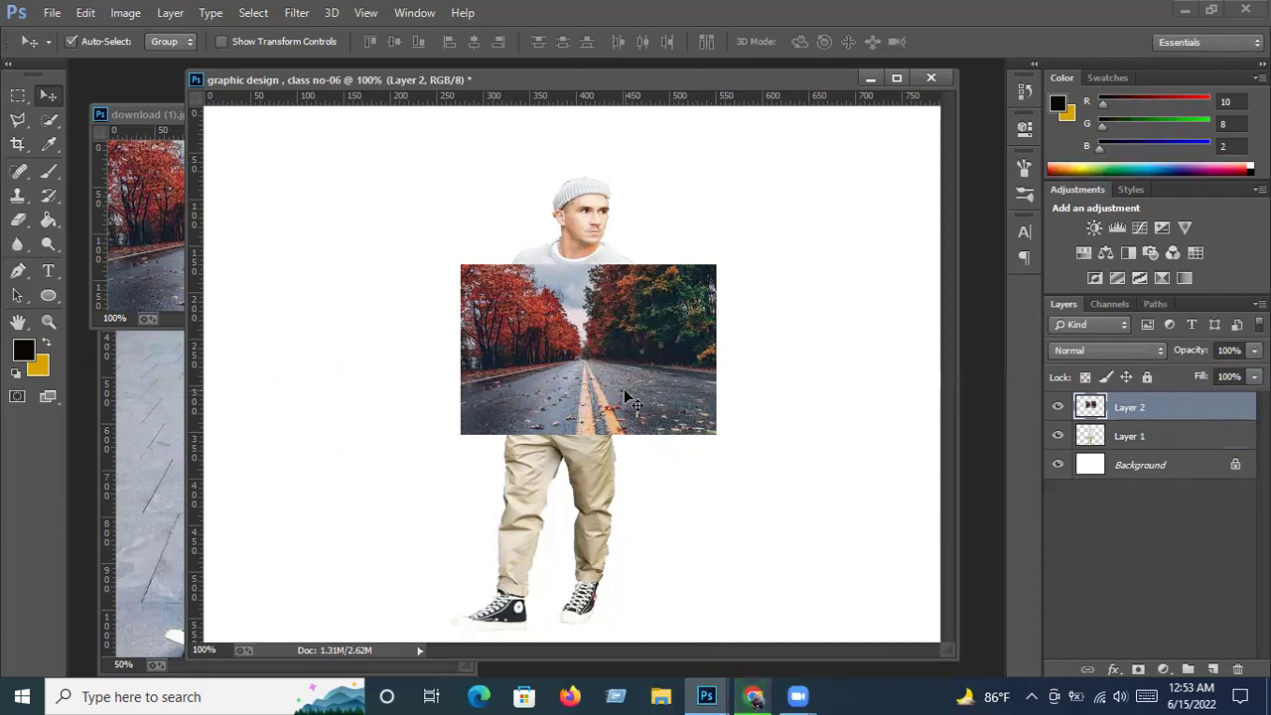
key("ctrl+t")
Scale Layer 2's autumn road photo up until it fills the whole canvas, and commit the transform.
left_click_drag(715, 266, 949, 107)
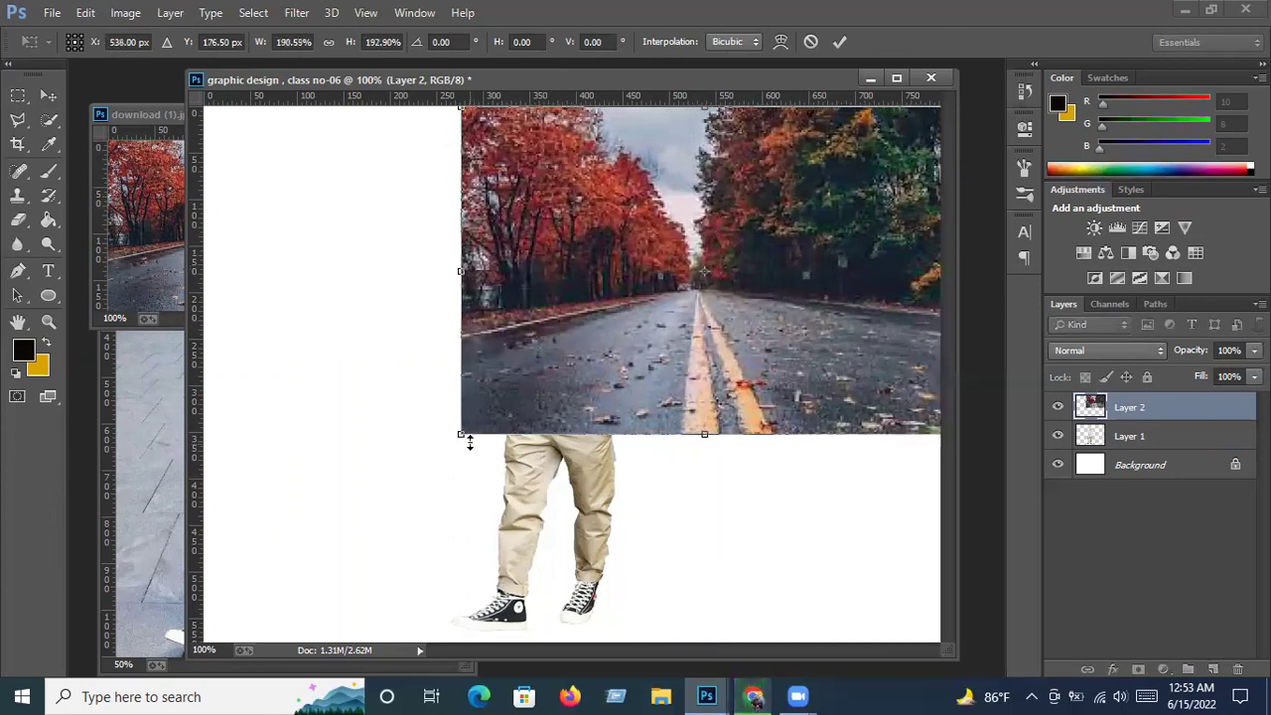
left_click_drag(460, 432, 208, 633)
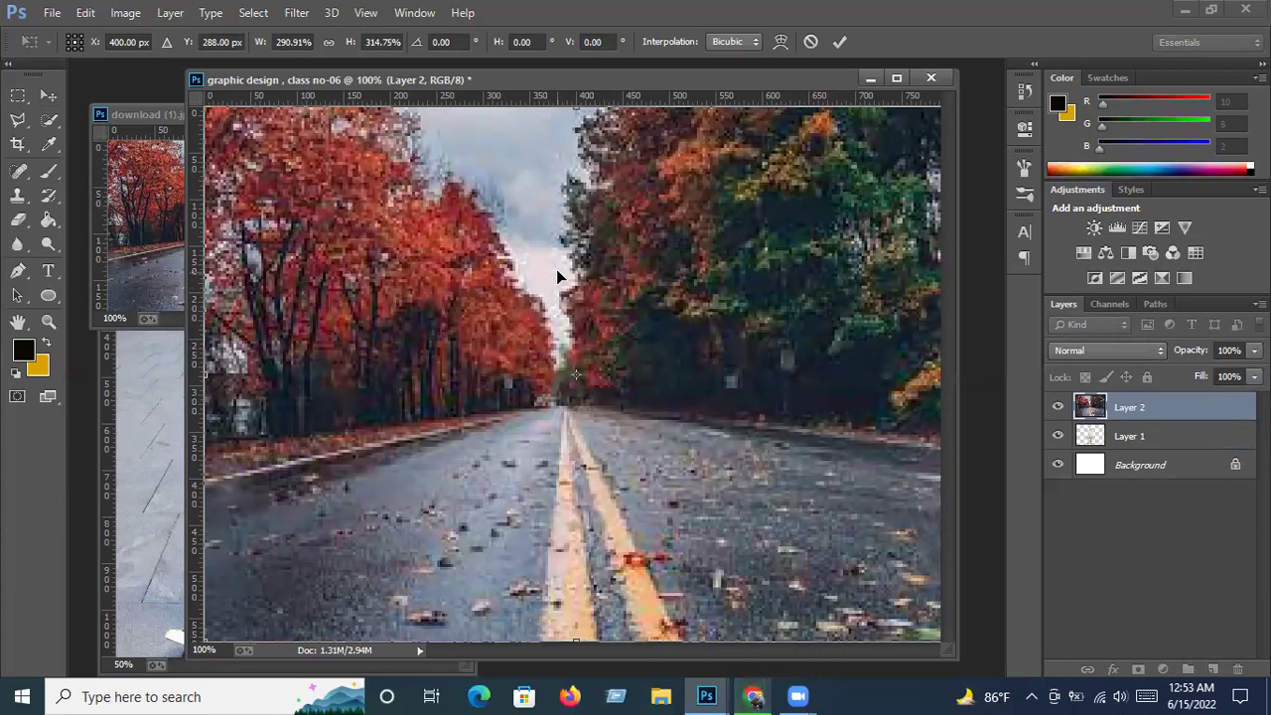
key("Return")
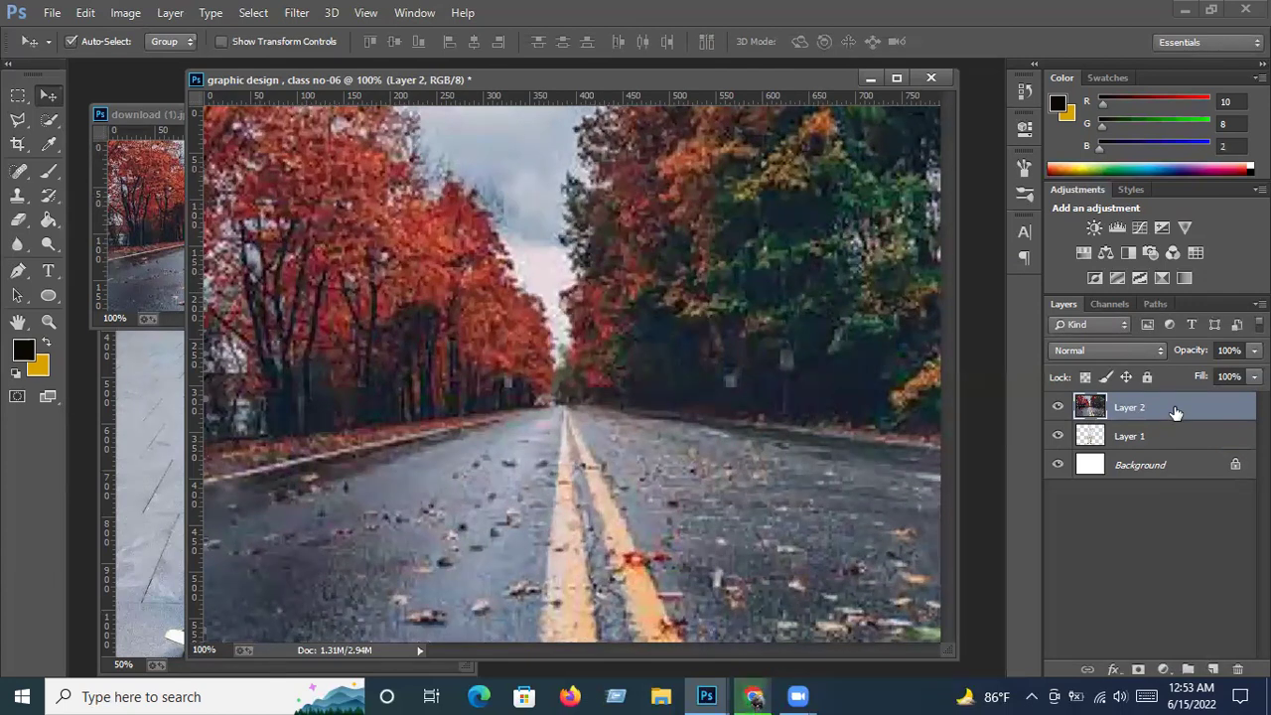
Send the road photo layer behind the man and position him on the road.
left_click(1168, 440, "shift")
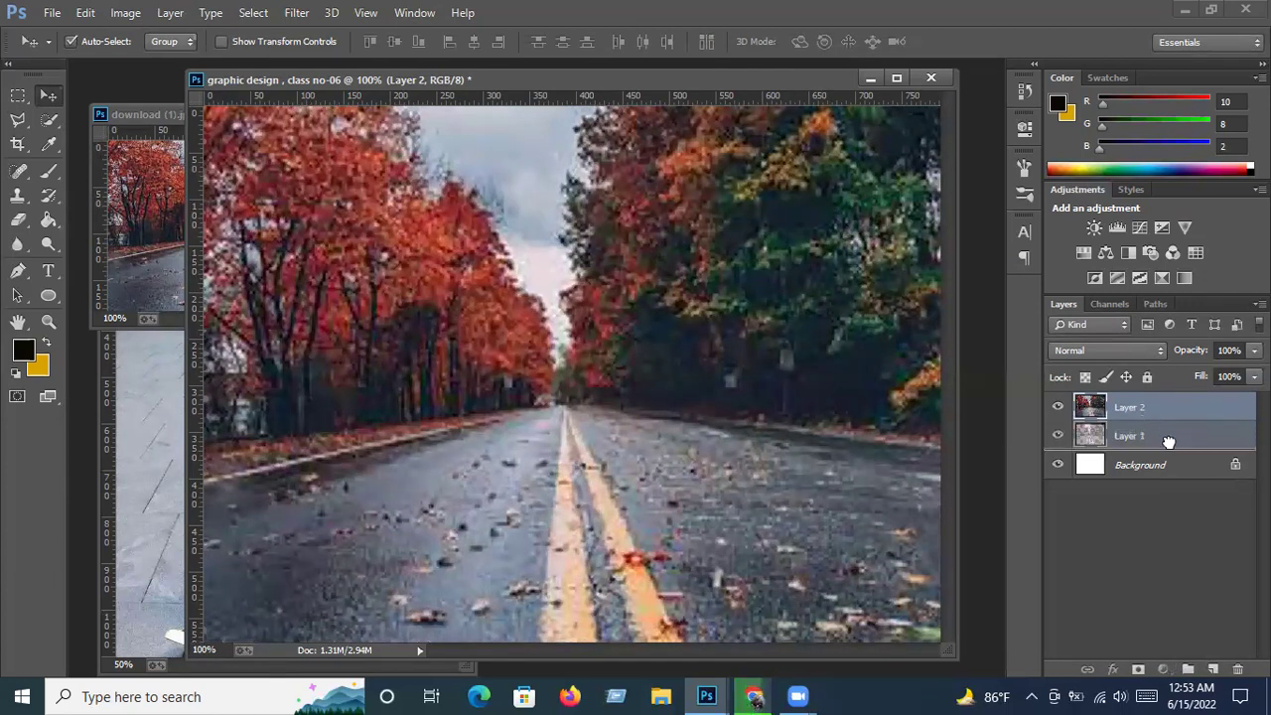
left_click(1167, 440, "ctrl")
key("ctrl+bracketleft")
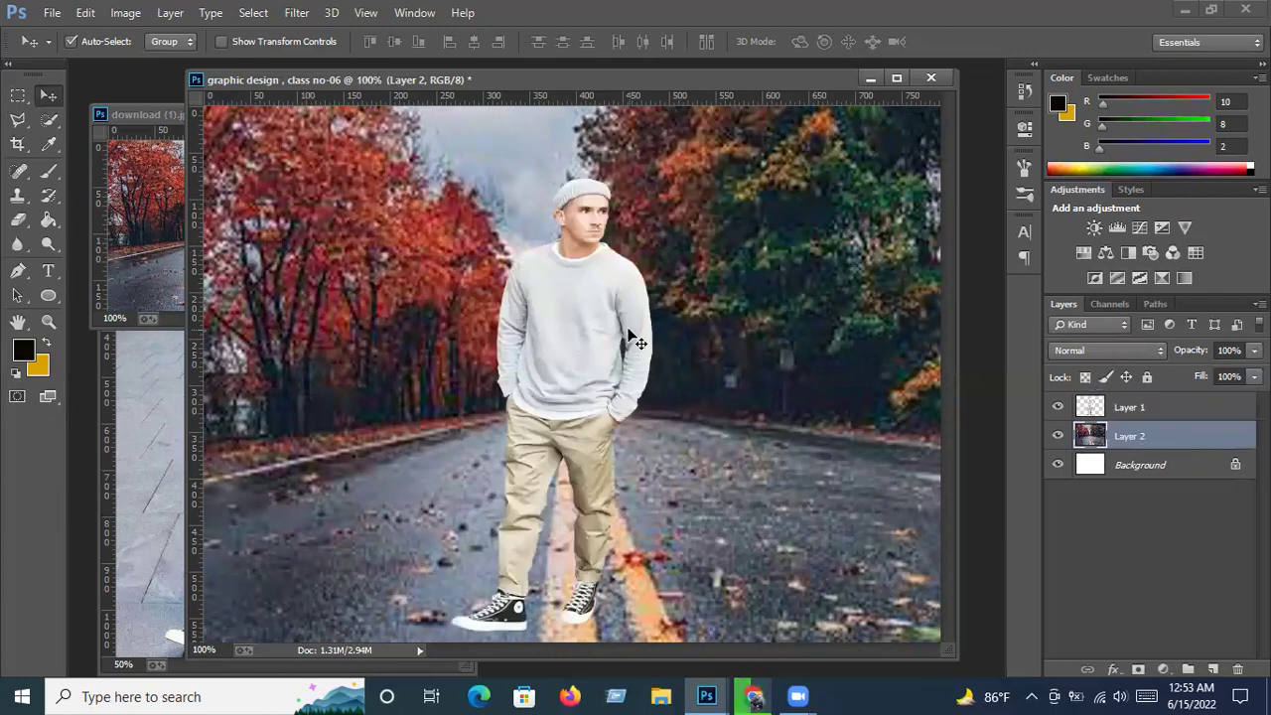
mouse_move(582, 352)
left_mouse_down()
mouse_move(600, 362)
mouse_move(596, 380)
left_mouse_up()
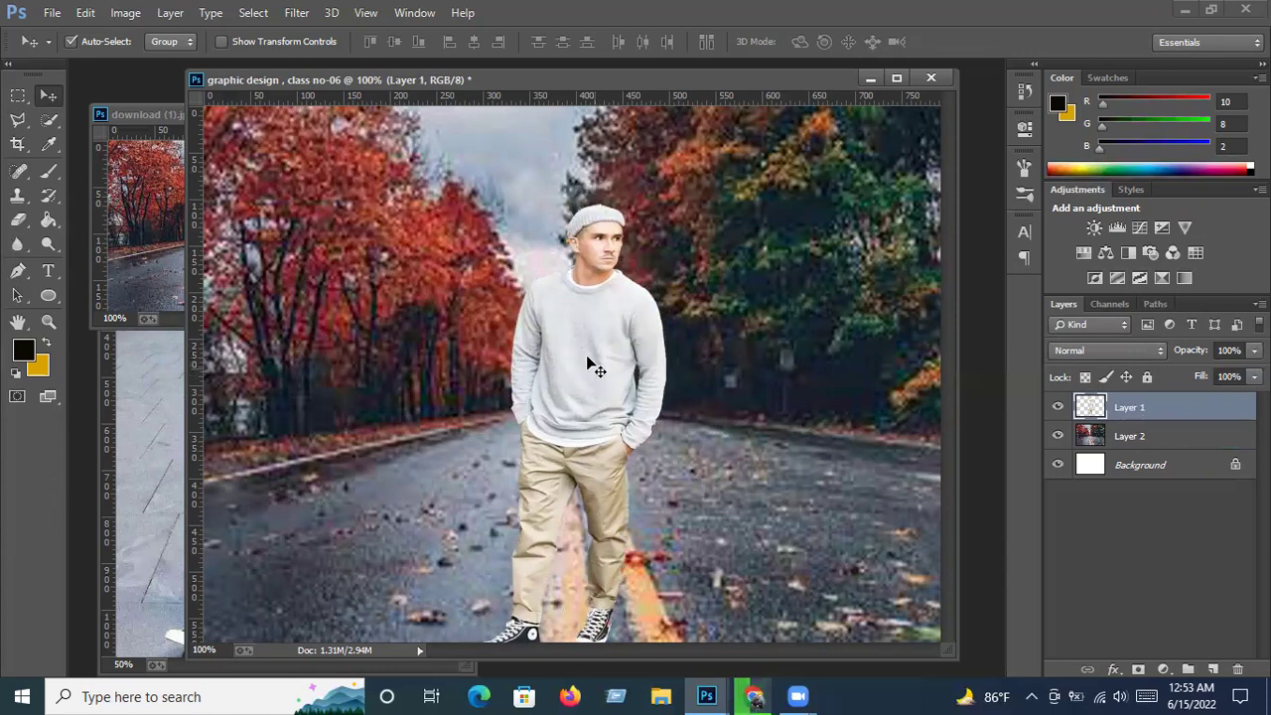
mouse_move(577, 331)
left_mouse_down()
mouse_move(571, 342)
mouse_move(578, 334)
left_mouse_up()
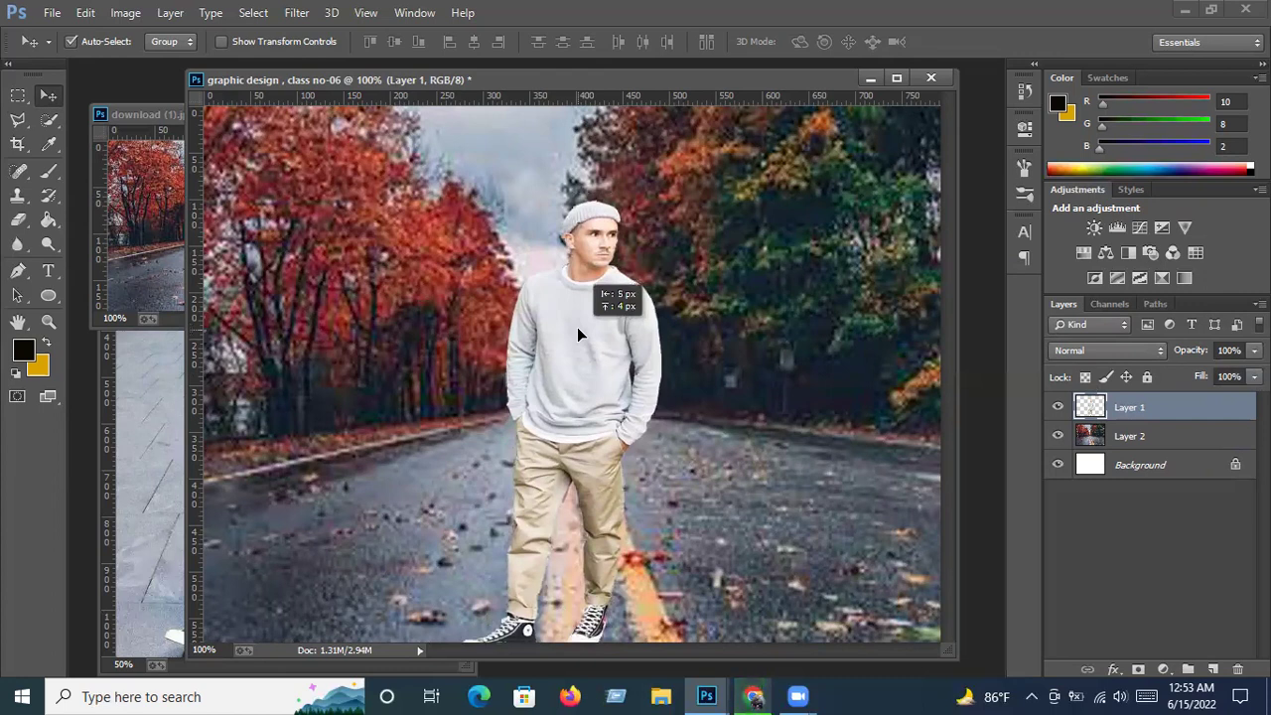
left_click_drag(576, 327, 569, 327)
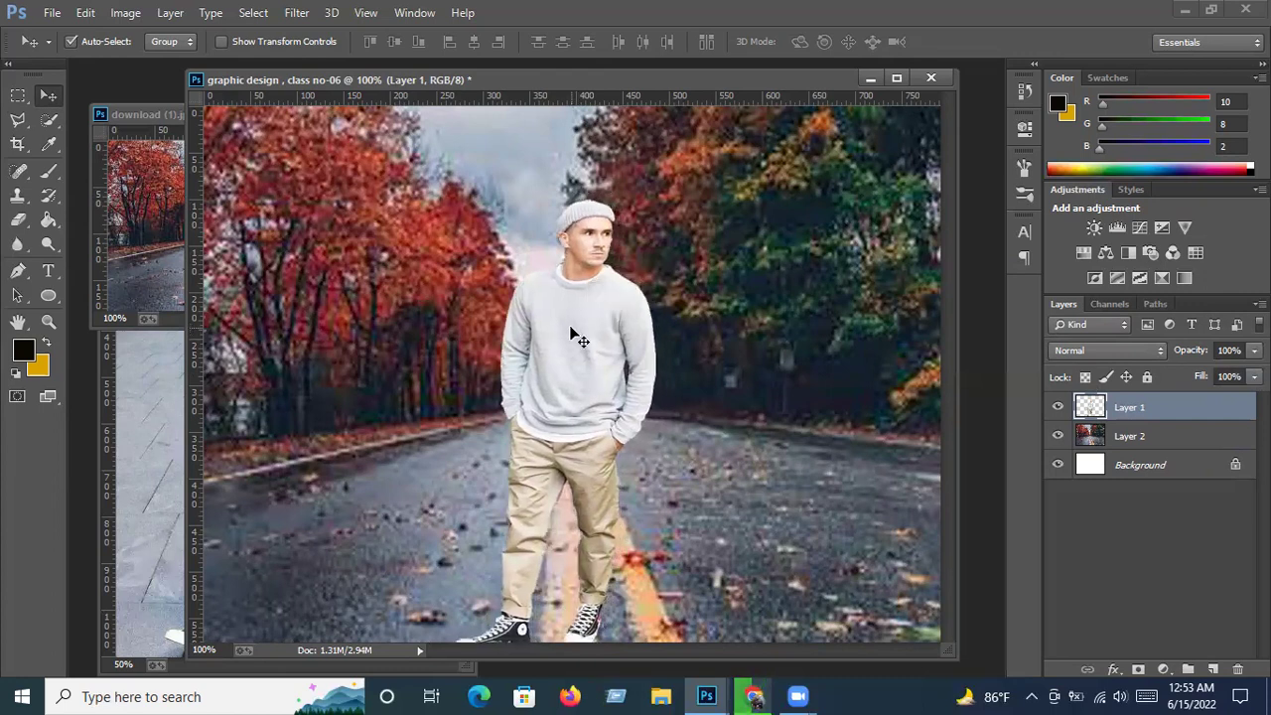
Shrink the cut-out man slightly with Free Transform and apply the new size.
key("ctrl+t")
mouse_move(657, 197)
left_mouse_down()
mouse_move(632, 245)
mouse_move(654, 197)
left_mouse_up()
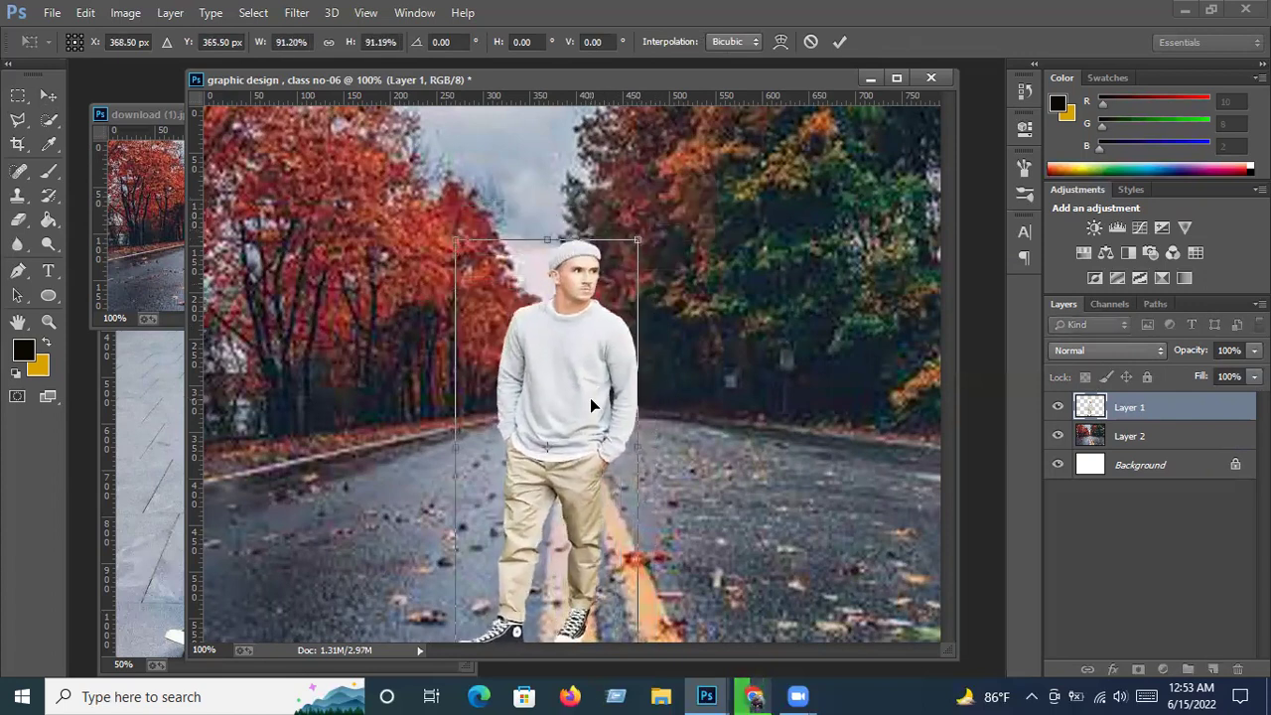
key("Return")
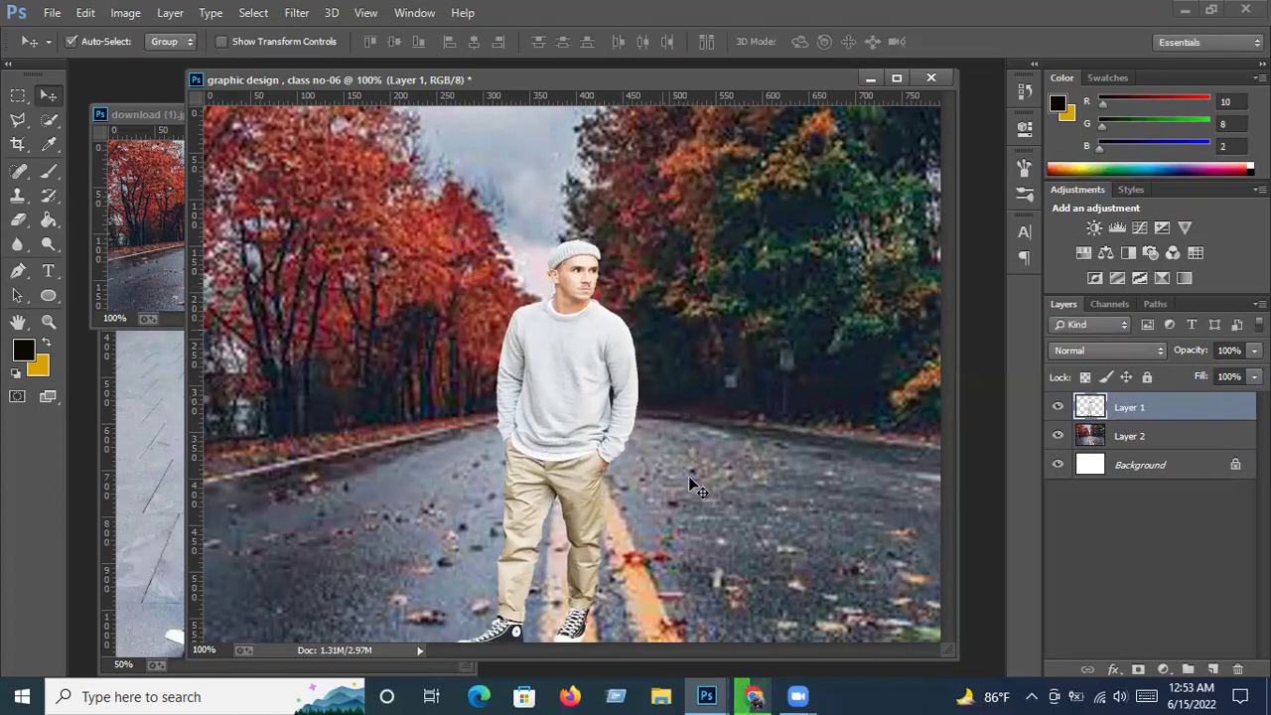
left_click(46, 121)
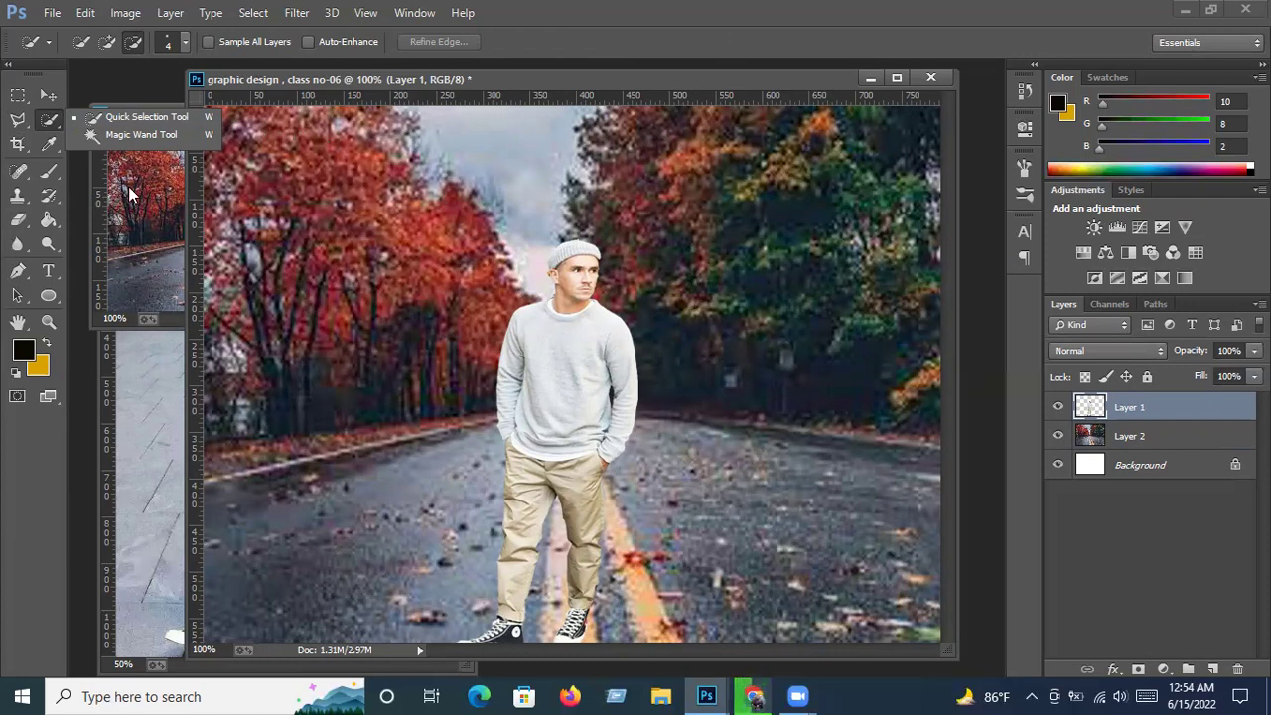
left_click(57, 123)
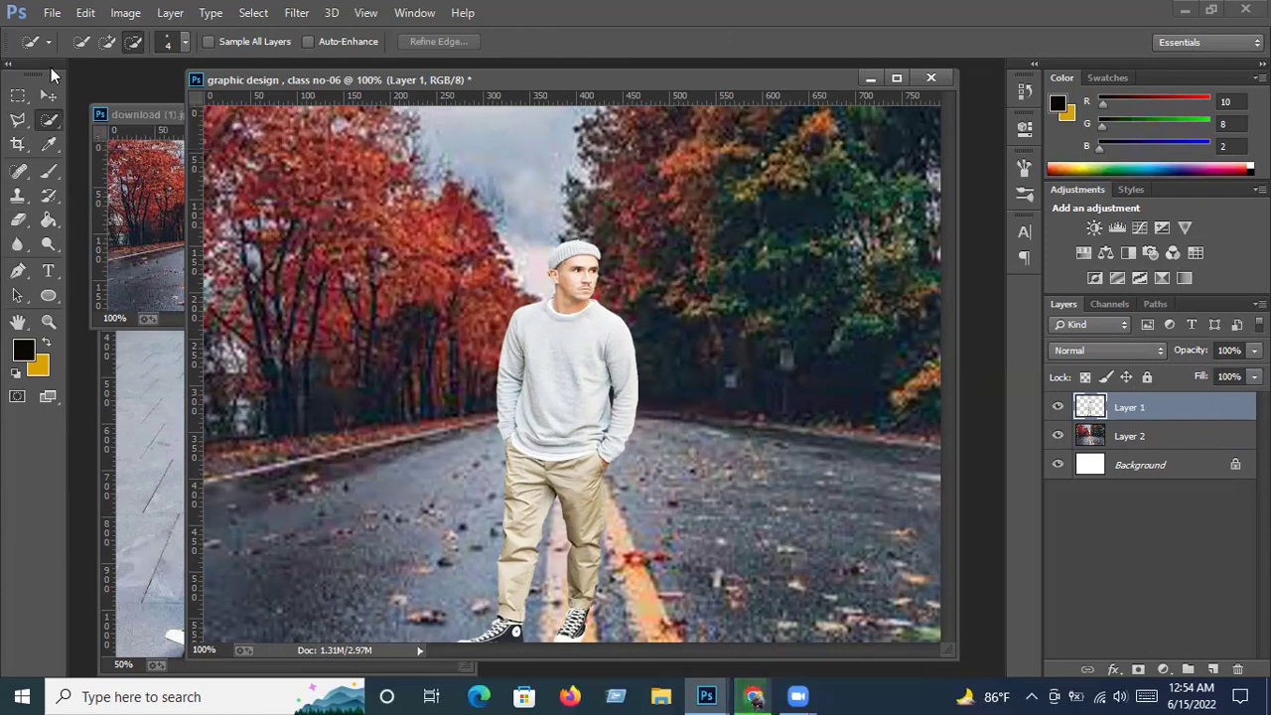
left_click(50, 12)
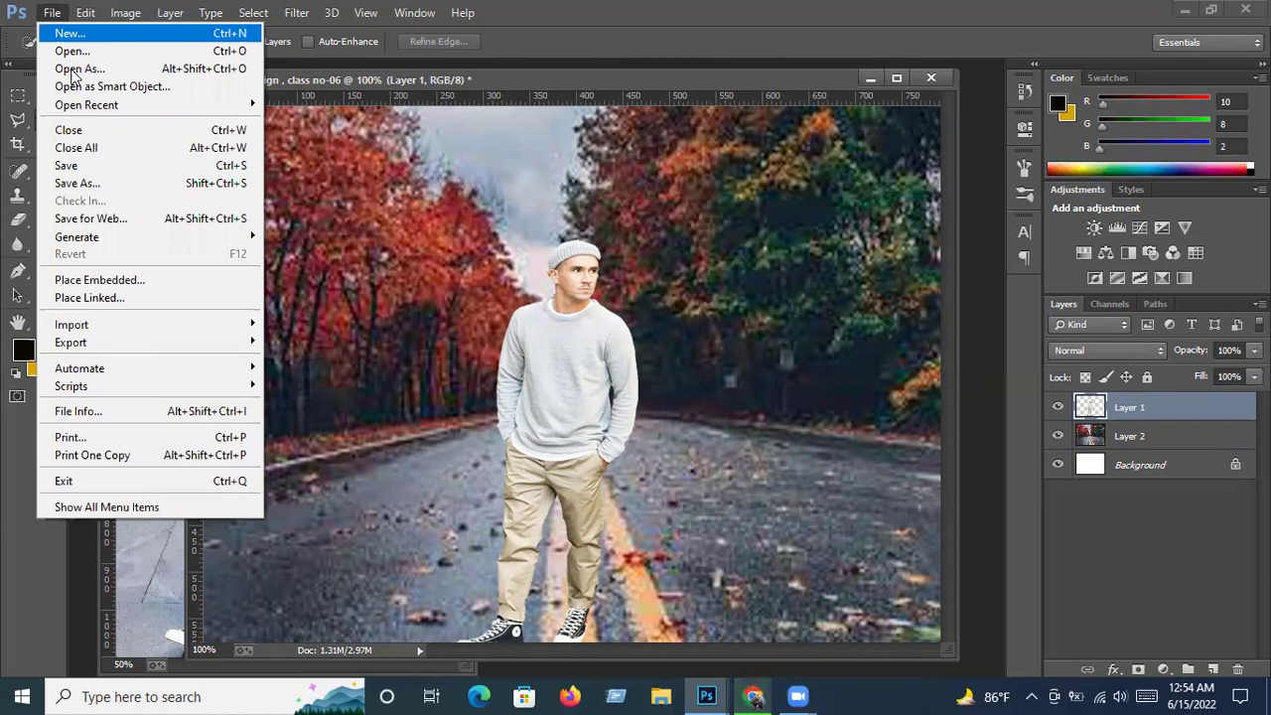
Save the composite as 'graphic design , class no-06.psd' in F:\ps work, accepting format options.
left_click(100, 188)
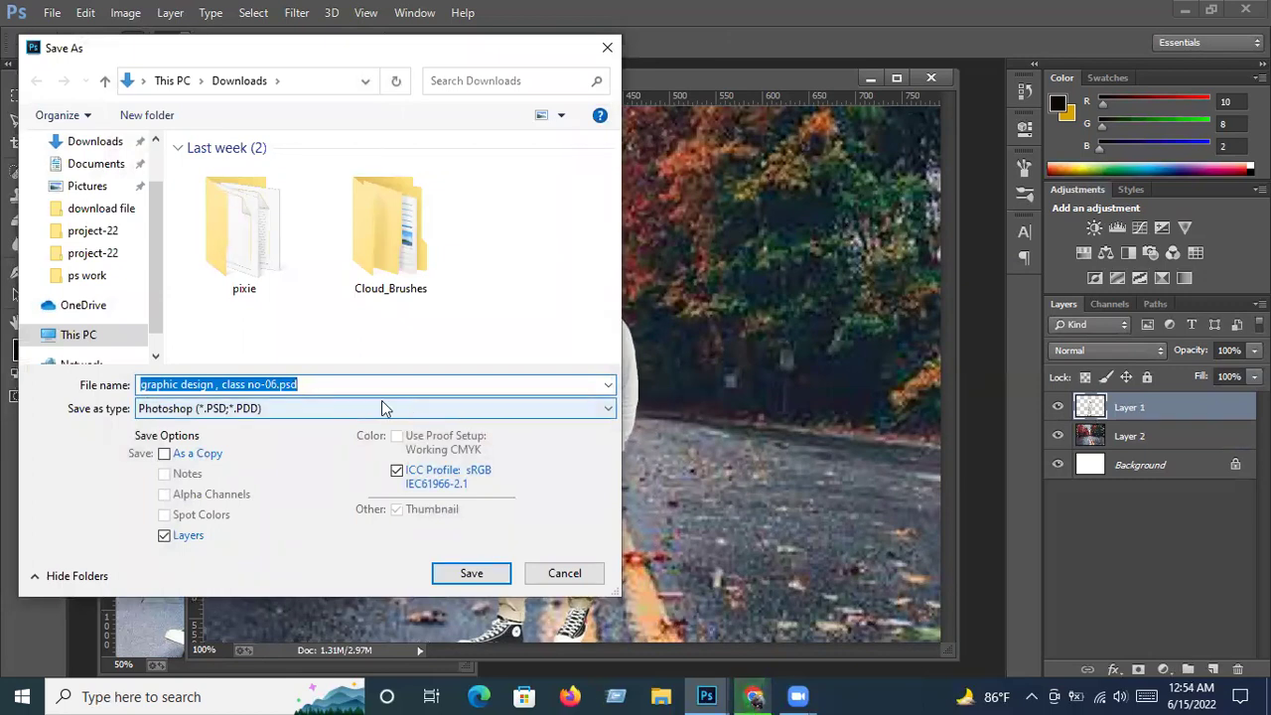
left_click(124, 334)
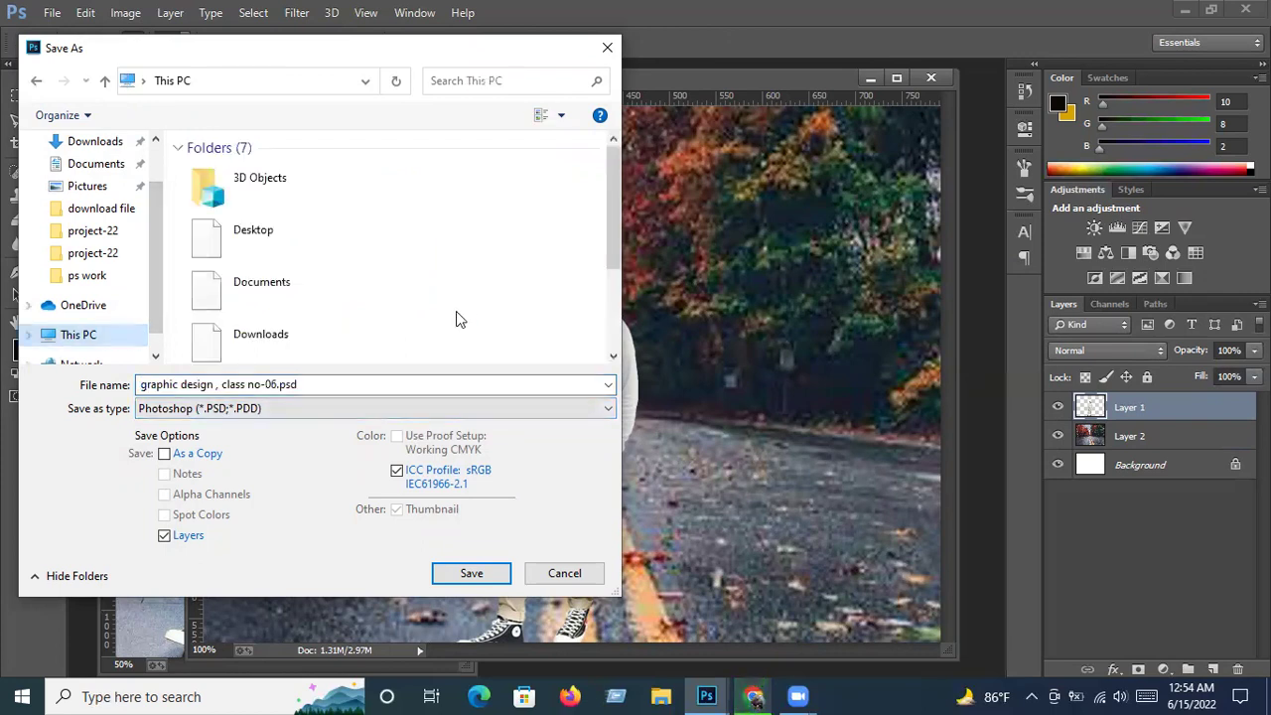
left_click_drag(610, 196, 606, 287)
double_click(350, 343)
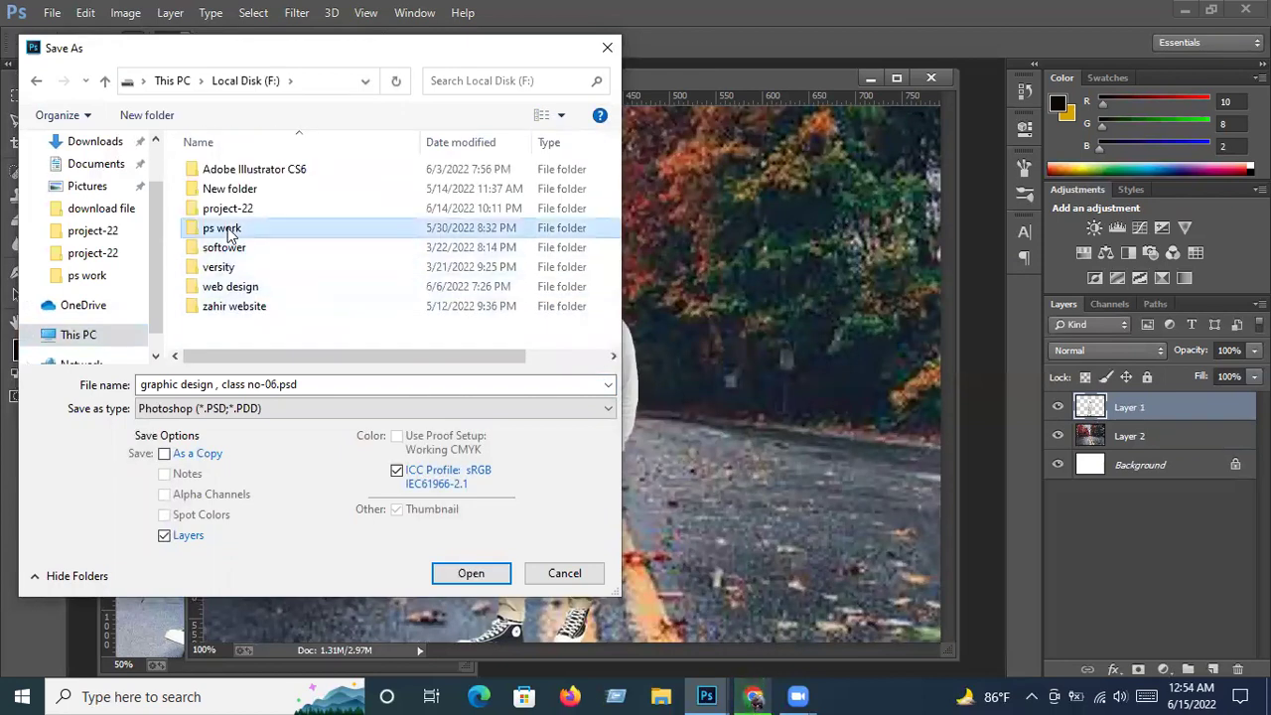
double_click(226, 229)
left_click(471, 574)
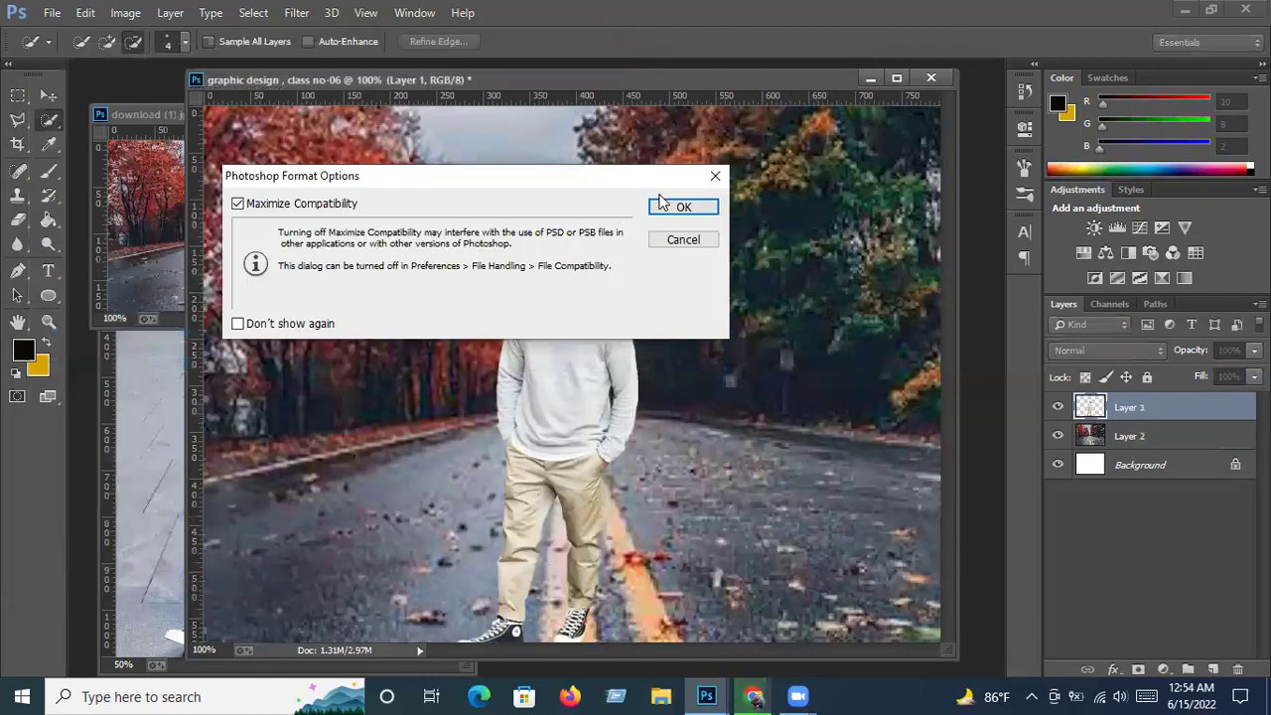
left_click(675, 206)
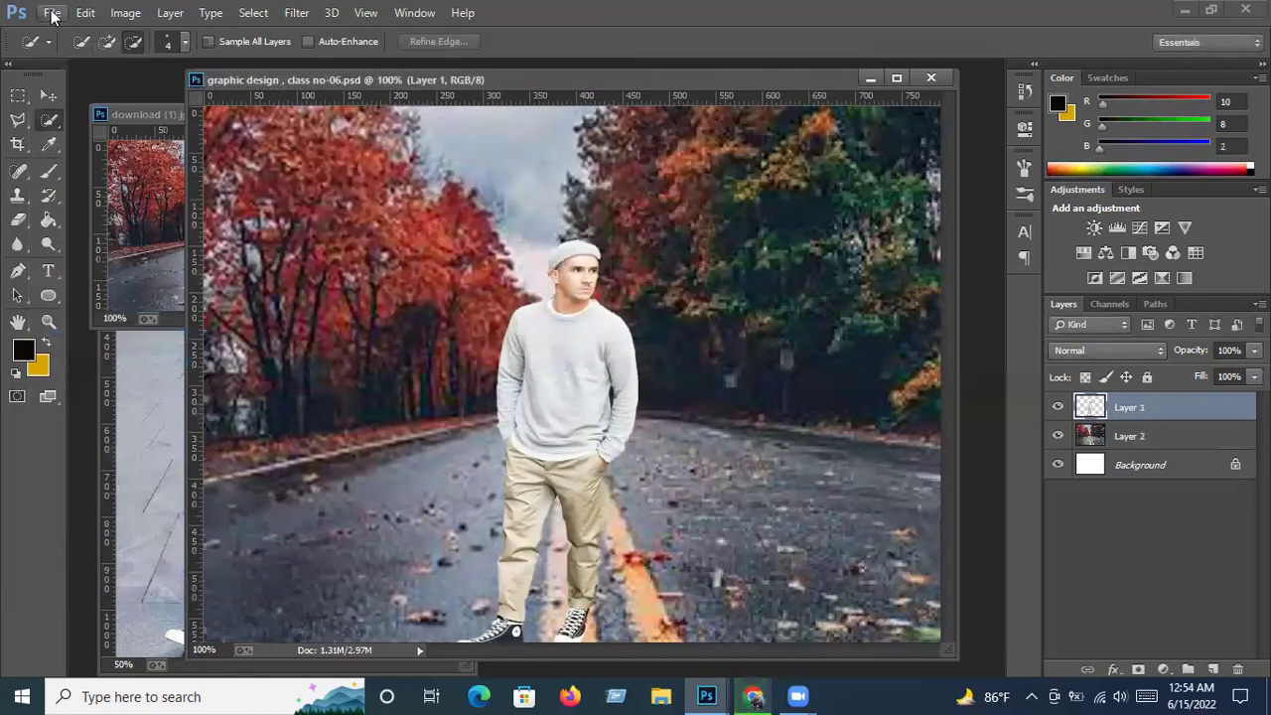
left_click(51, 14)
Save a JPEG copy, 'graphic design , class no-06.jpg', into ps work, accepting the JPEG options.
left_click(88, 182)
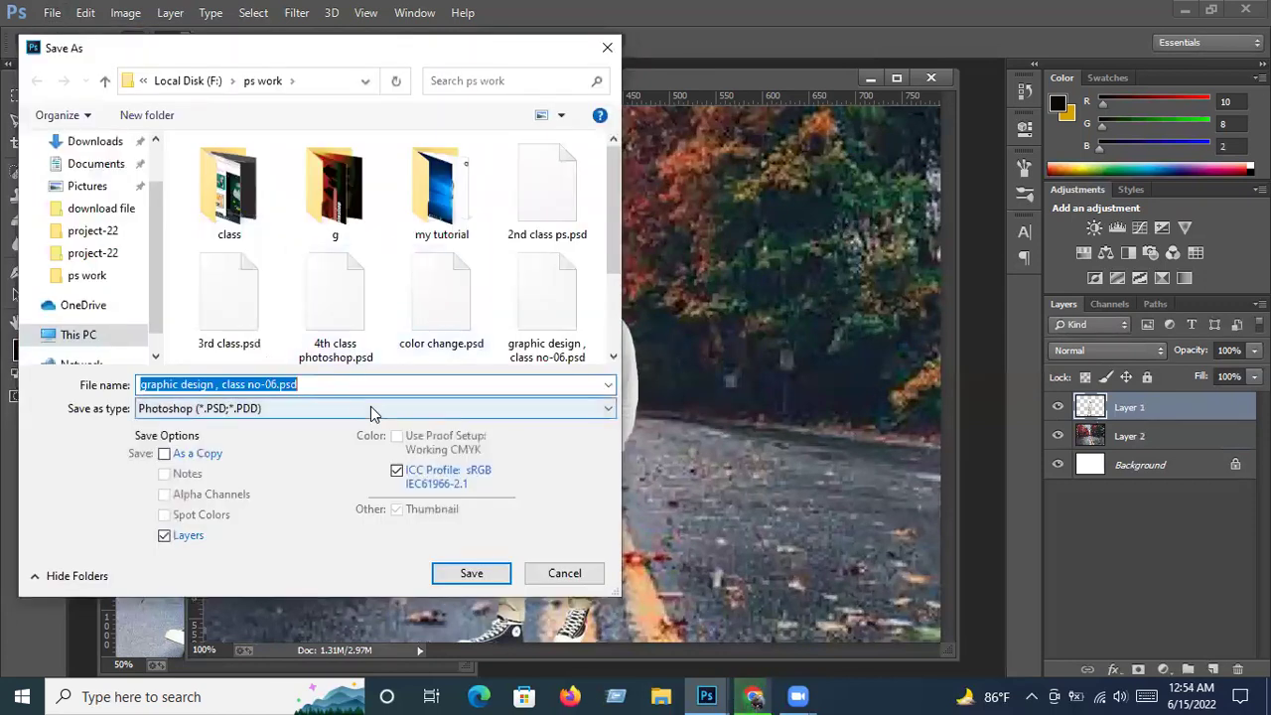
left_click(373, 409)
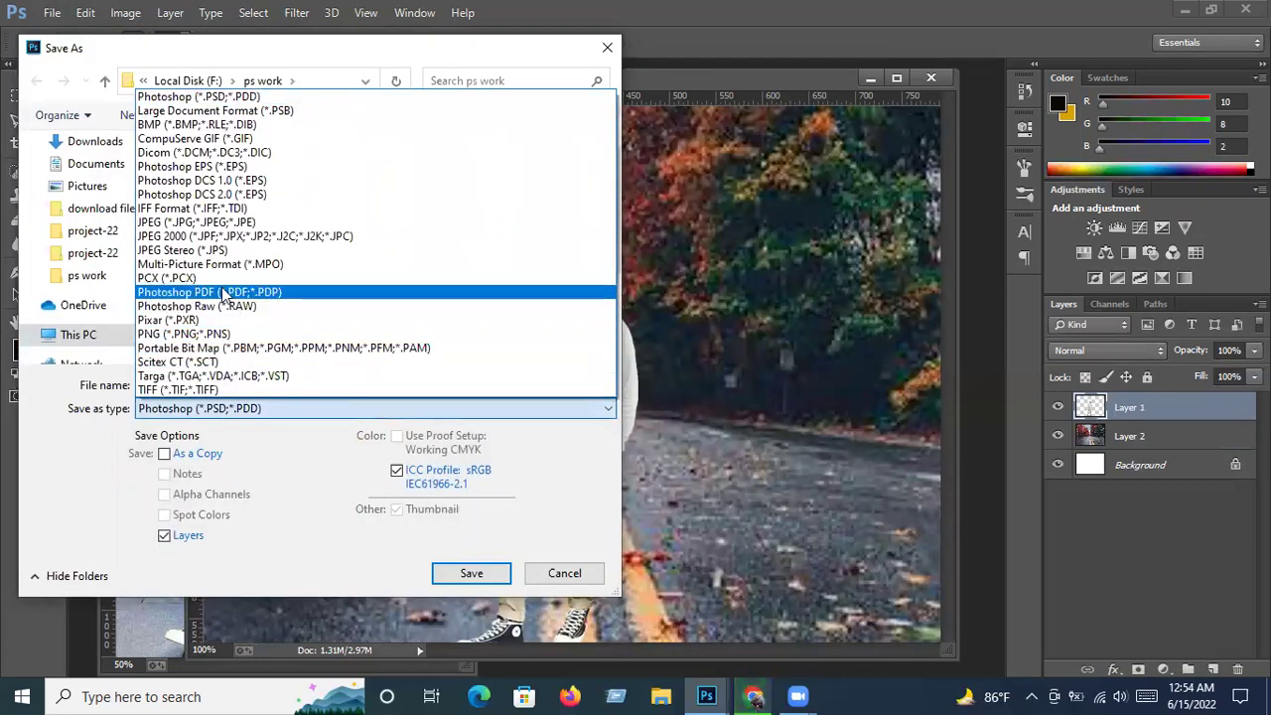
left_click(224, 223)
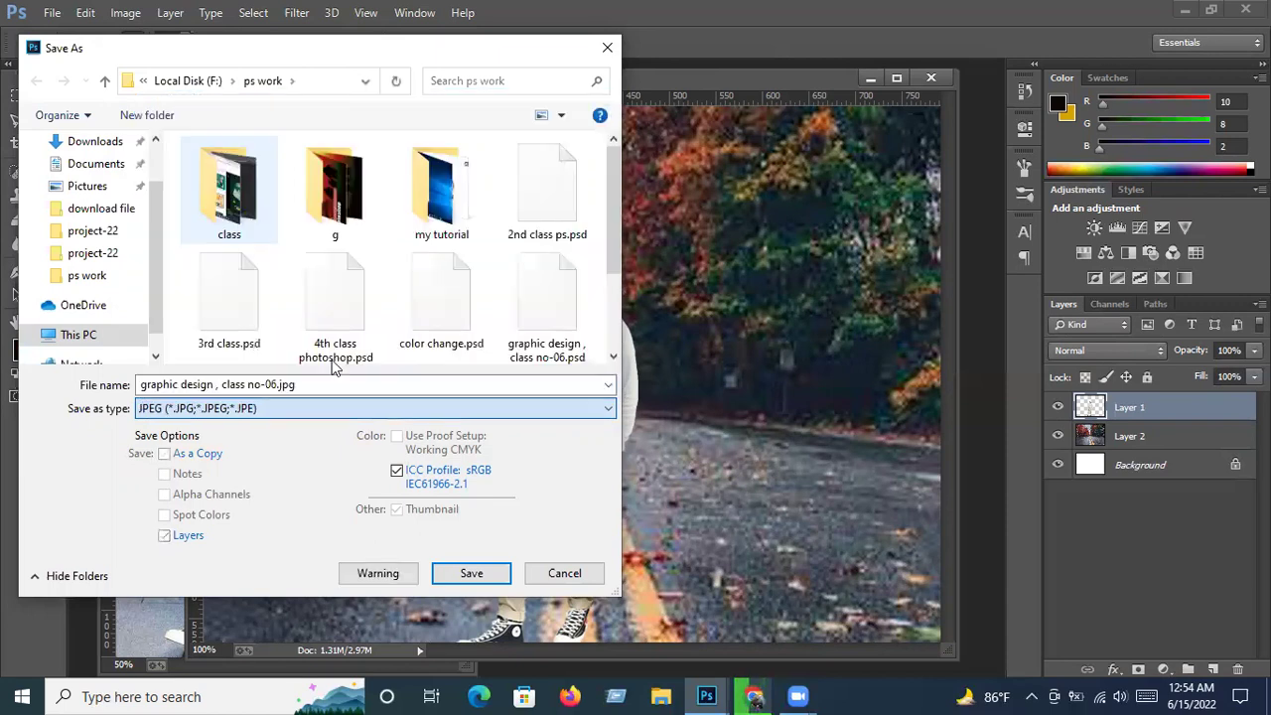
left_click(486, 576)
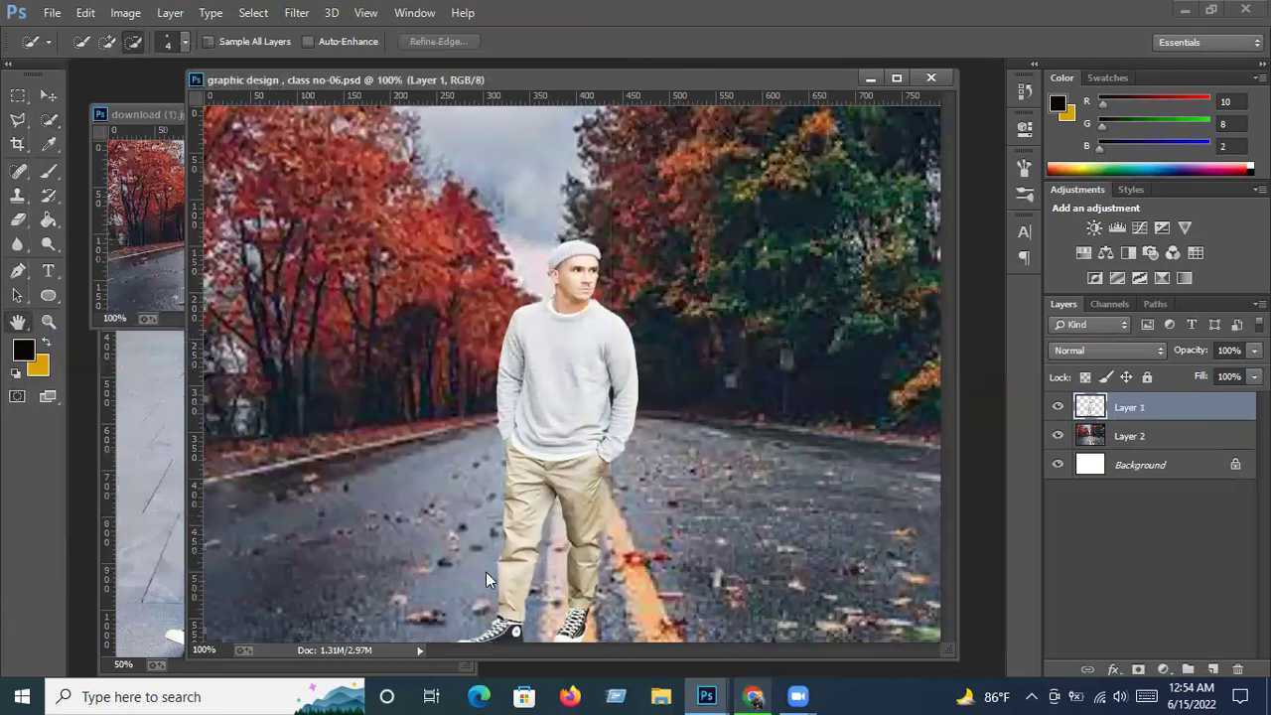
left_click(586, 171)
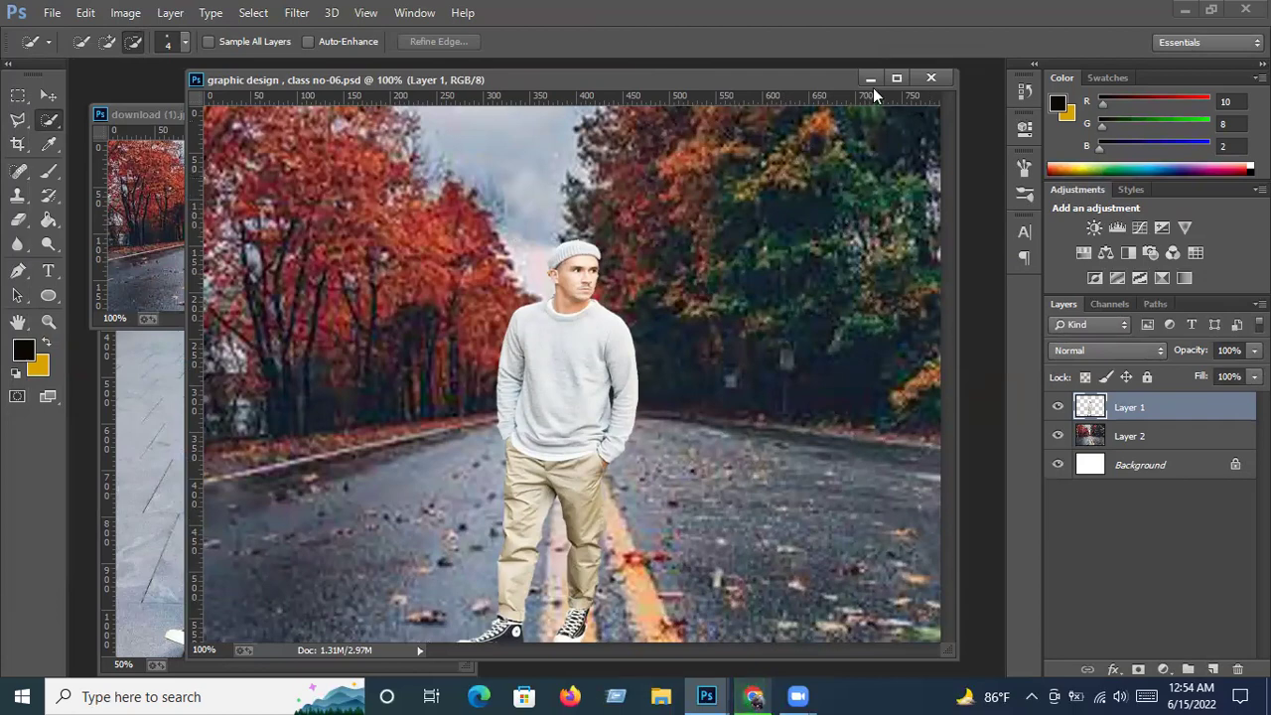
Minimize Photoshop, browse to F:\ps work and select 'graphic design , class no-06.jpg'.
left_click(1184, 10)
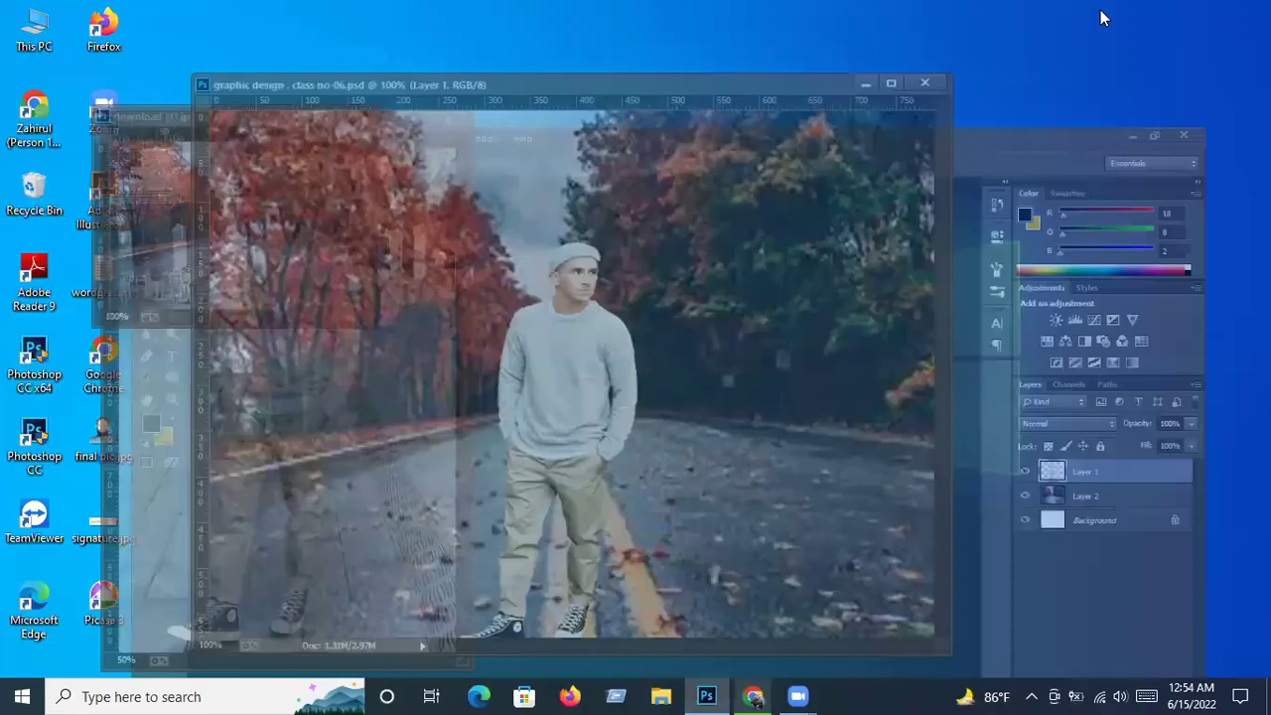
double_click(36, 30)
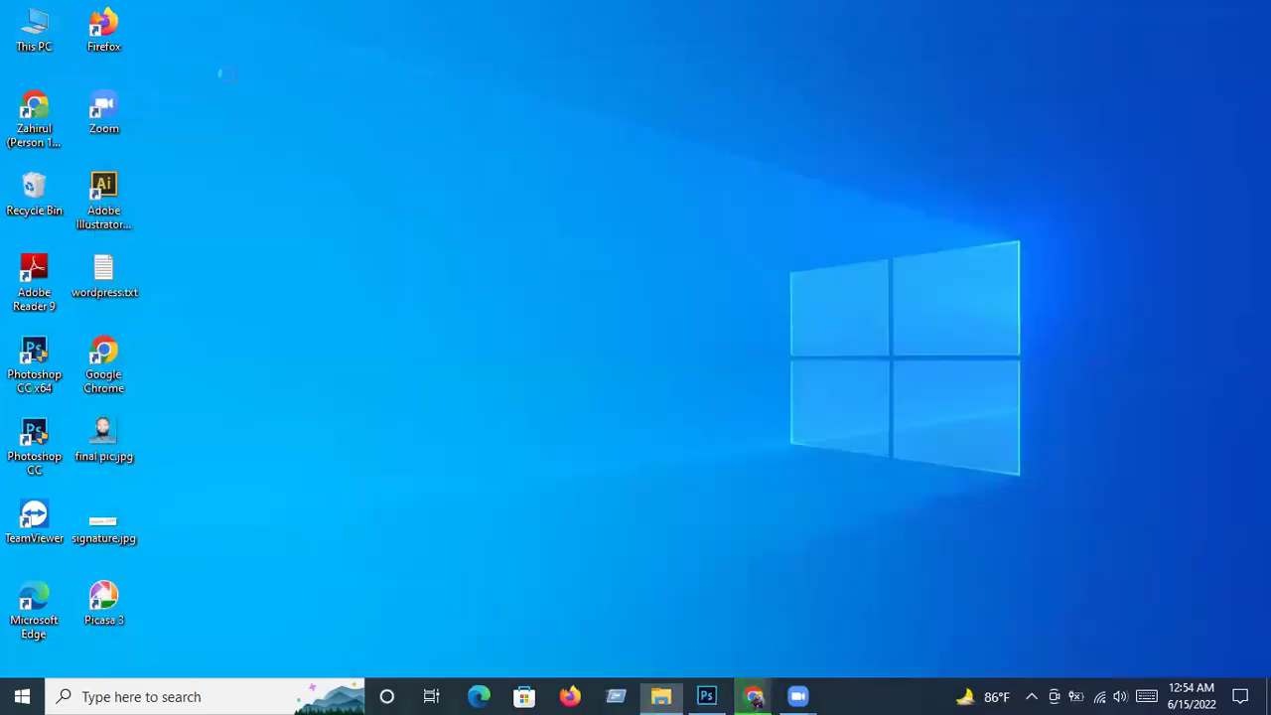
double_click(983, 268)
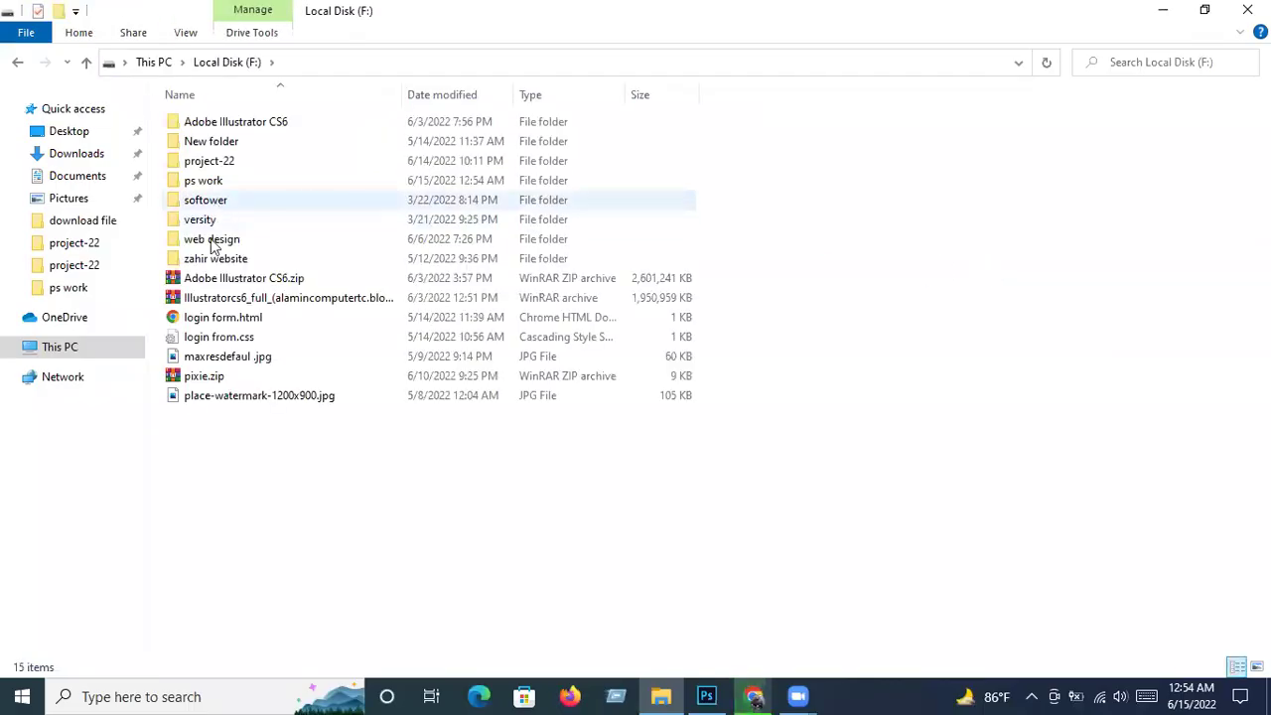
double_click(204, 179)
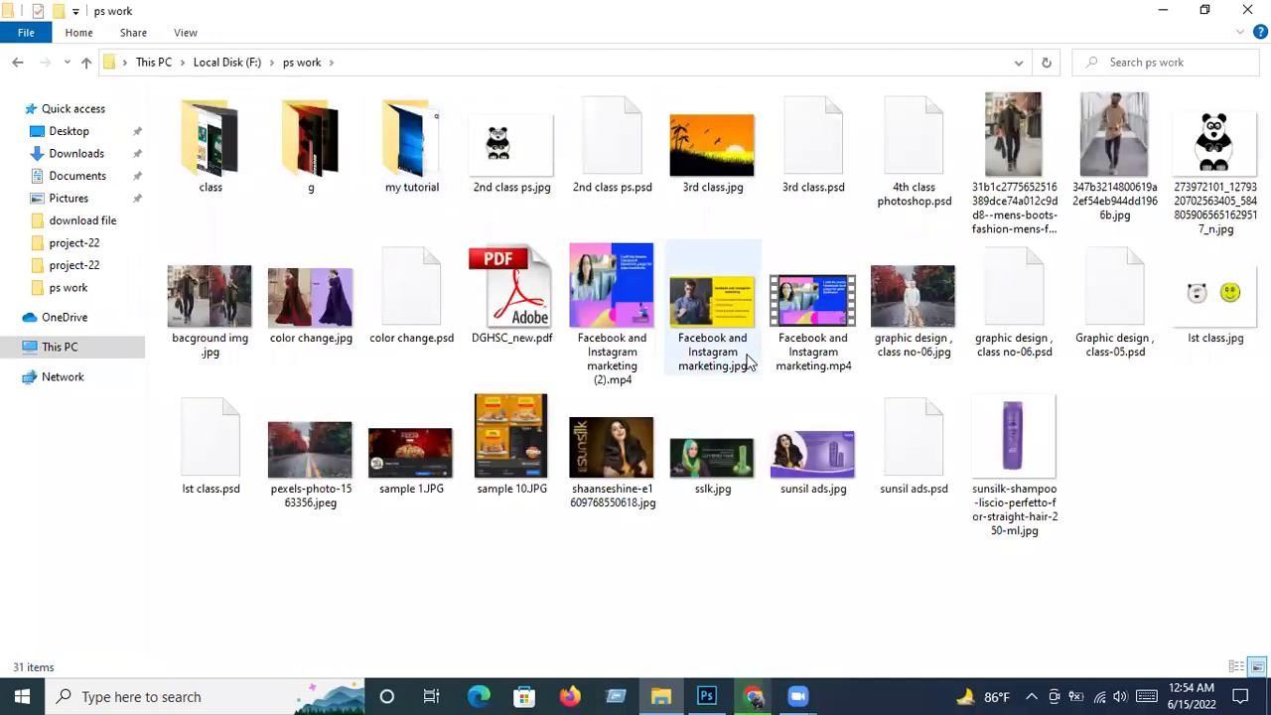
left_click(910, 308)
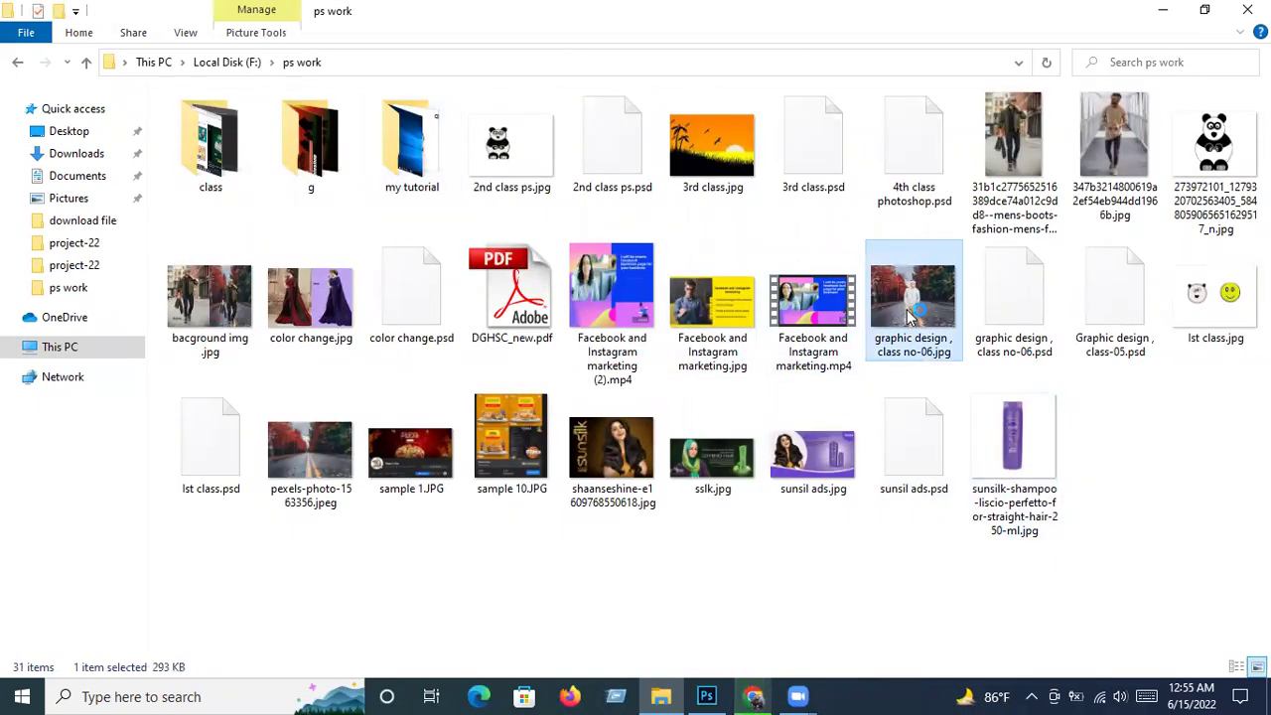